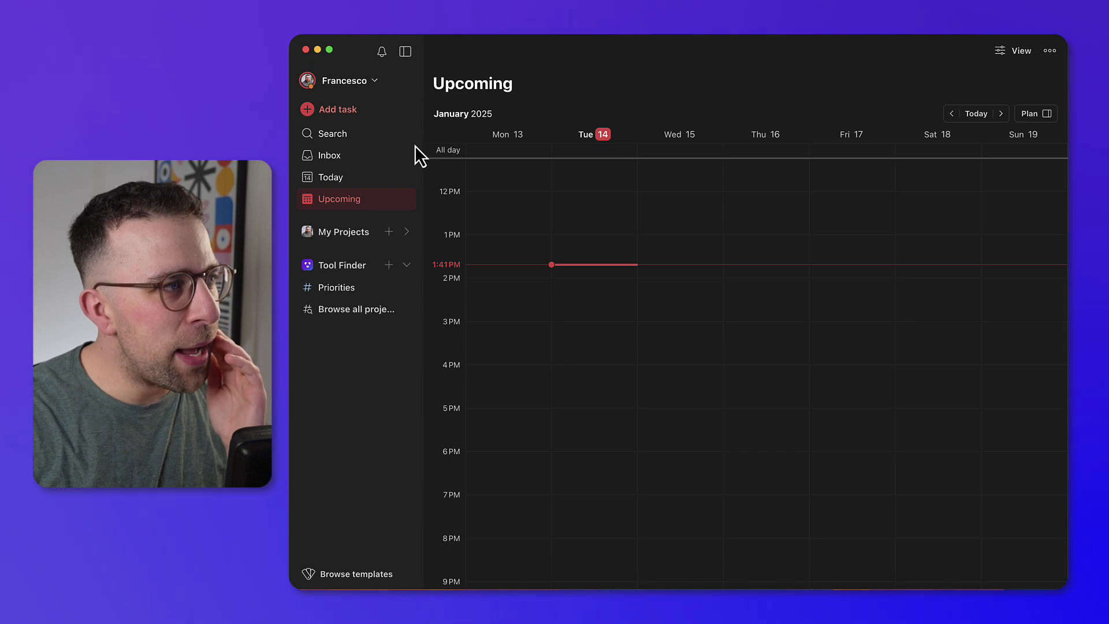
- In the Today view, start a new task named "Write Article" scheduled for tomorrow at 2pm
click(372, 186)
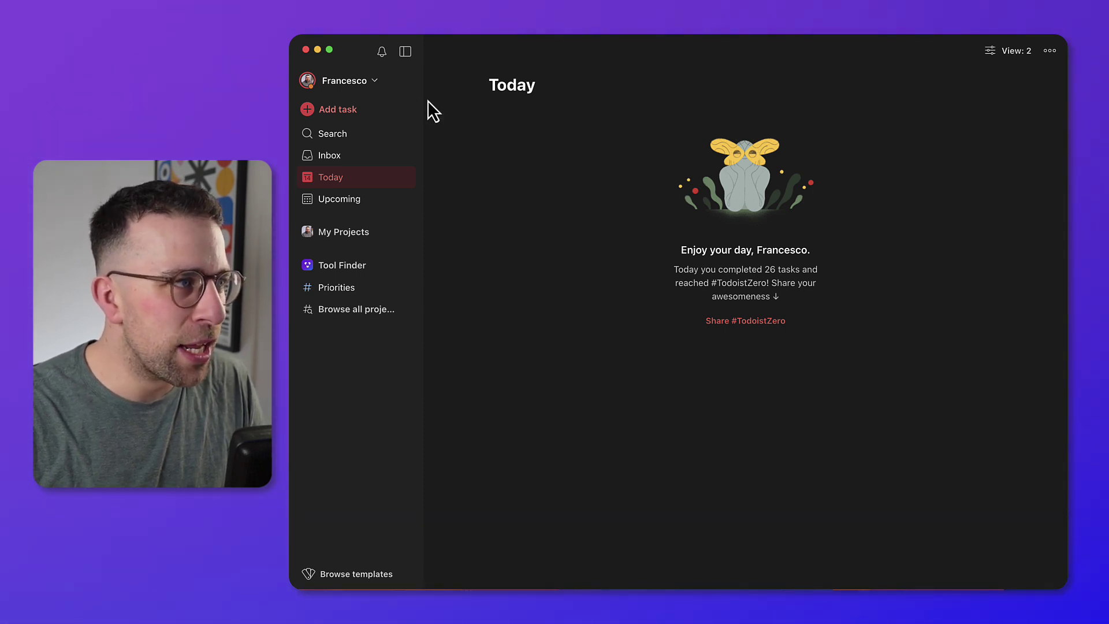
click(340, 110)
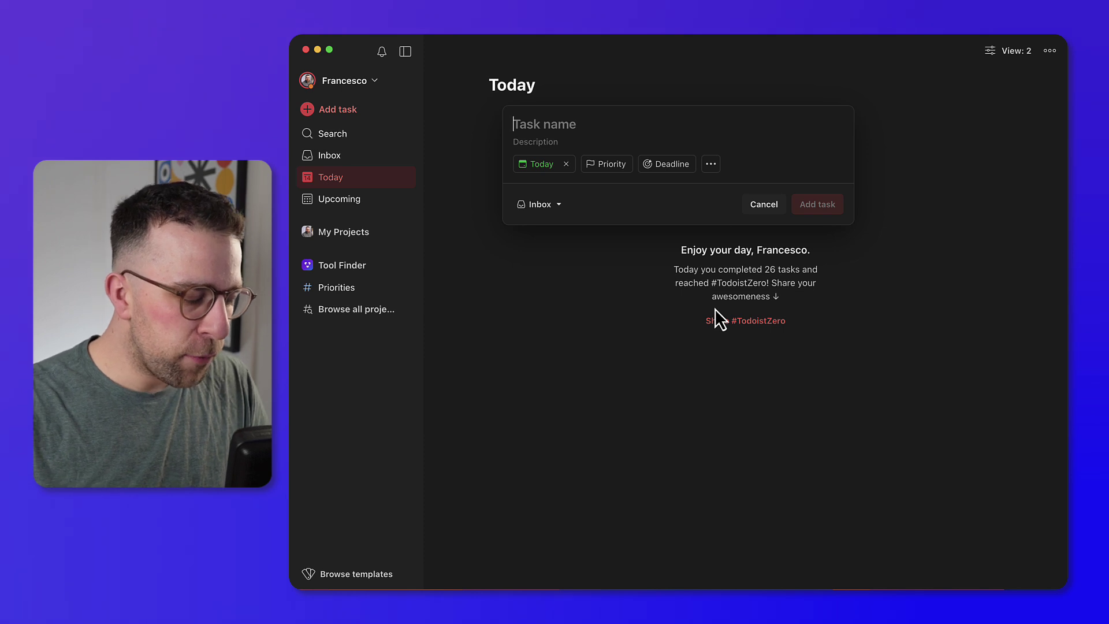
text(Write Article)
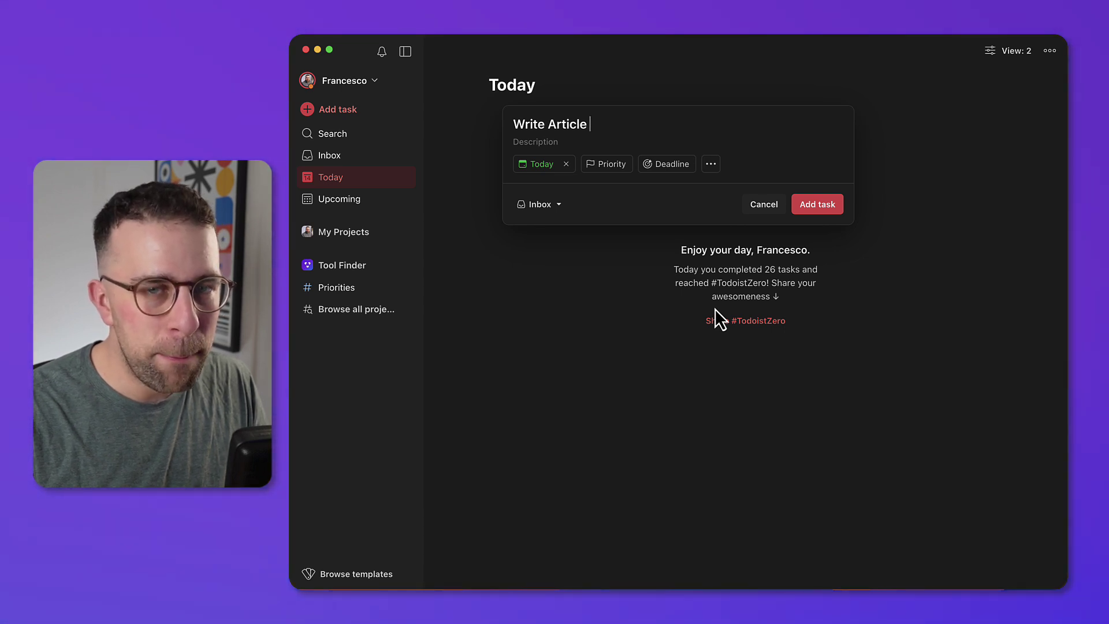
text( tom at 2pm)
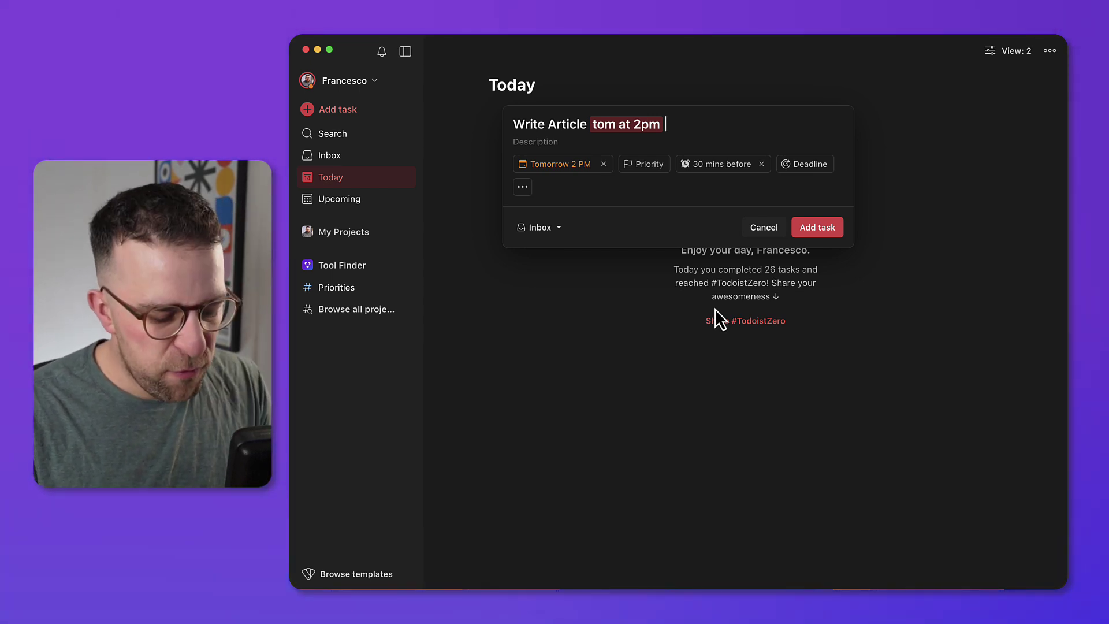
- Give the new task a deadline of Friday, entered as {friday} in the task name
text({fri)
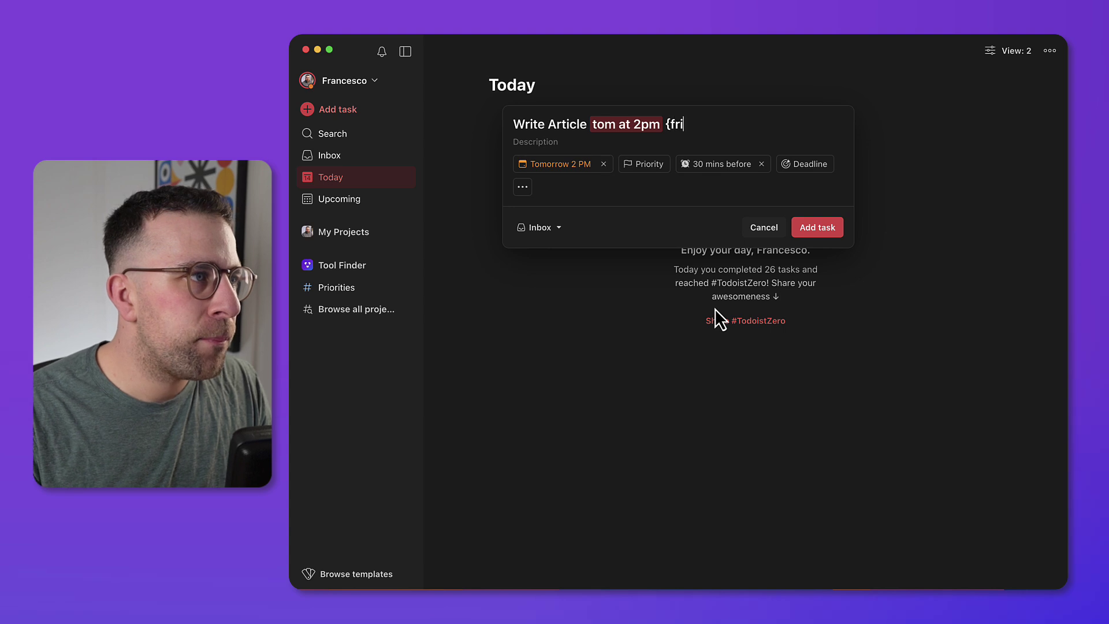
text(day at 3pm)
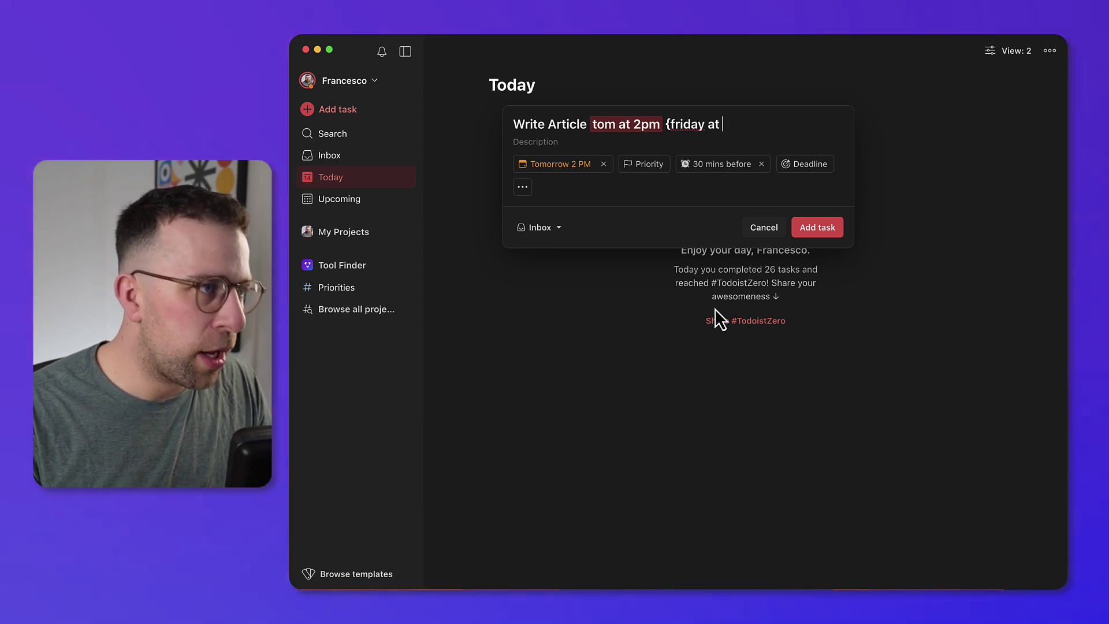
key(BackSpace)
key(BackSpace)
key(BackSpace)
key(BackSpace)
key(BackSpace)
key(BackSpace)
key(BackSpace)
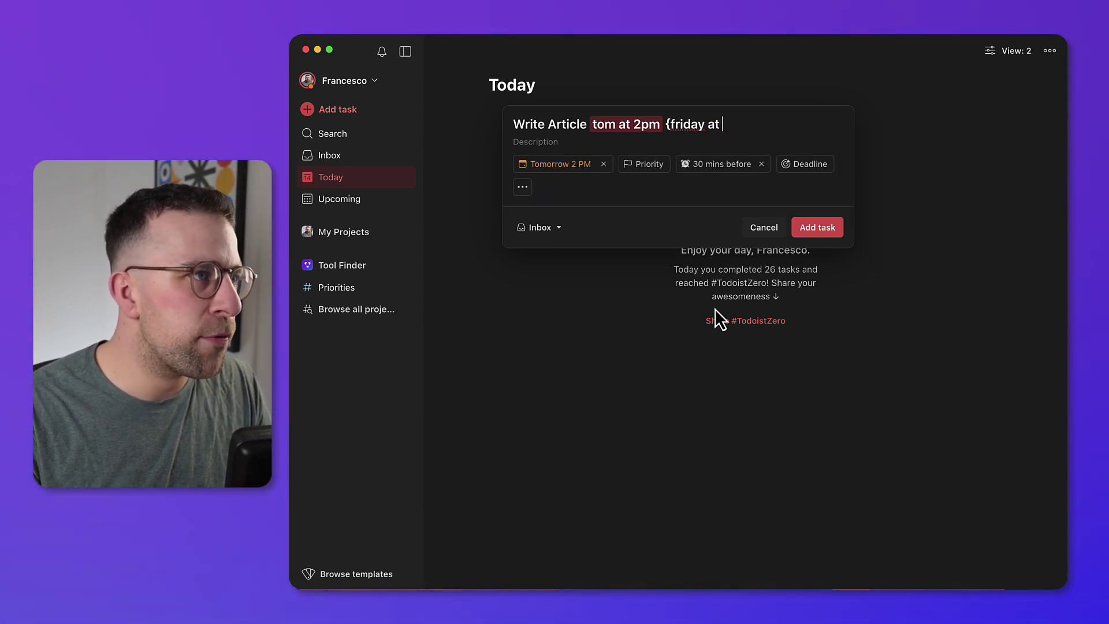
text(})
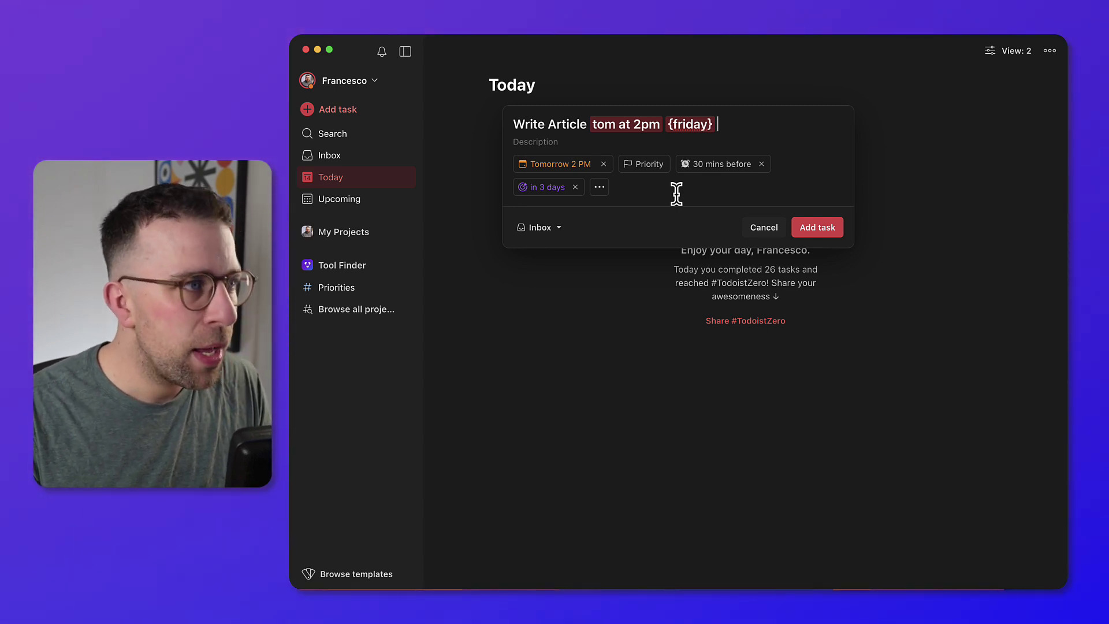
- Assign the new task to the Priorities project under Tool Finder
text(#)
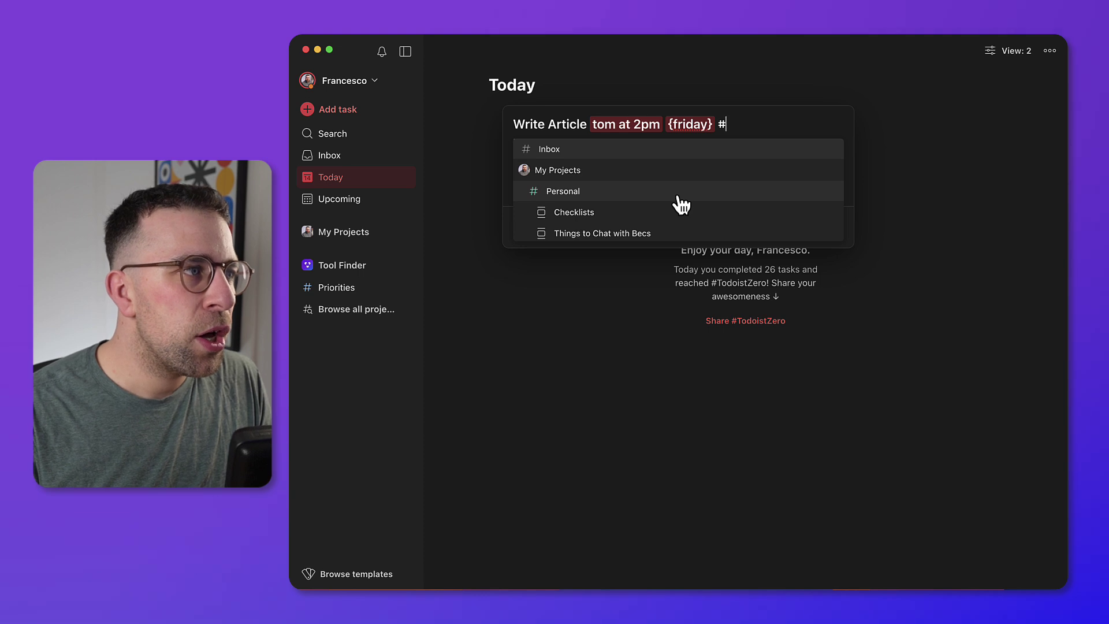
scroll(649, 196, down, 5)
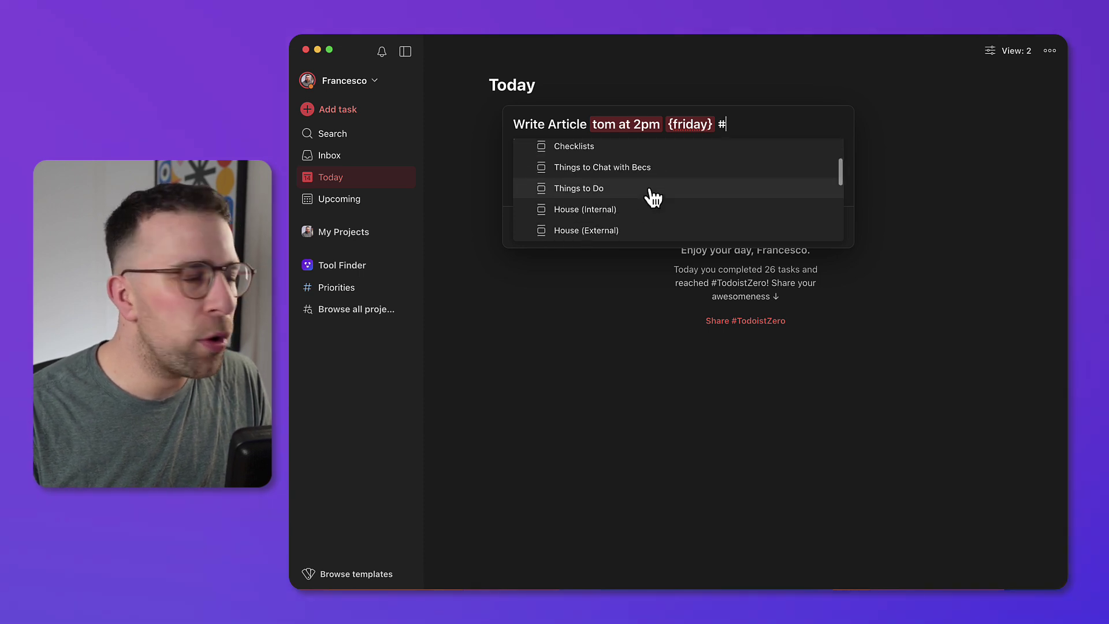
scroll(652, 197, down, 1)
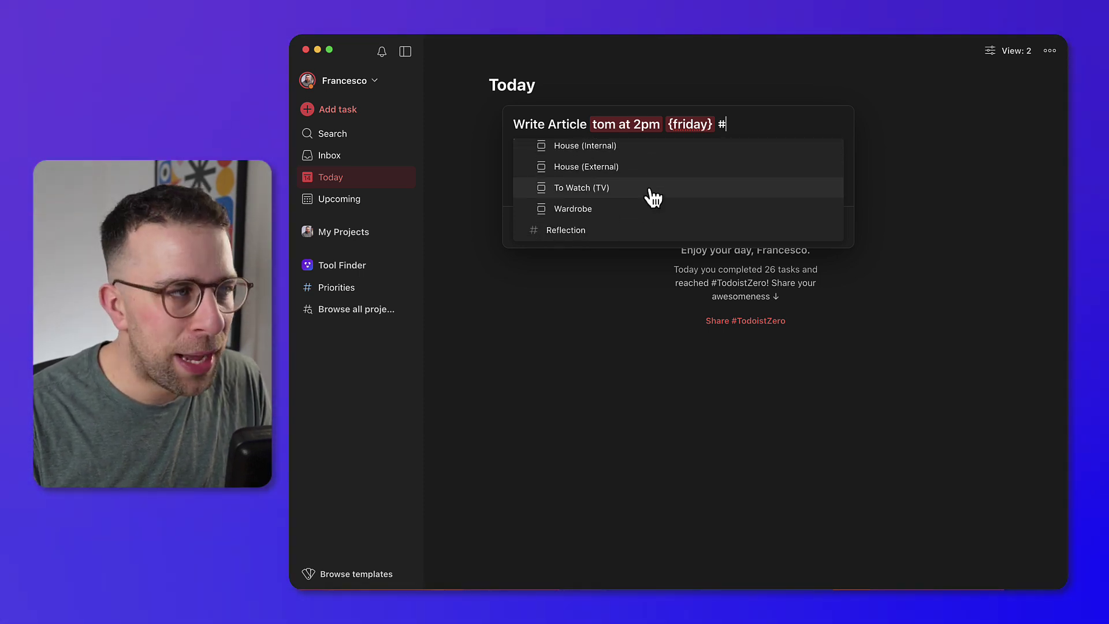
scroll(649, 188, down, 3)
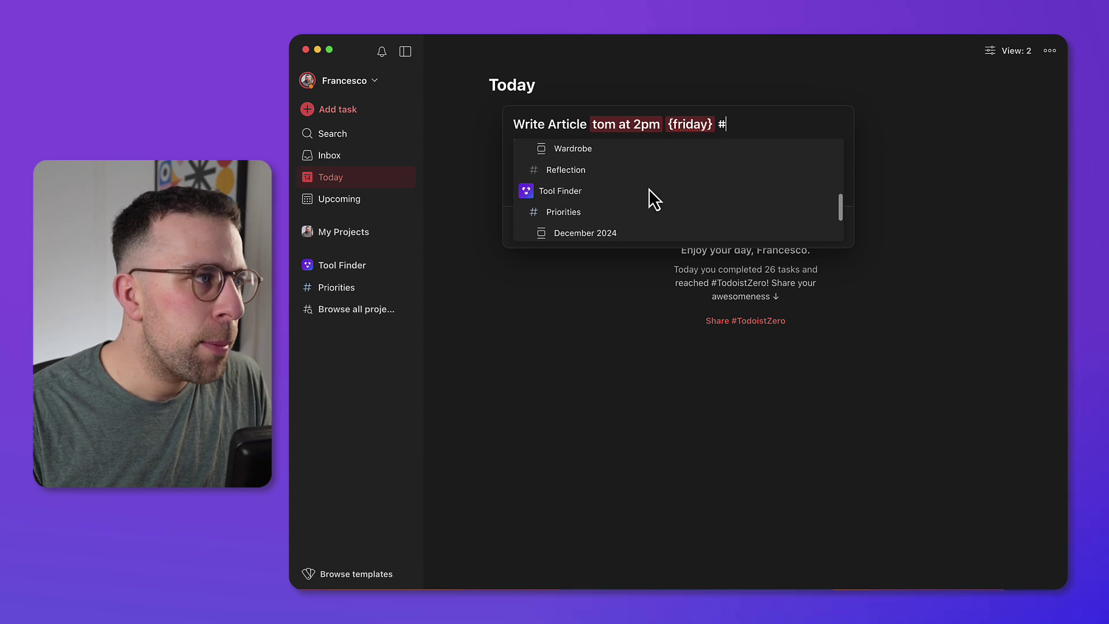
click(646, 205)
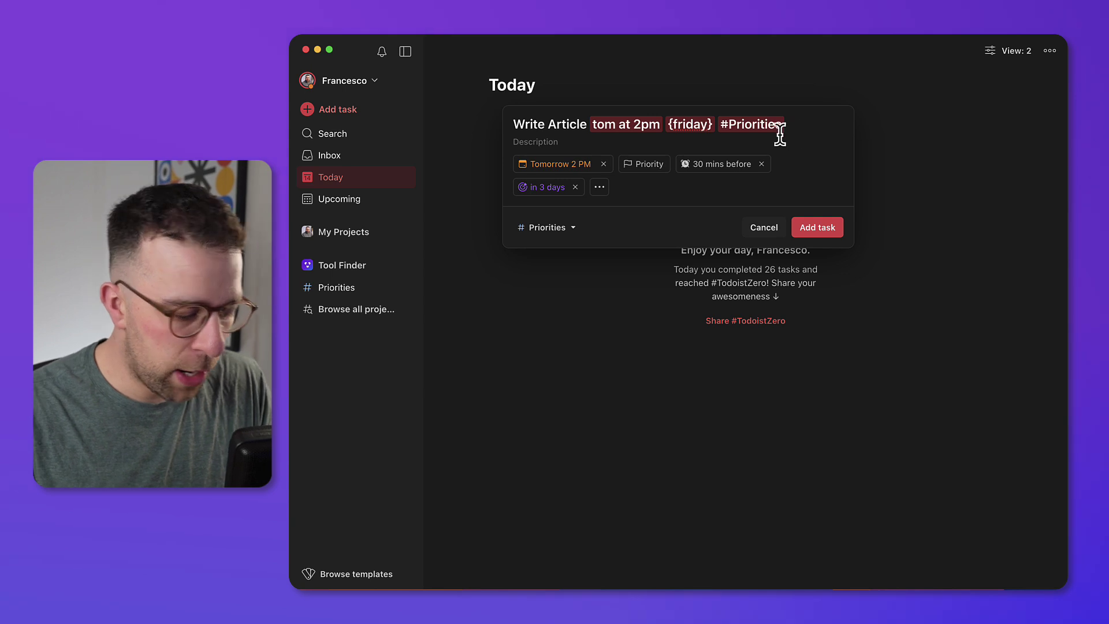
- Set the new task's priority to P2 and remove its 30-minutes-before reminder
text(p2)
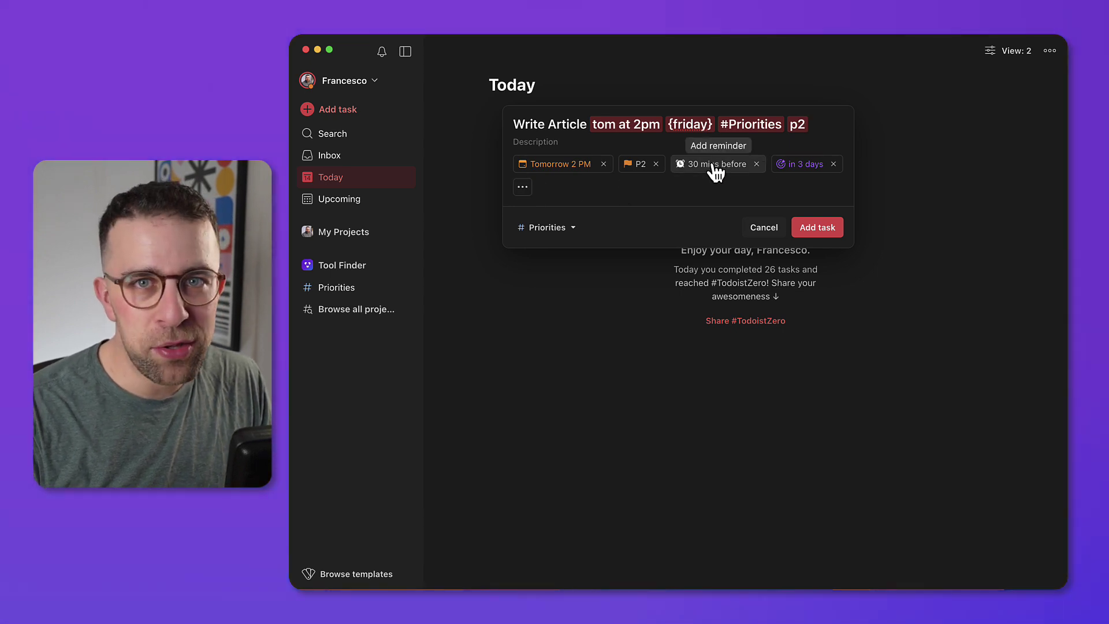
click(757, 164)
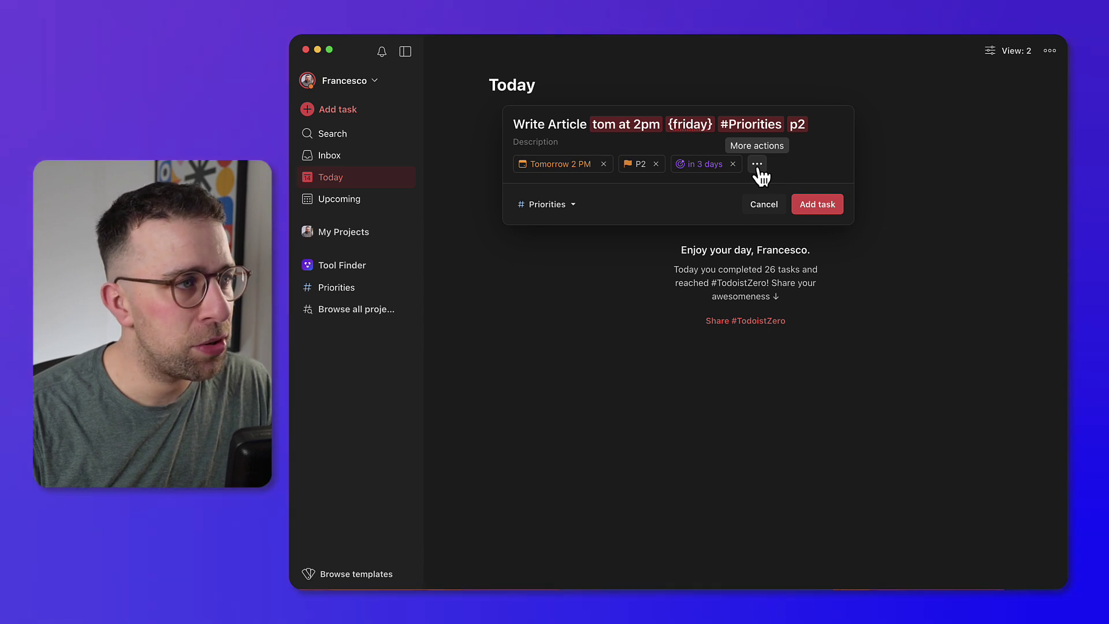
- View the additional task options and the assignee choices without assigning anyone
click(758, 167)
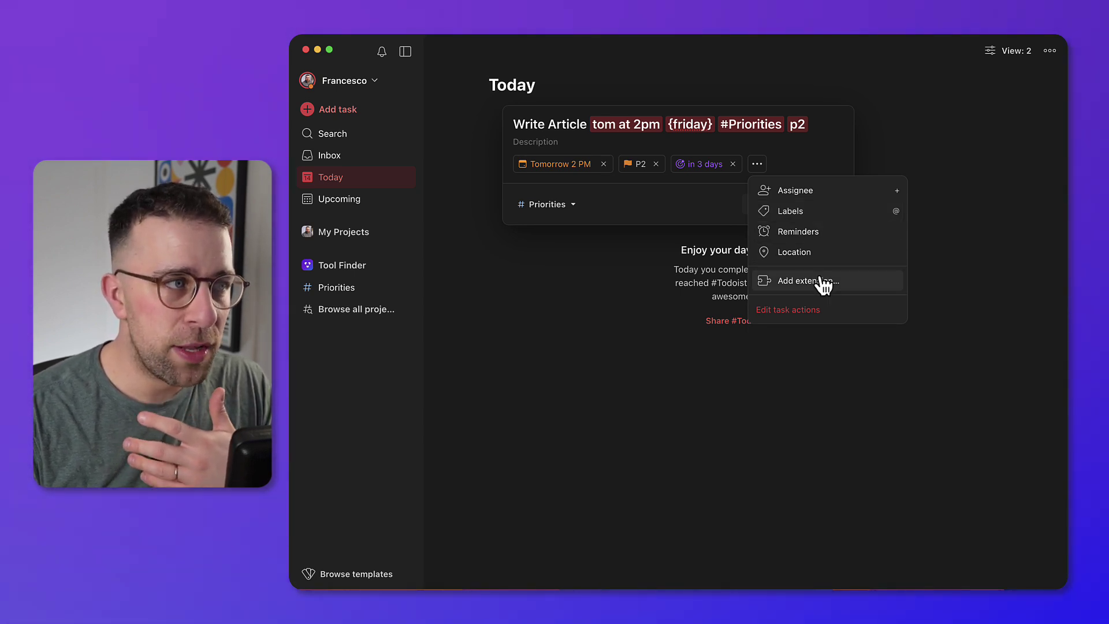
click(814, 192)
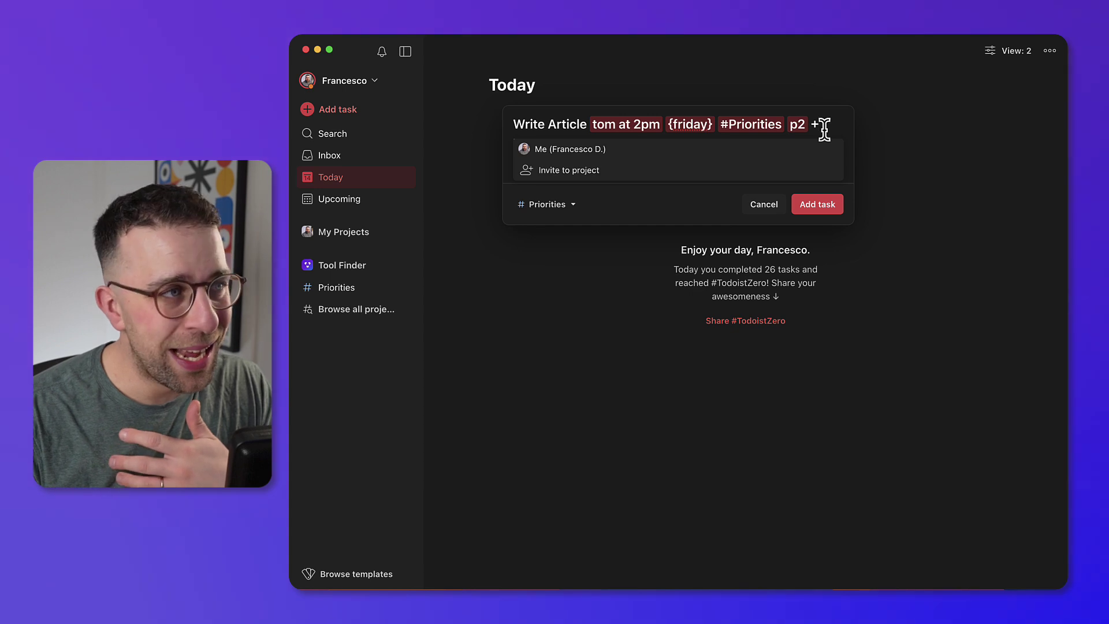
key(Escape)
key(BackSpace)
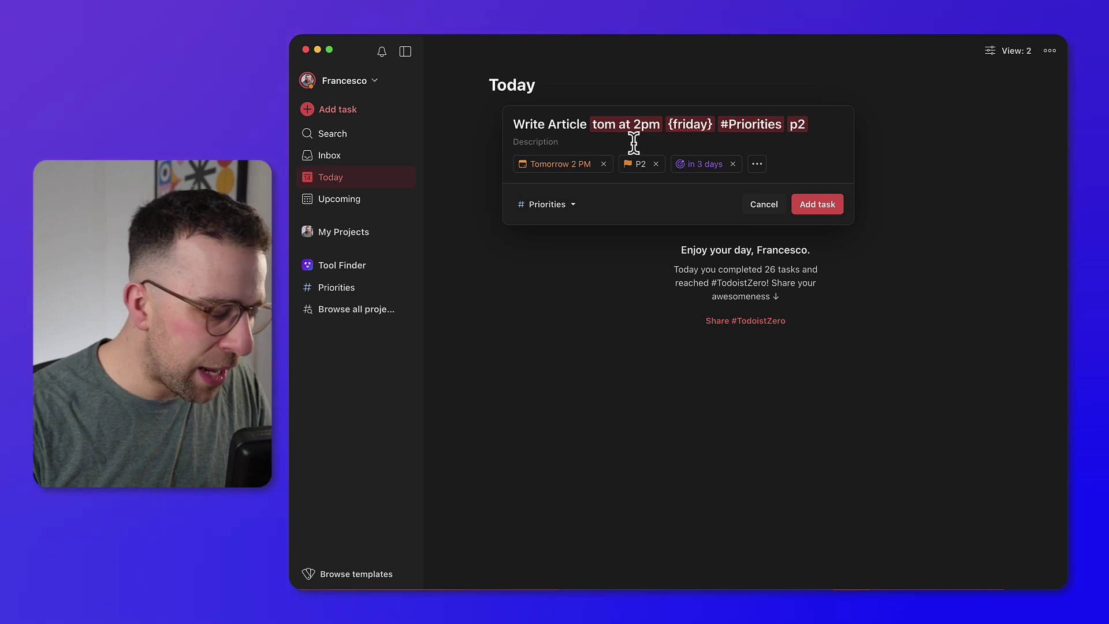
- Enter the description "An article about what apps parents should use" and add the task
text(An)
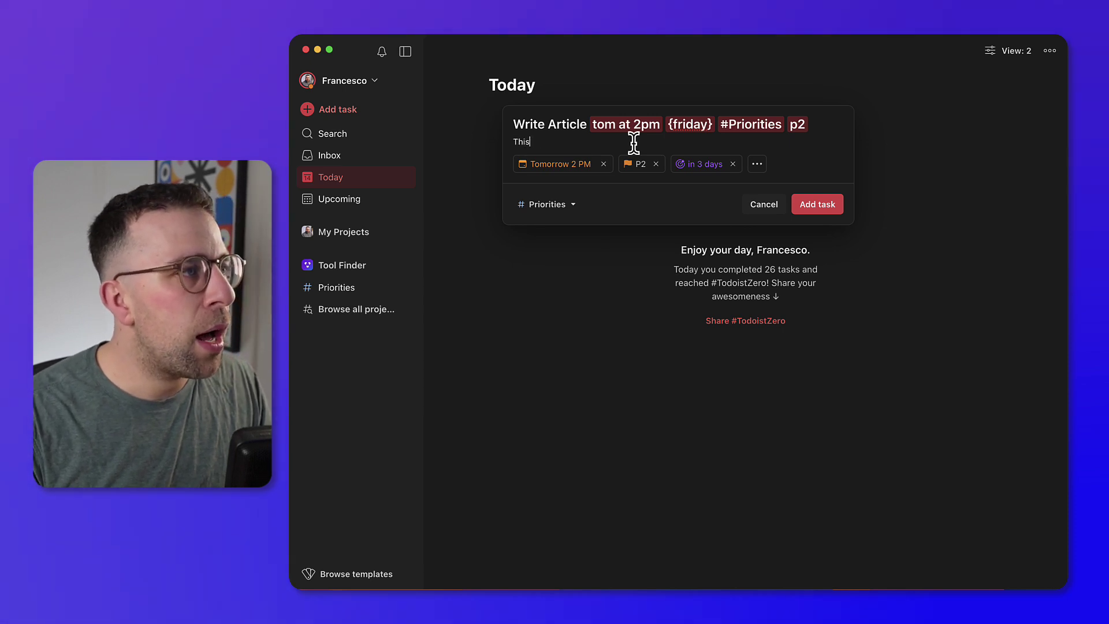
key(super+a)
text(An article ab)
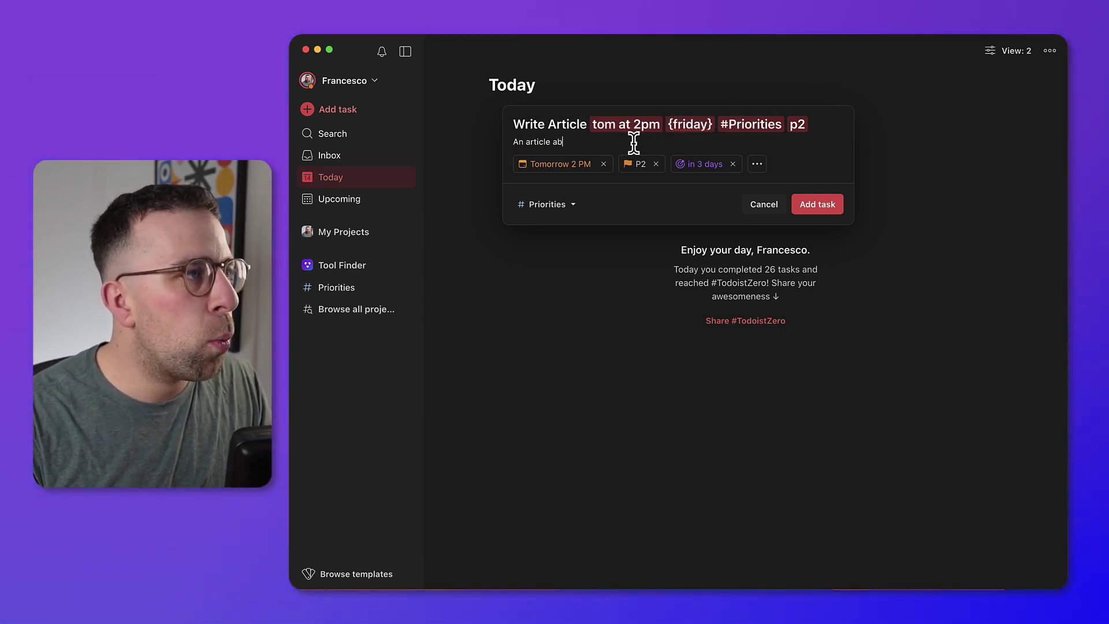
text(out what apps parents should use)
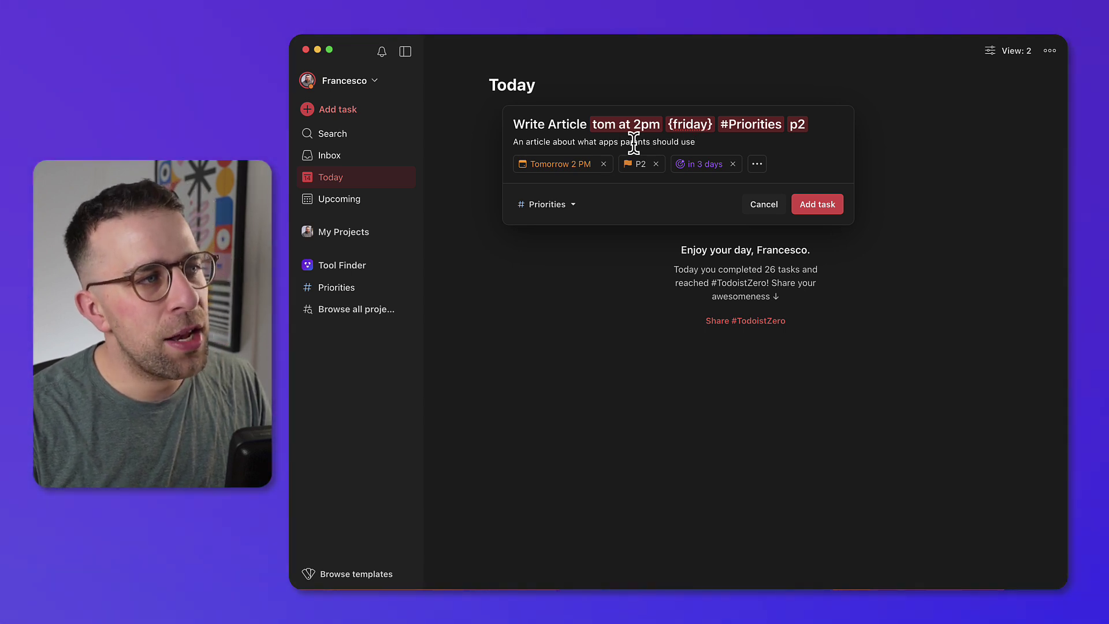
click(817, 204)
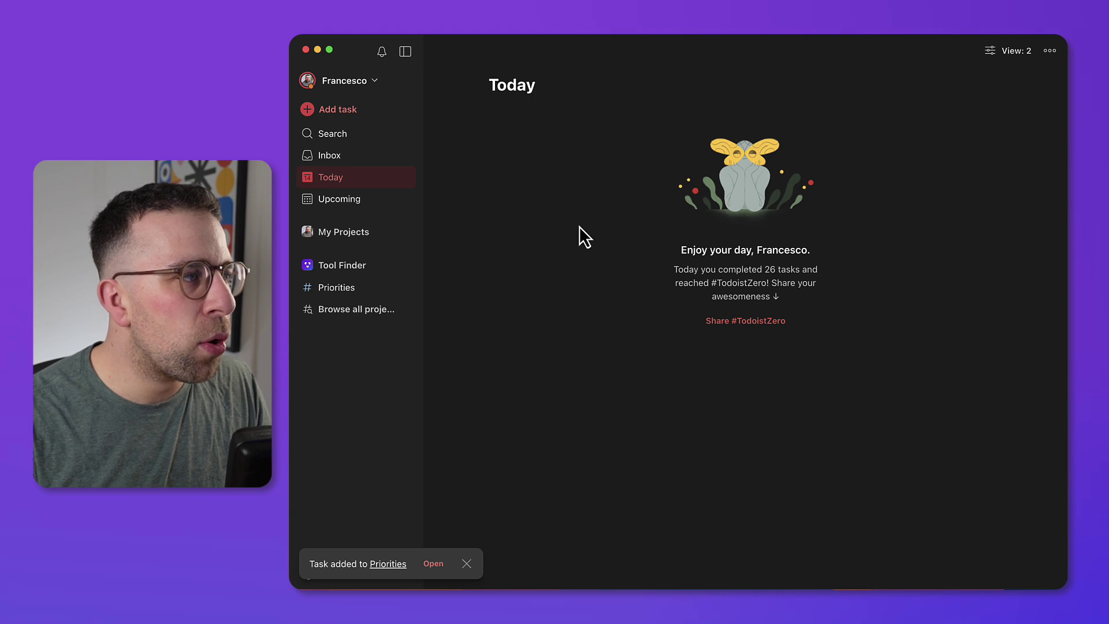
- Open the Write Article task in the Priorities project and generate an email address for adding comments to it
click(370, 288)
click(560, 134)
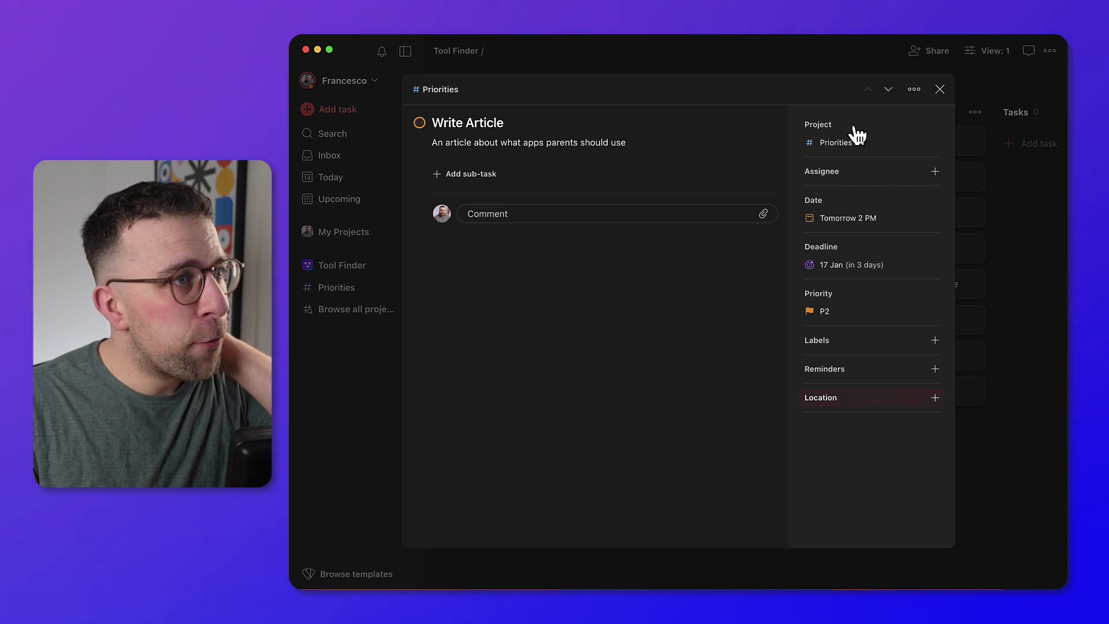
click(914, 89)
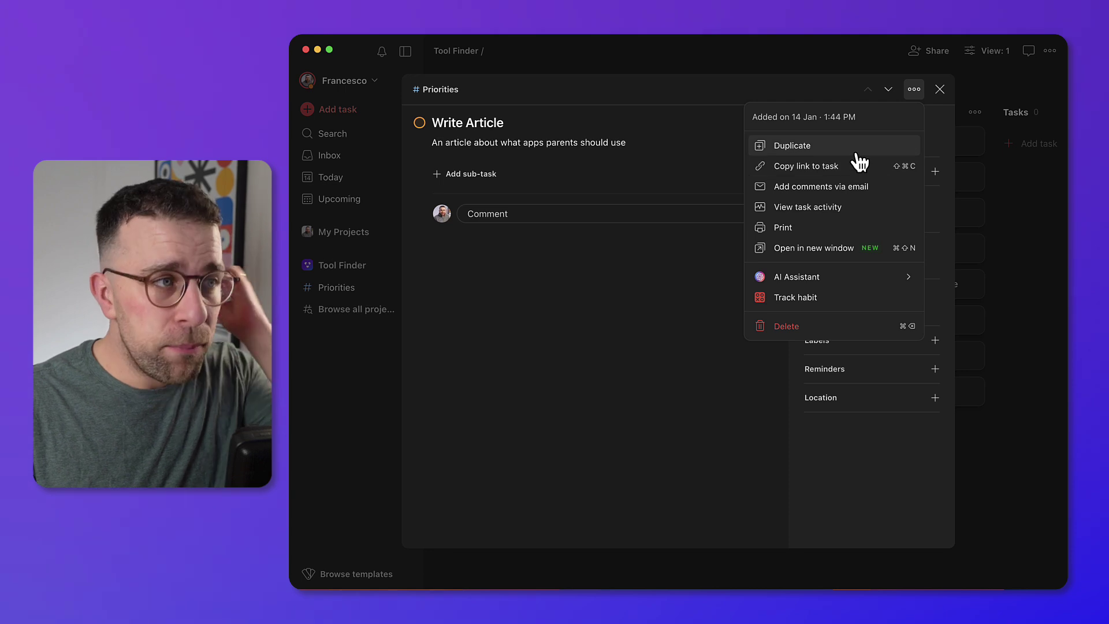
click(867, 192)
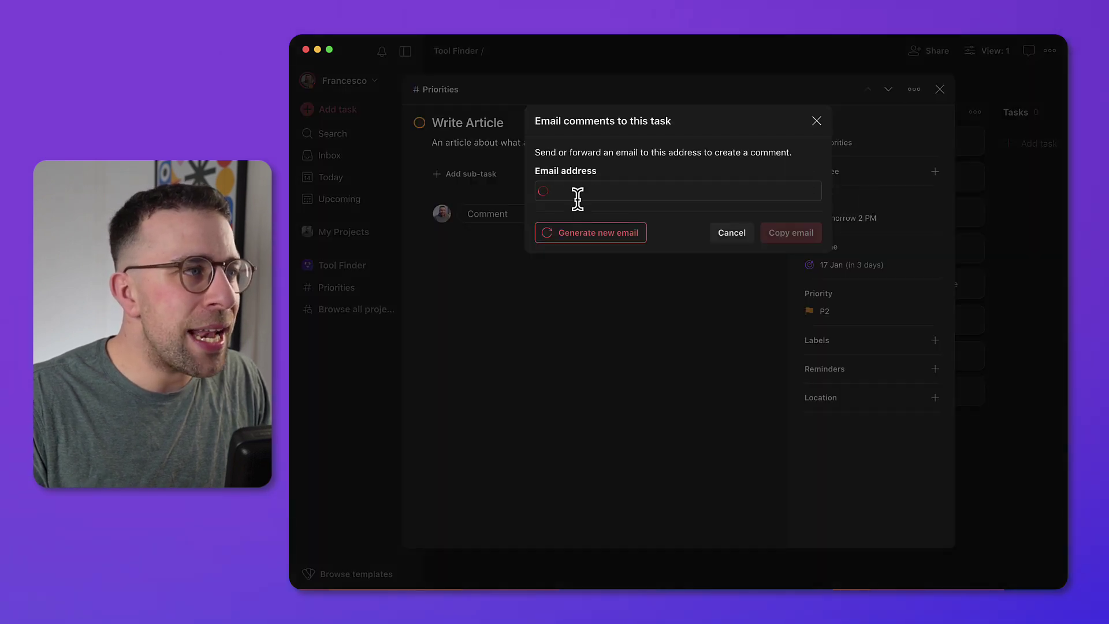
click(595, 236)
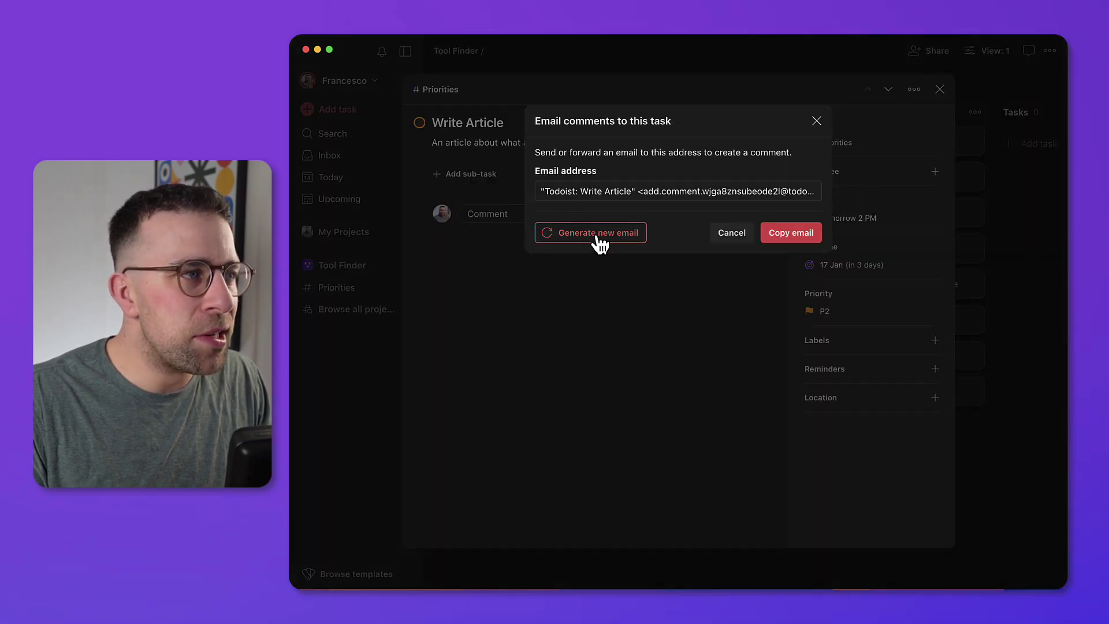
click(816, 121)
- View the activity history of the Write Article task
click(913, 89)
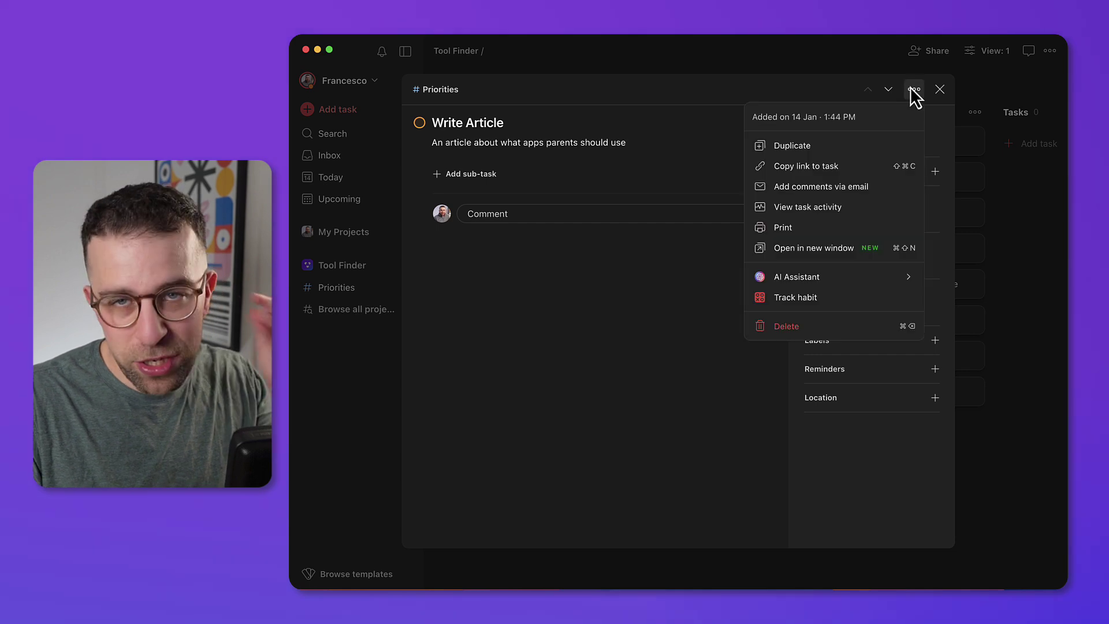
click(842, 212)
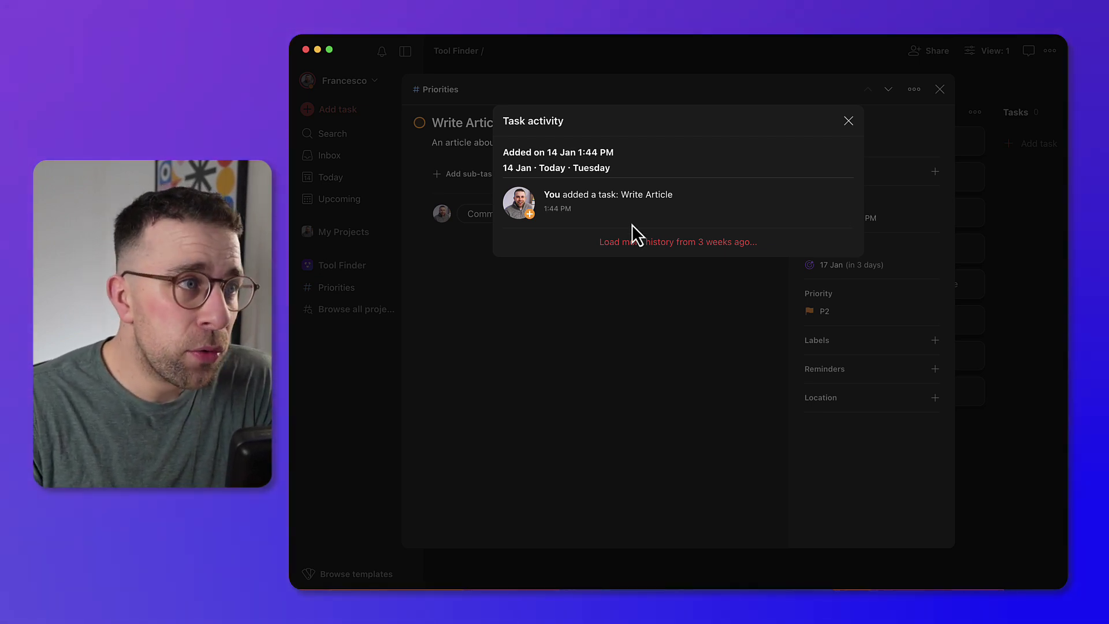
click(848, 121)
- Try the AI Assistant's Make task more actionable option, discard the suggested rewrite and look over its other options
click(914, 89)
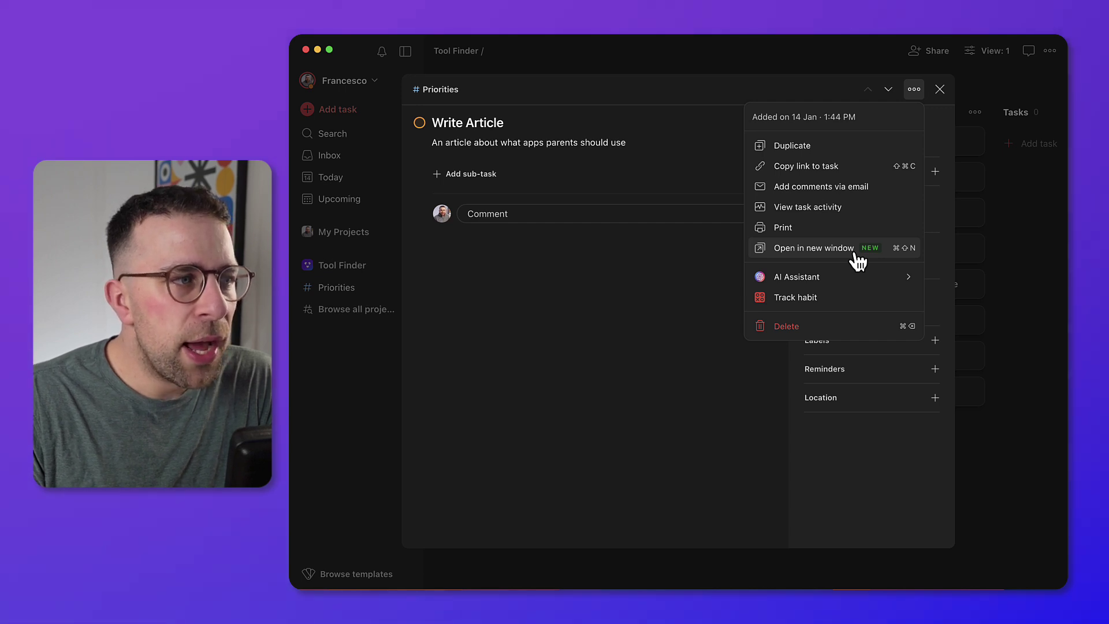
mouse_move(856, 291)
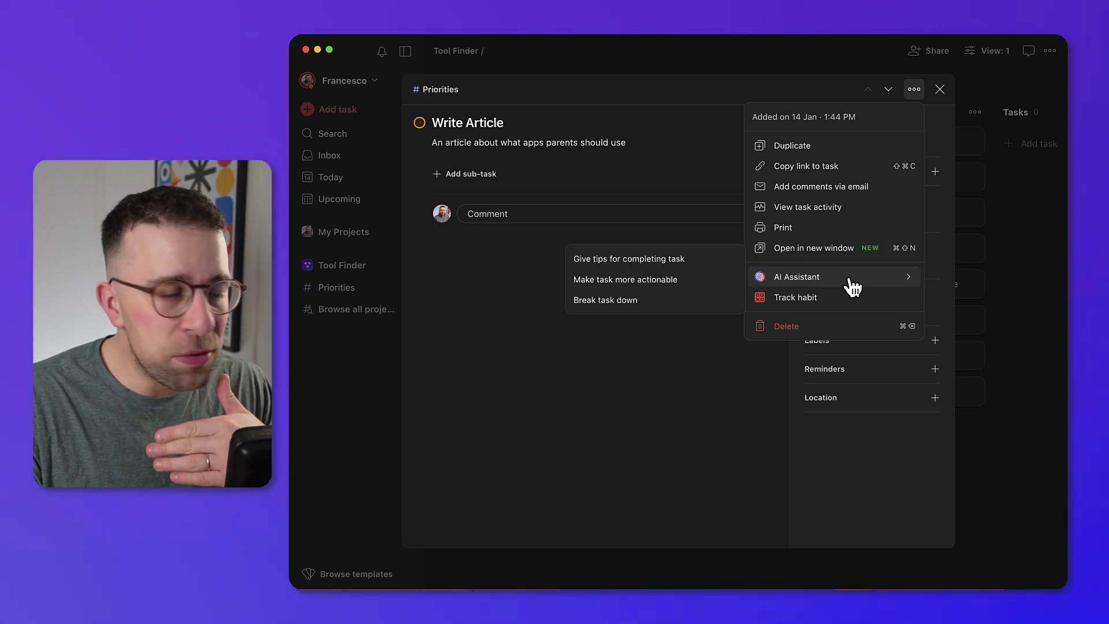
click(709, 289)
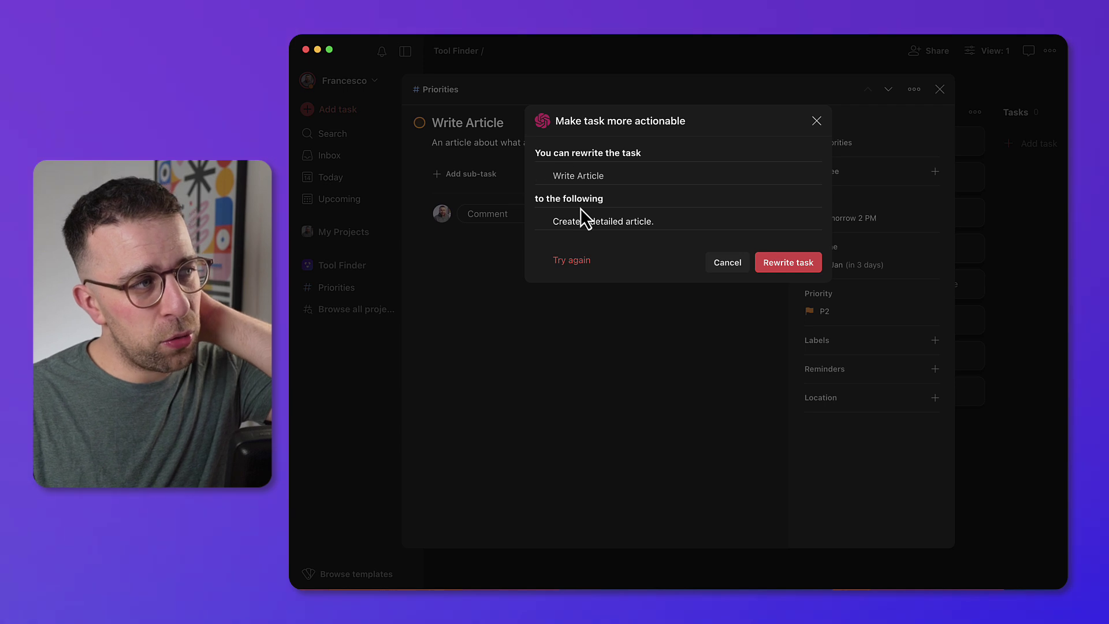
click(728, 269)
click(817, 121)
click(914, 89)
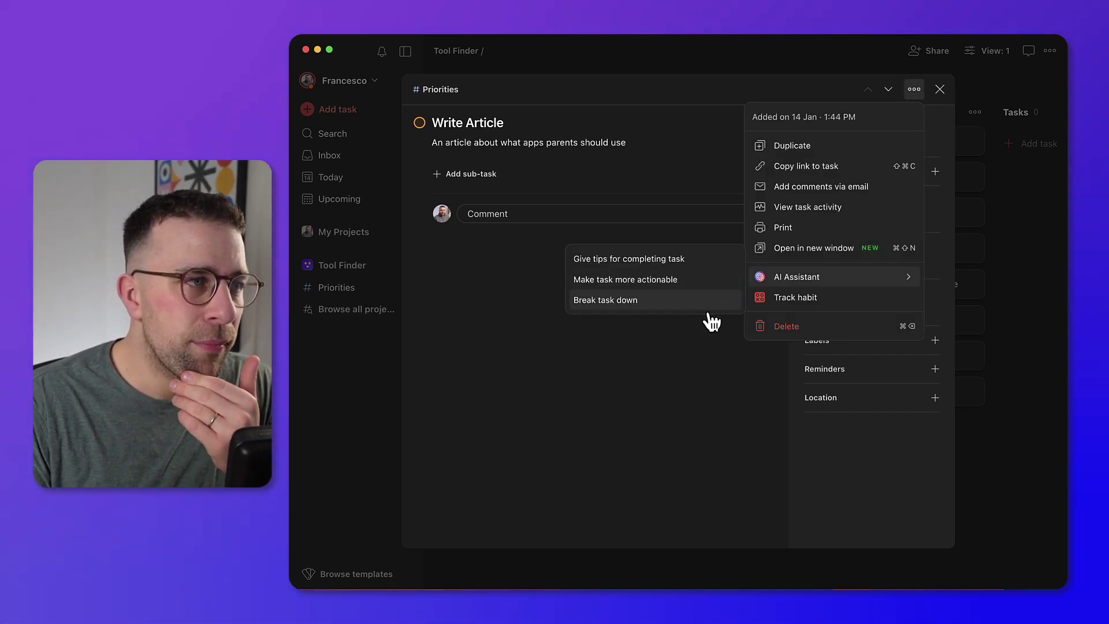
click(712, 354)
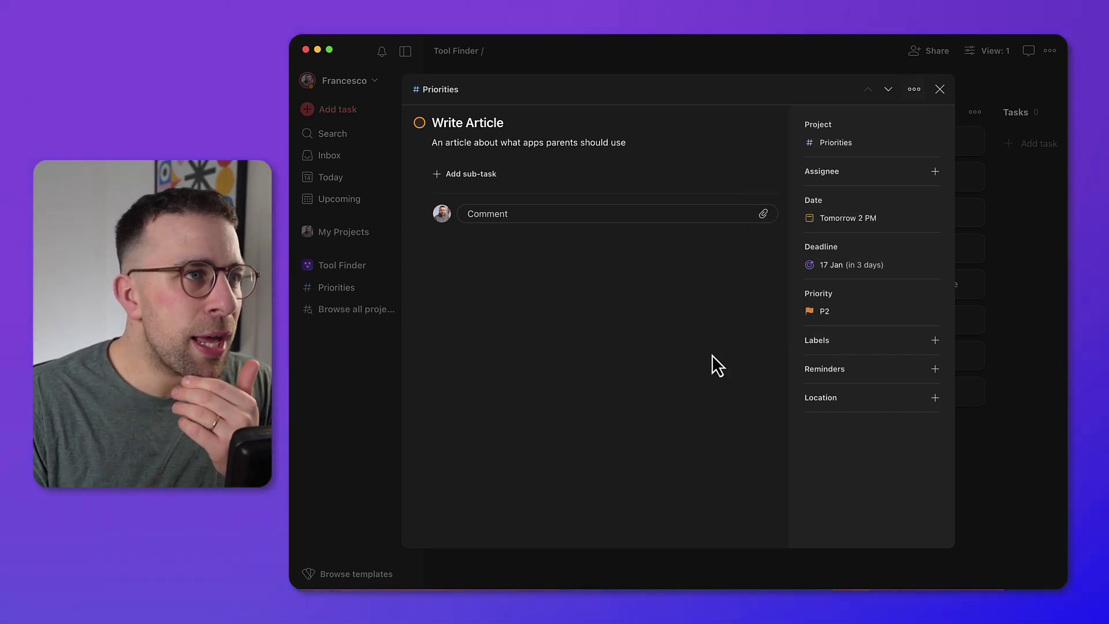
- Close the Write Article task's details and open the Inbox
click(941, 91)
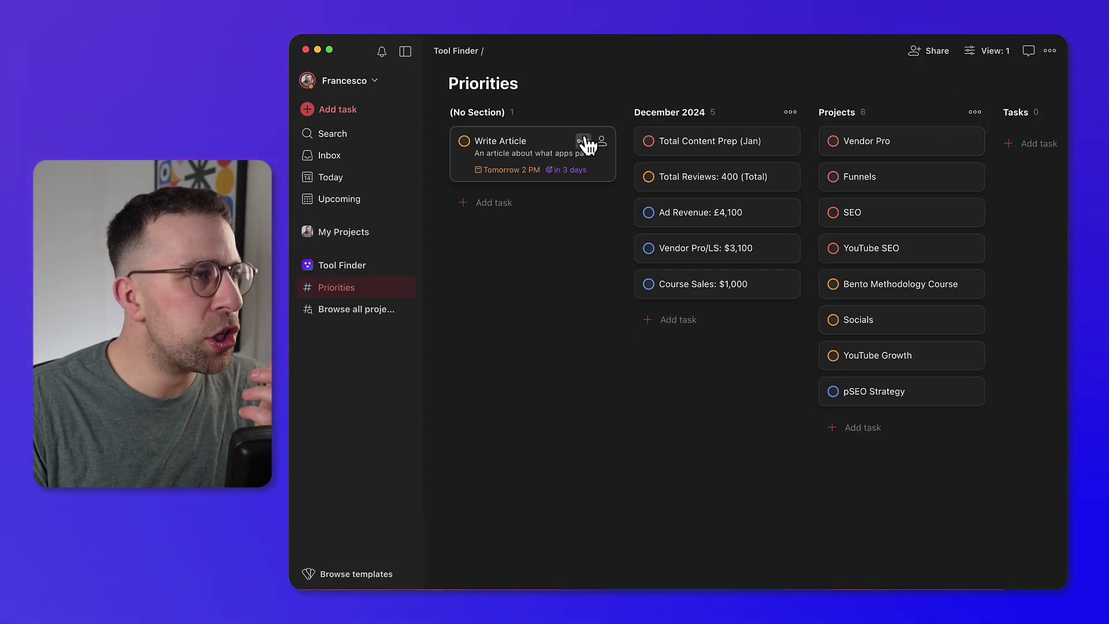
click(361, 163)
click(528, 131)
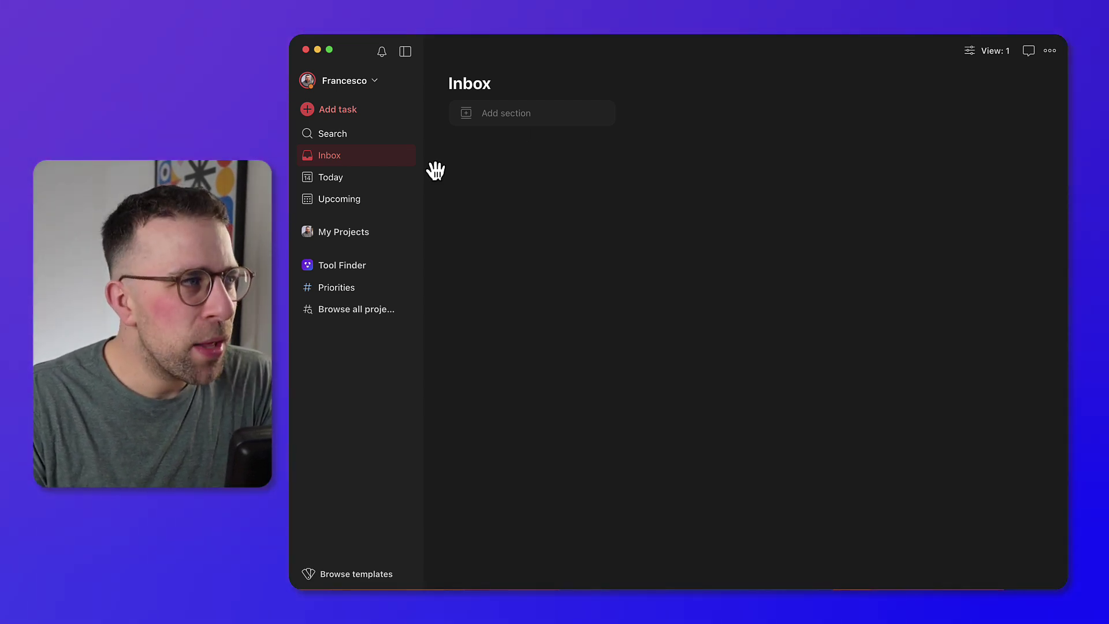
- Switch the Inbox to the List layout
click(985, 51)
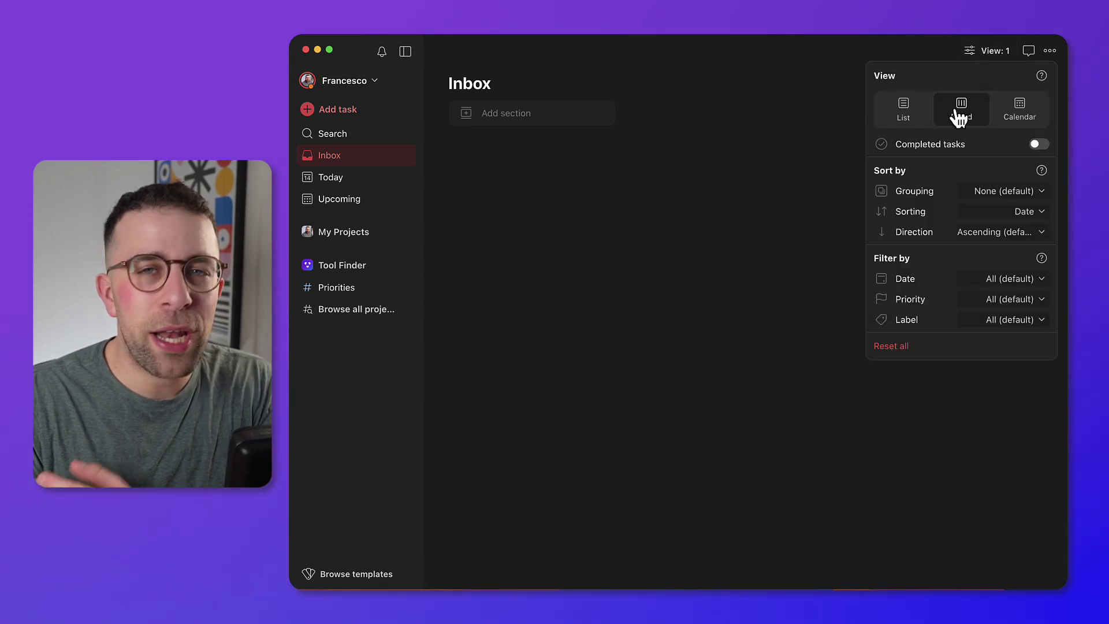
click(918, 115)
click(829, 103)
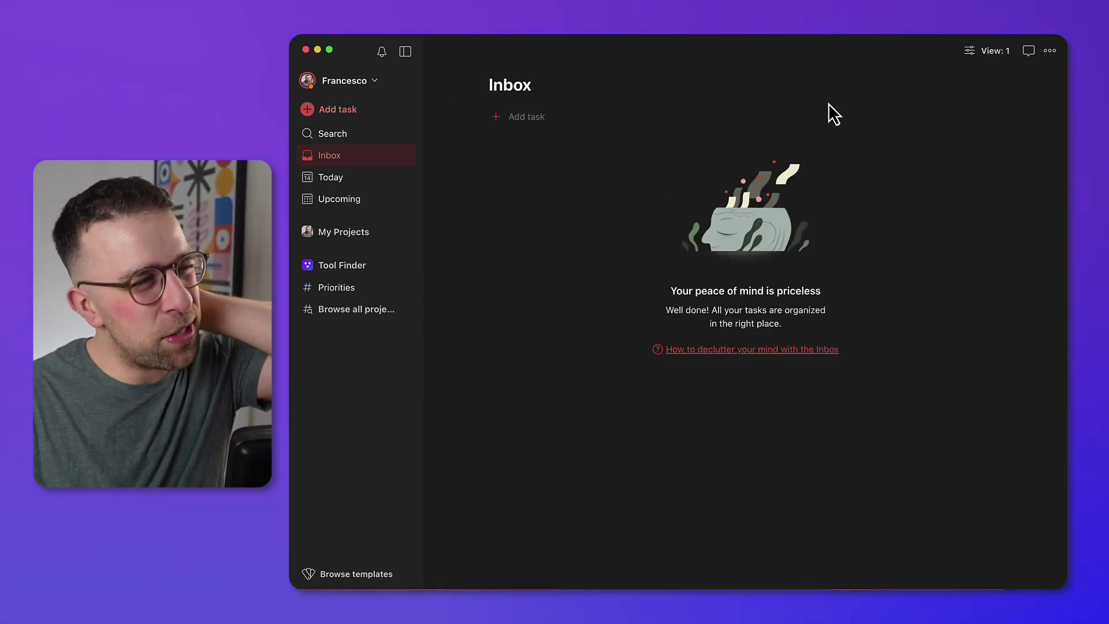
- Add a task named Link to the Inbox
click(541, 118)
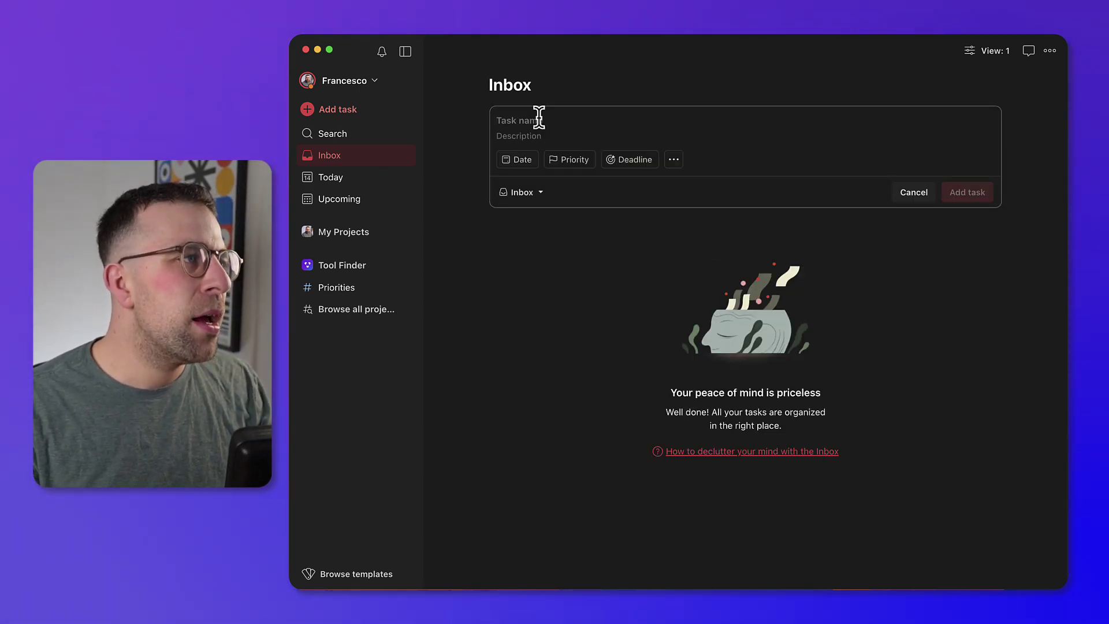
text(Link)
key(Return)
key(Escape)
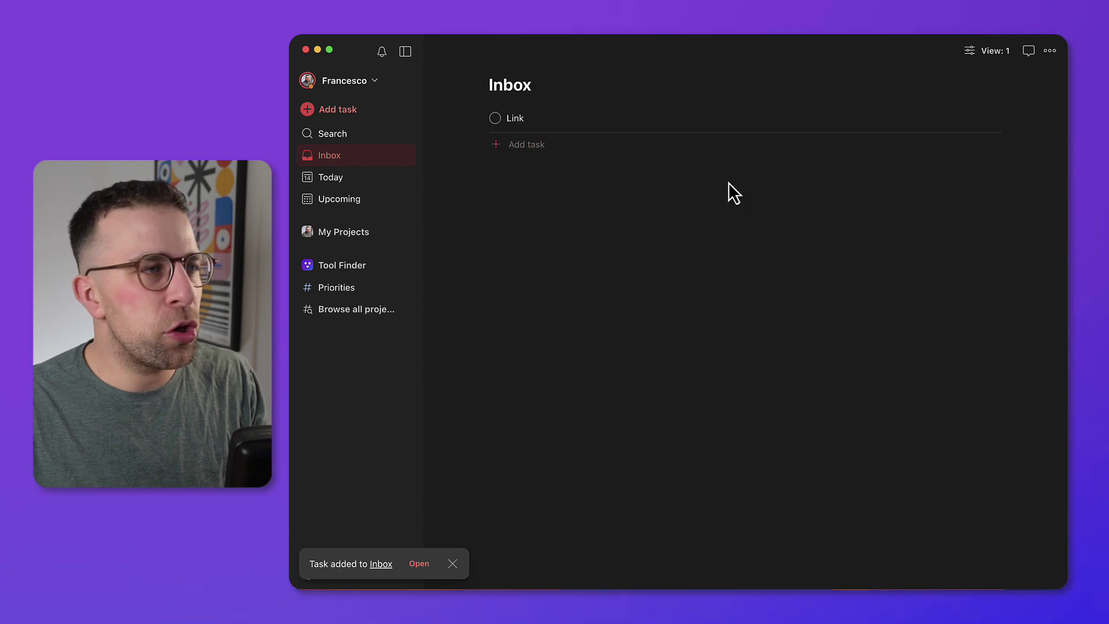
- Look over the available options for the Link task
mouse_move(742, 172)
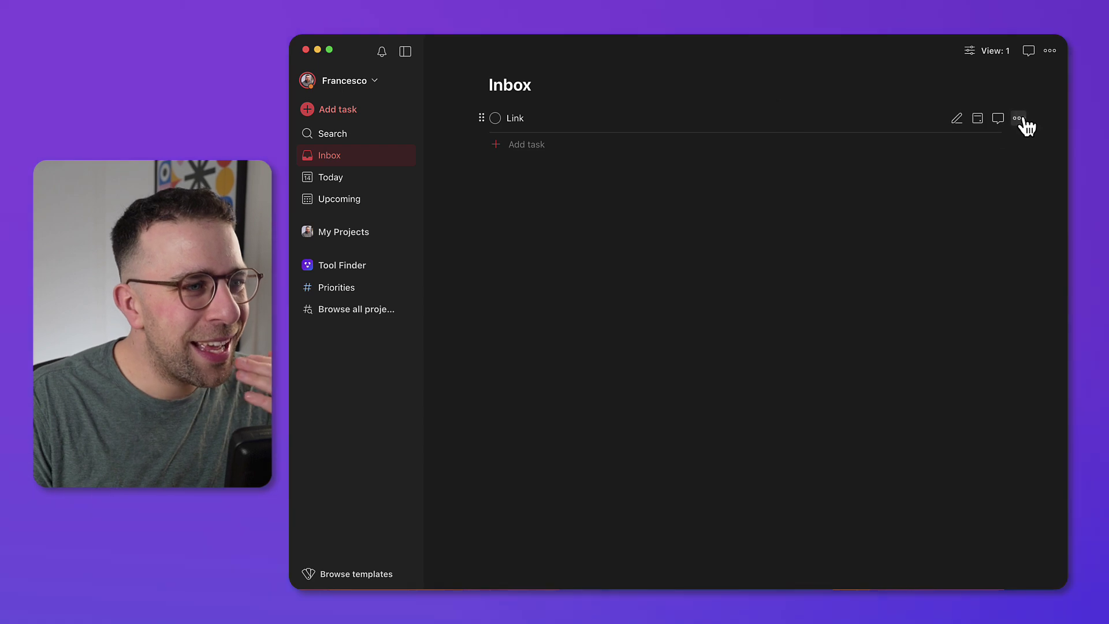
click(1019, 118)
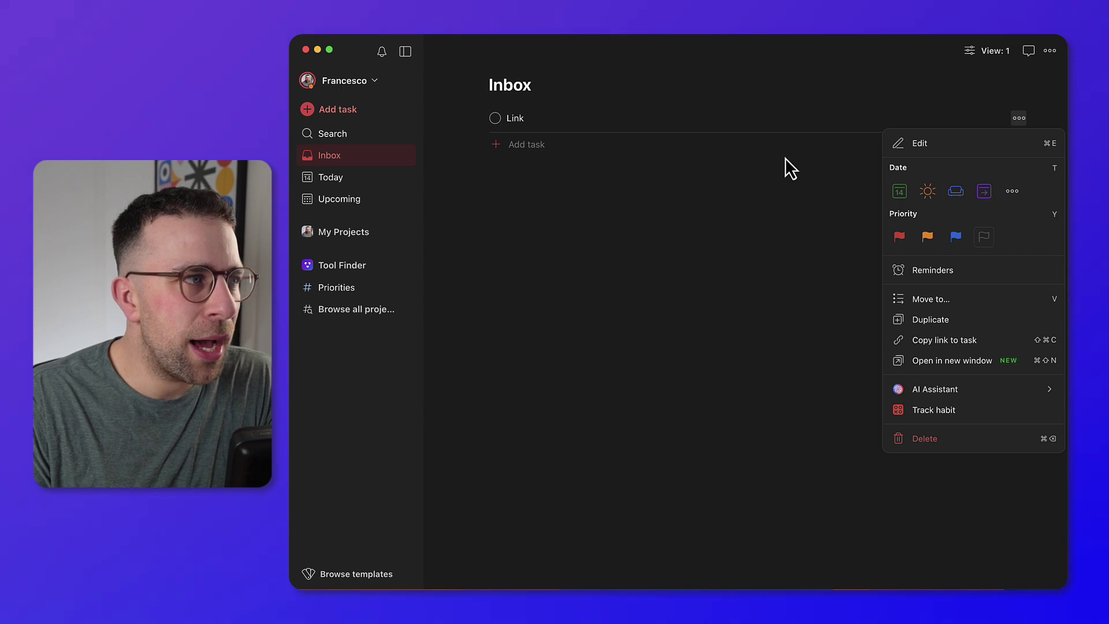
click(731, 123)
- Try adding the date word "tom" to the Link task's name, and close the task without saving
click(719, 123)
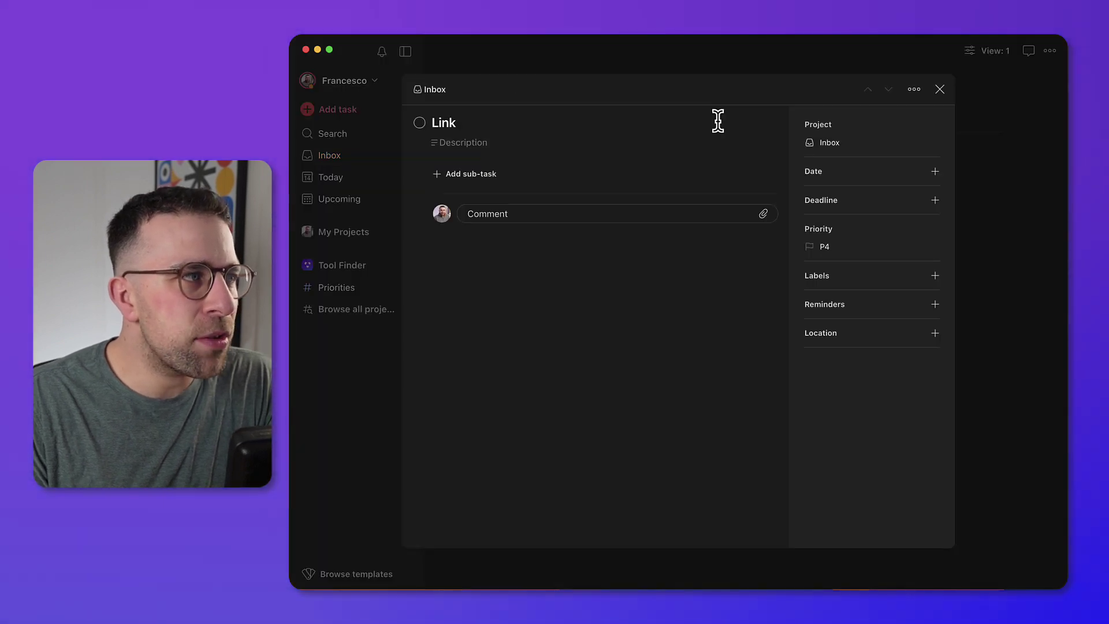
click(640, 120)
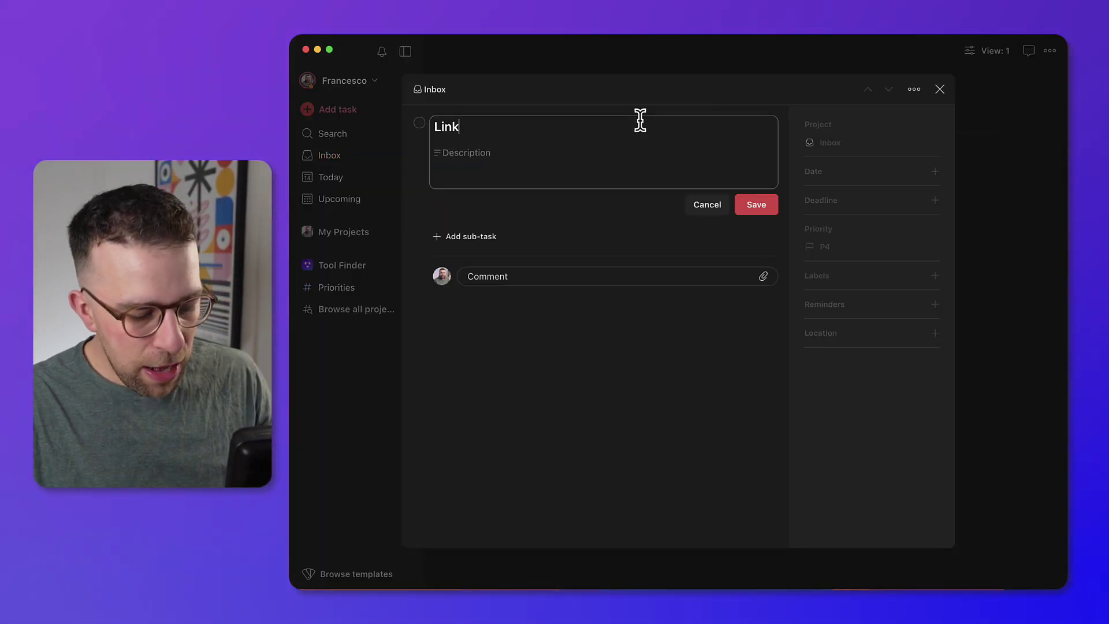
text(tom)
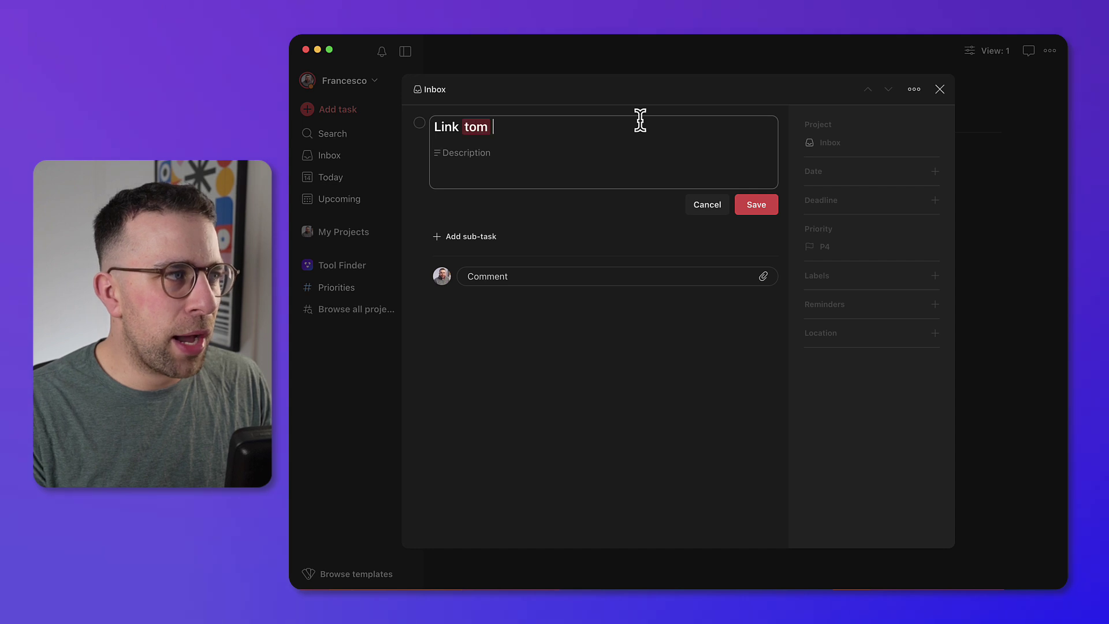
key(BackSpace)
key(BackSpace)
key(Escape)
key(Escape)
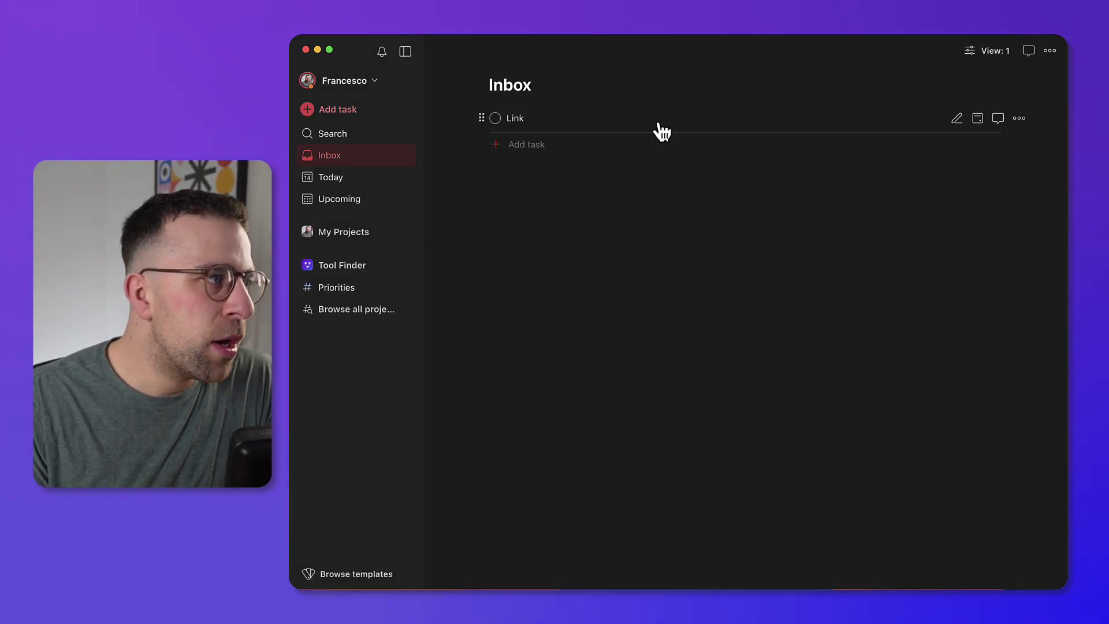
- Switch the Inbox to the Board layout
drag(661, 132, 601, 144)
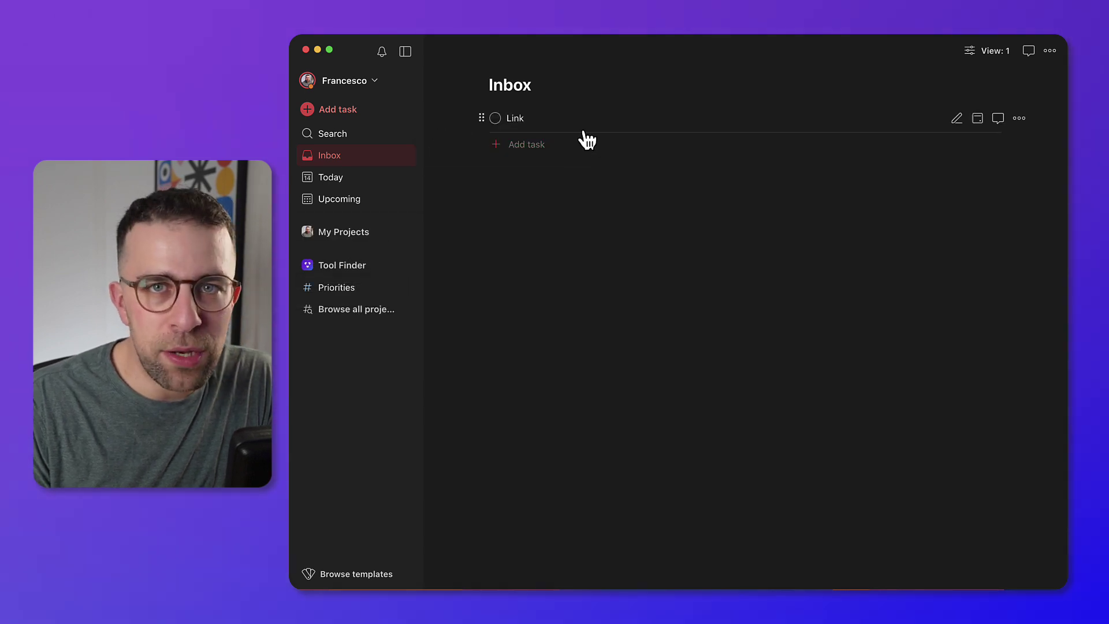
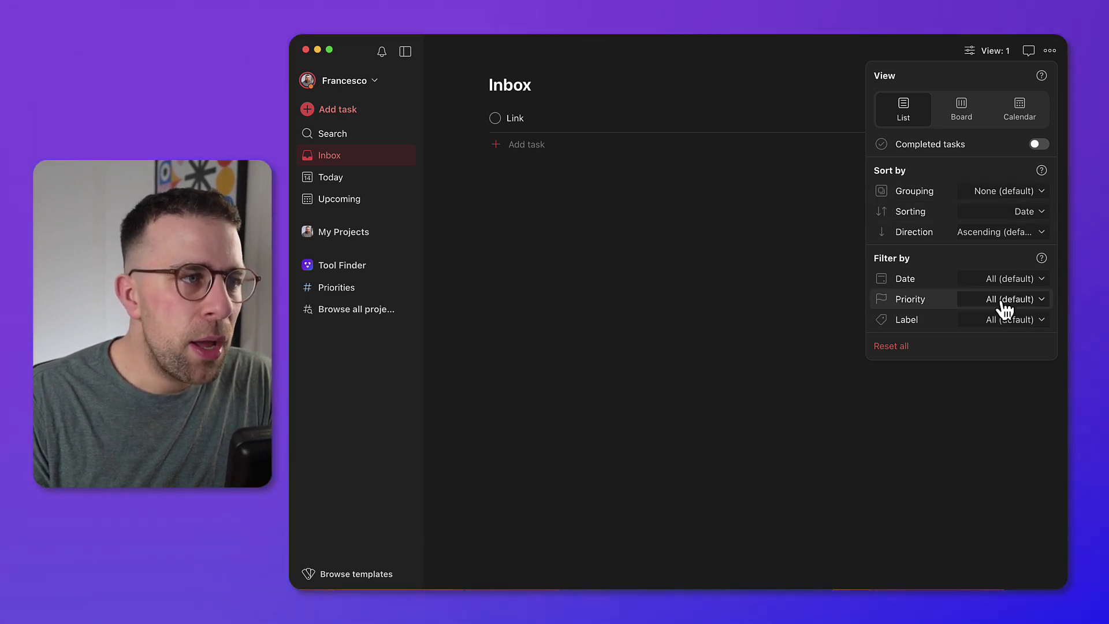
click(825, 290)
click(999, 51)
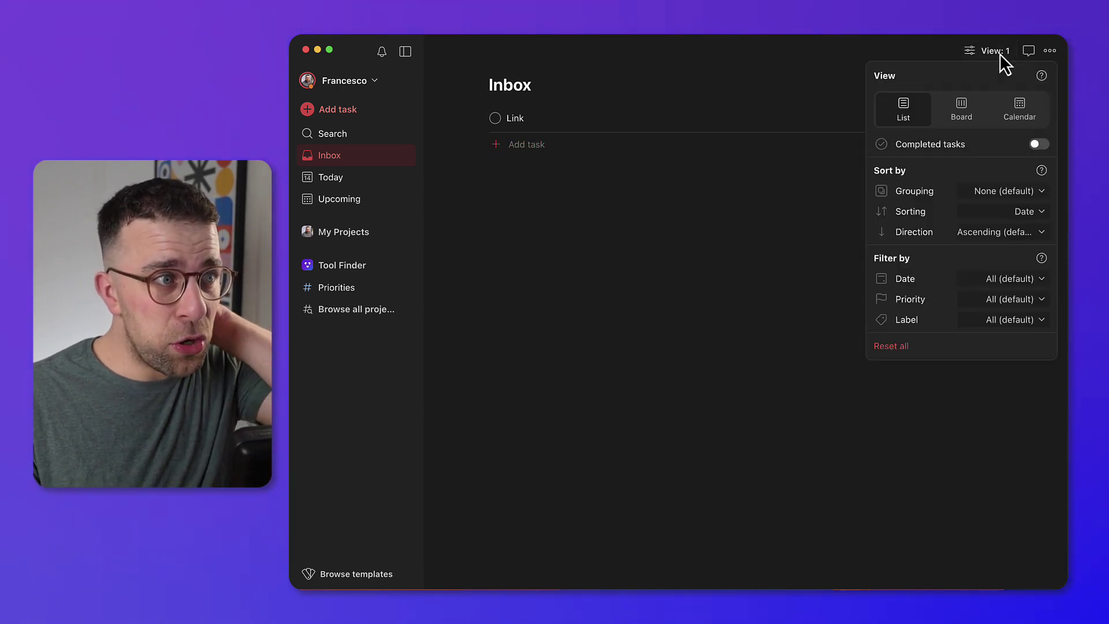
click(960, 111)
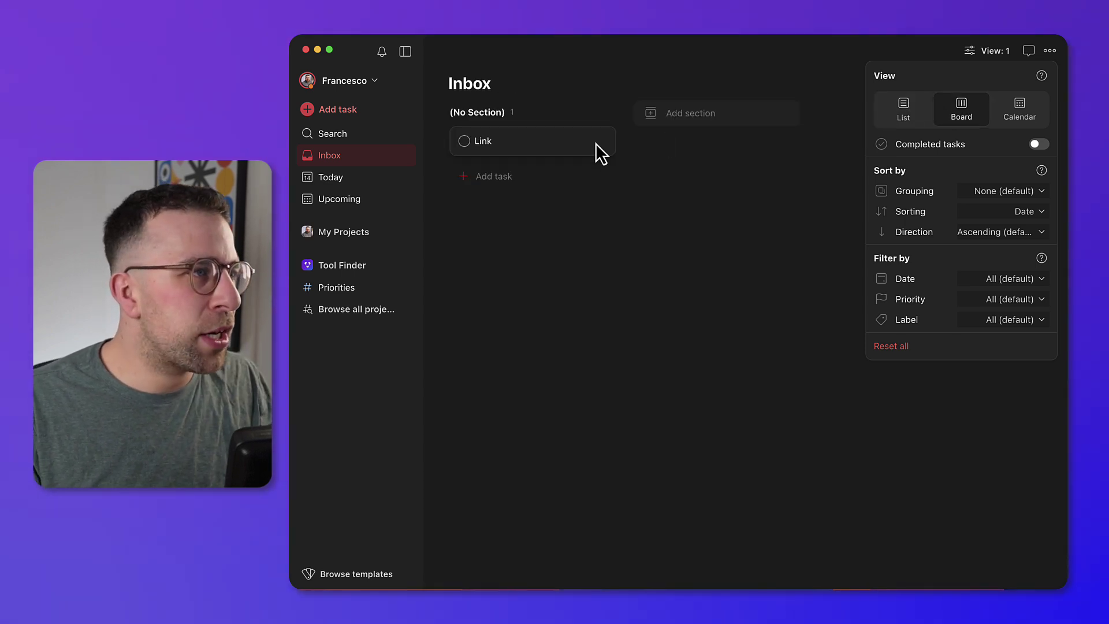
- Add two sections named Links and Ideas to the Inbox board
click(698, 120)
text(Links)
key(Return)
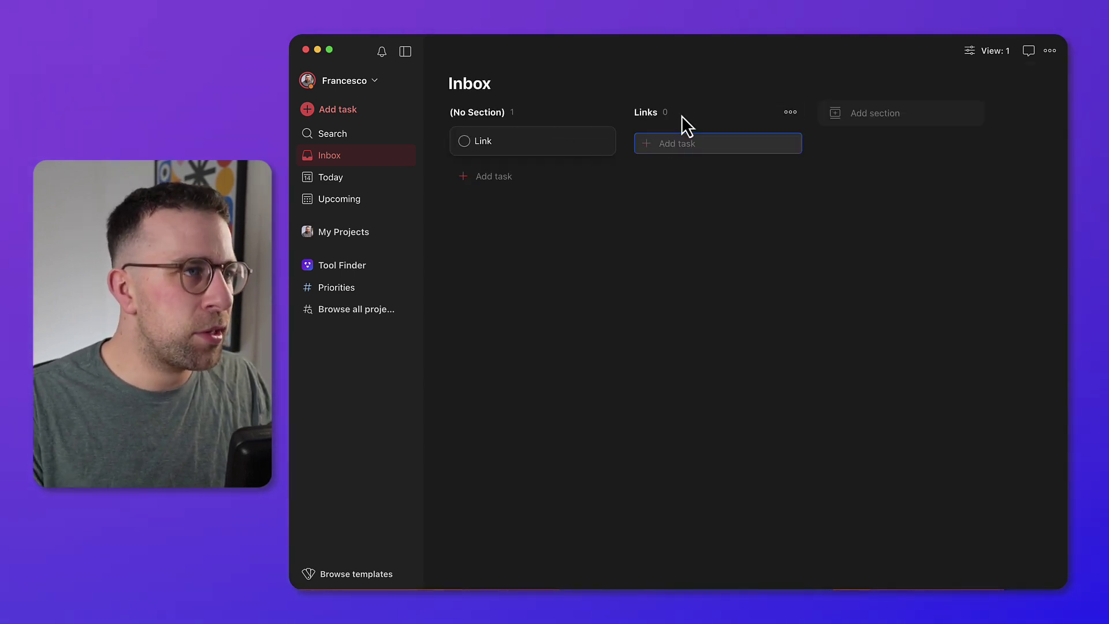
click(872, 111)
text(Ideas)
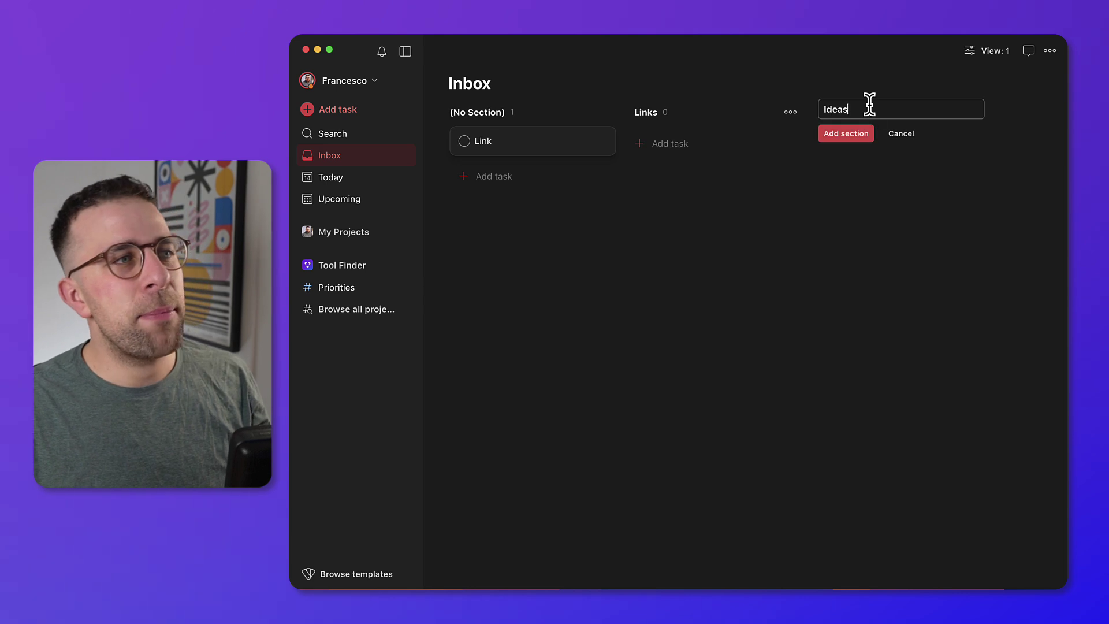
key(Return)
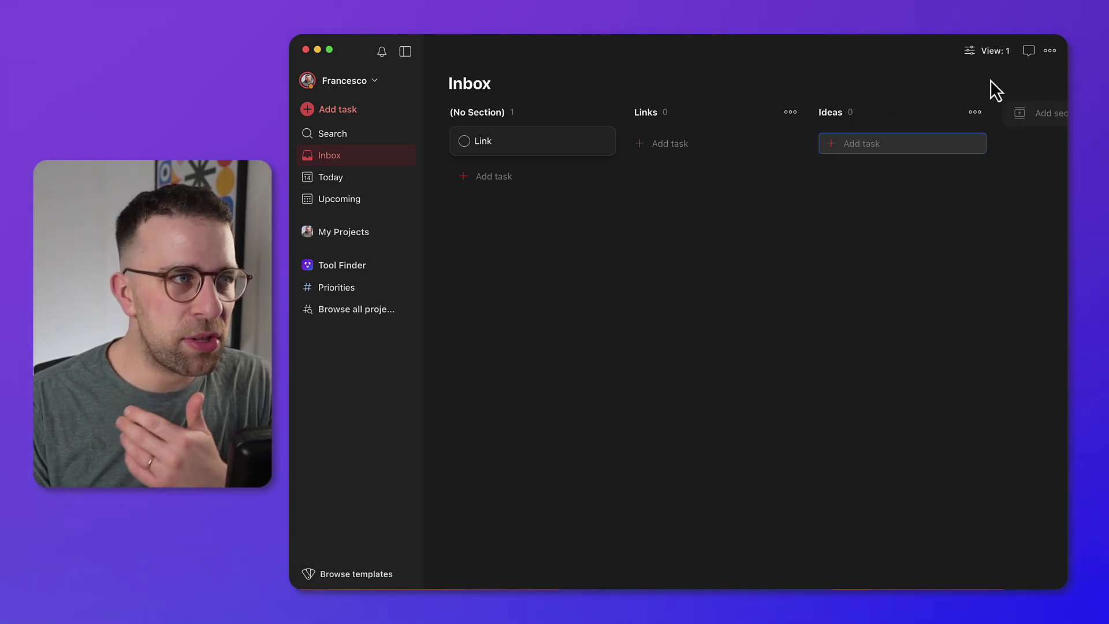
- Look over the Ideas section's options and the rest of the board
click(975, 113)
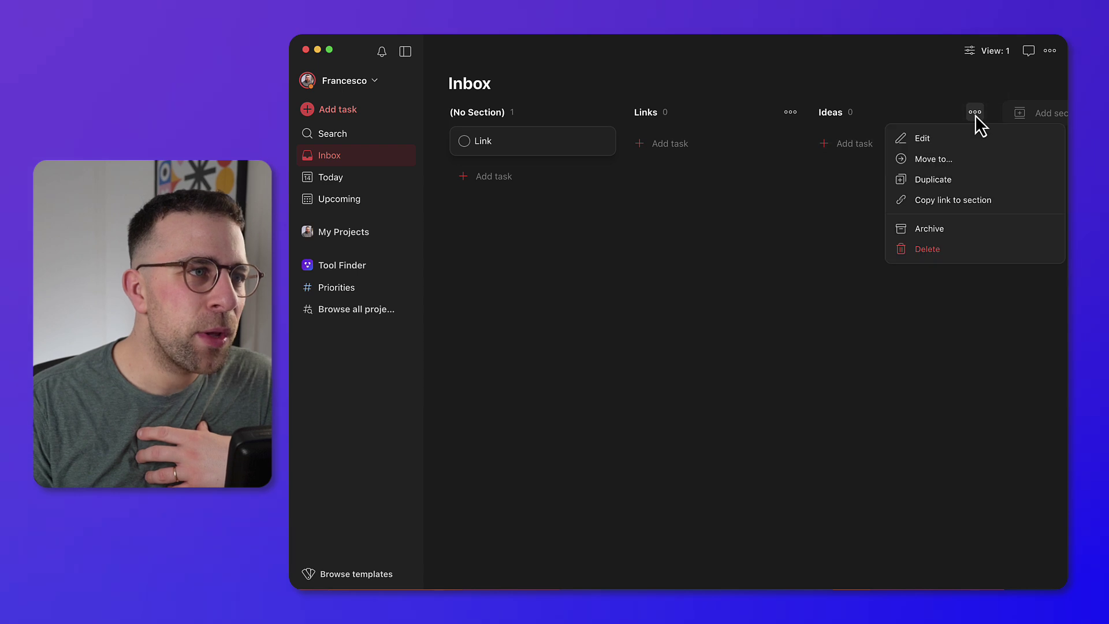
click(826, 188)
scroll(867, 133, right, 3)
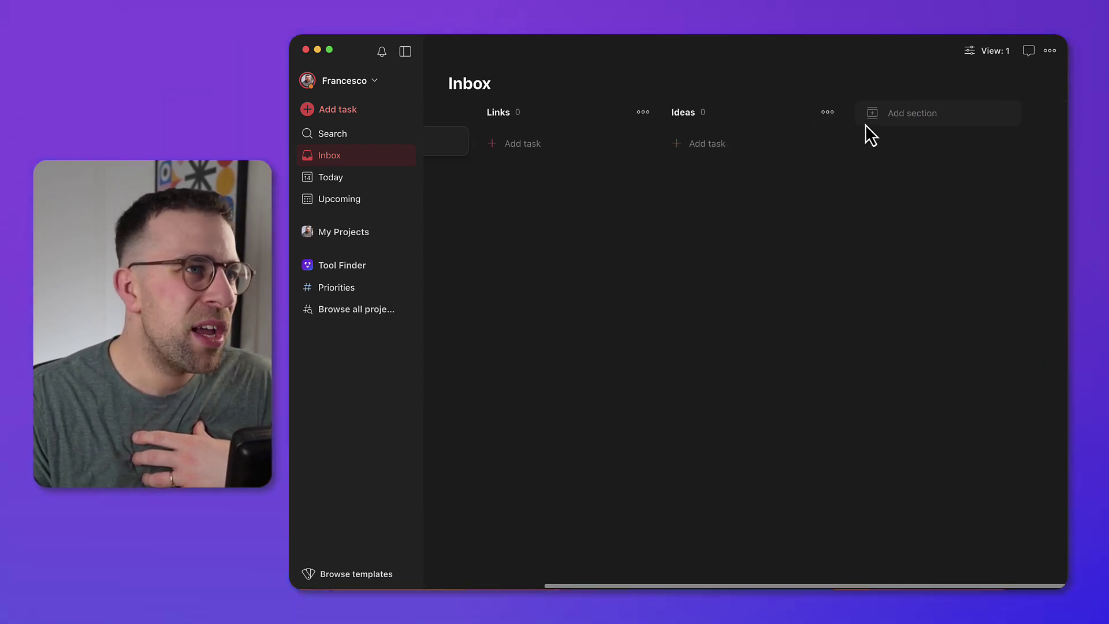
- Switch the Inbox to the Calendar layout
click(986, 52)
click(1019, 111)
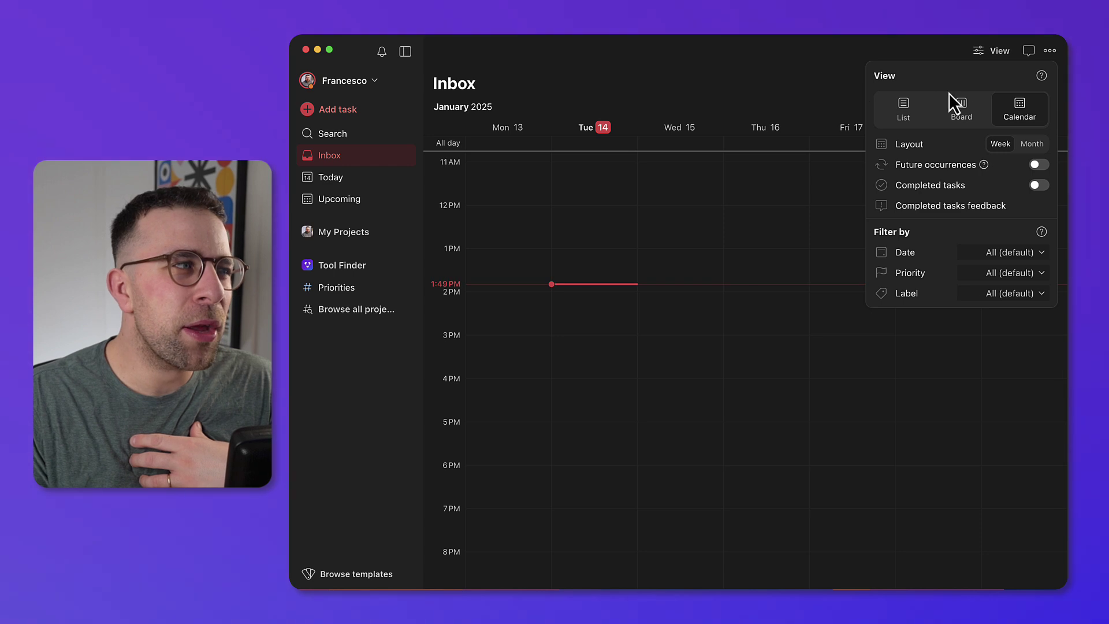
click(920, 57)
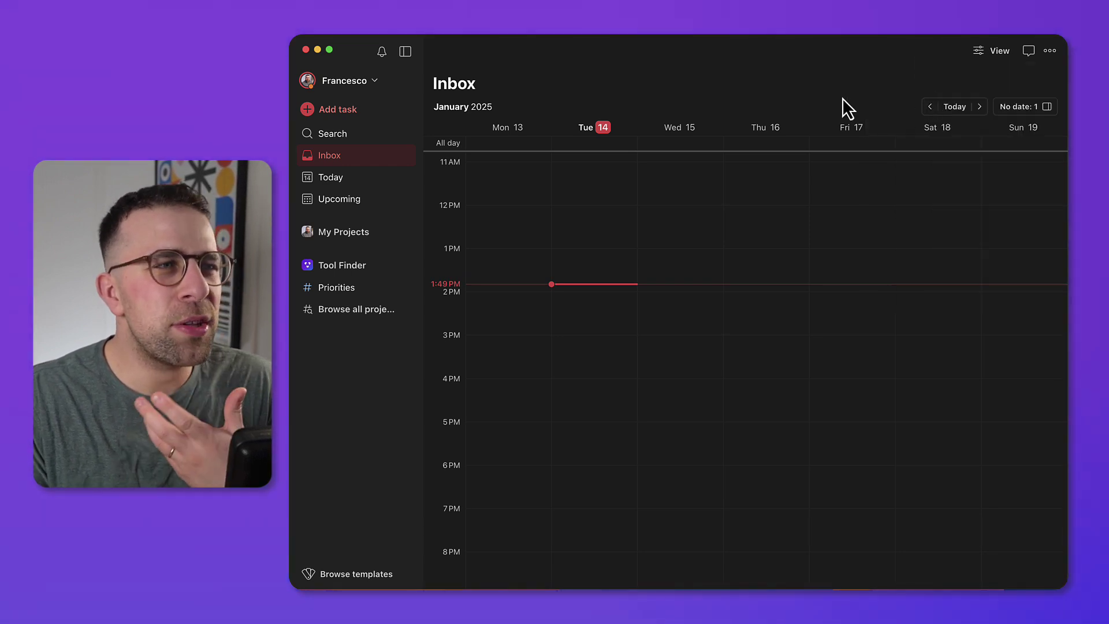
- Add a task named Task ABC from the Inbox calendar with its Today date removed
click(624, 141)
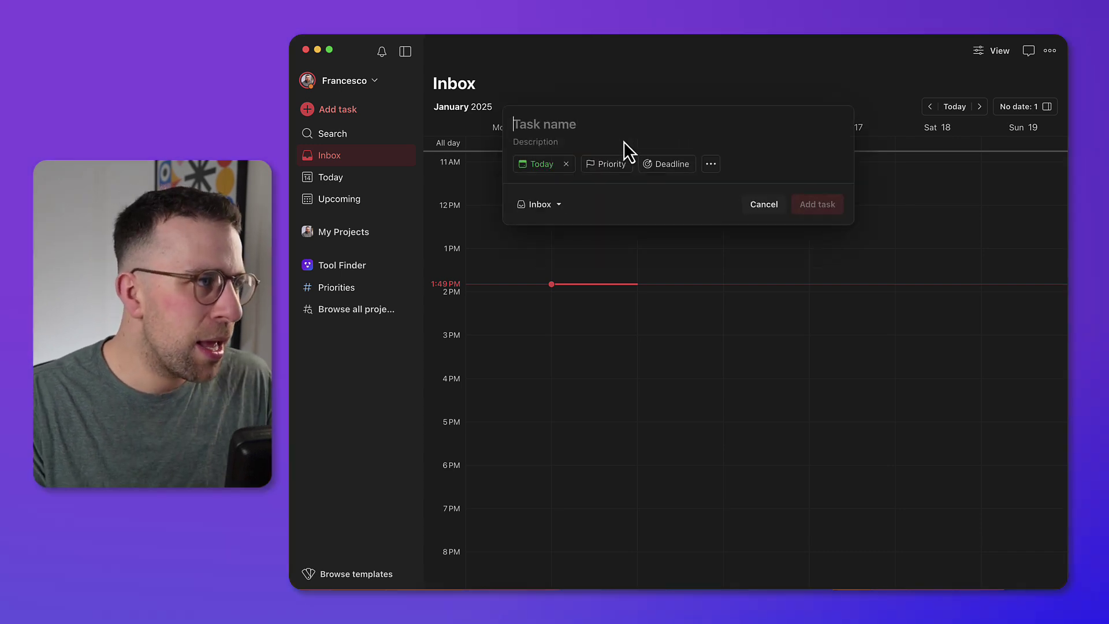
click(566, 164)
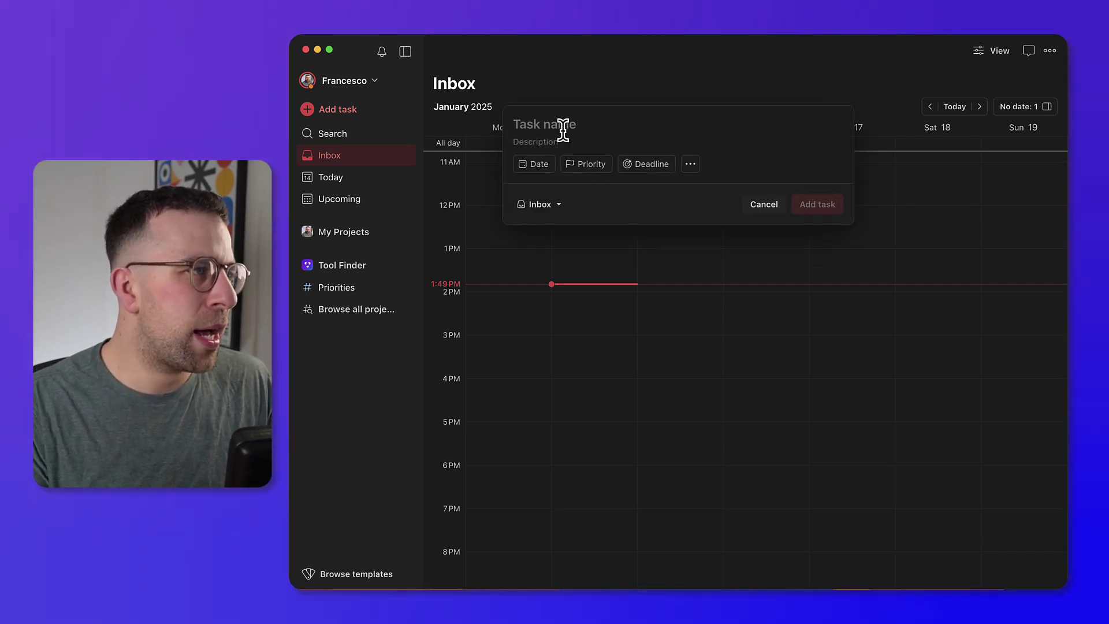
text(Task A)
key(Return)
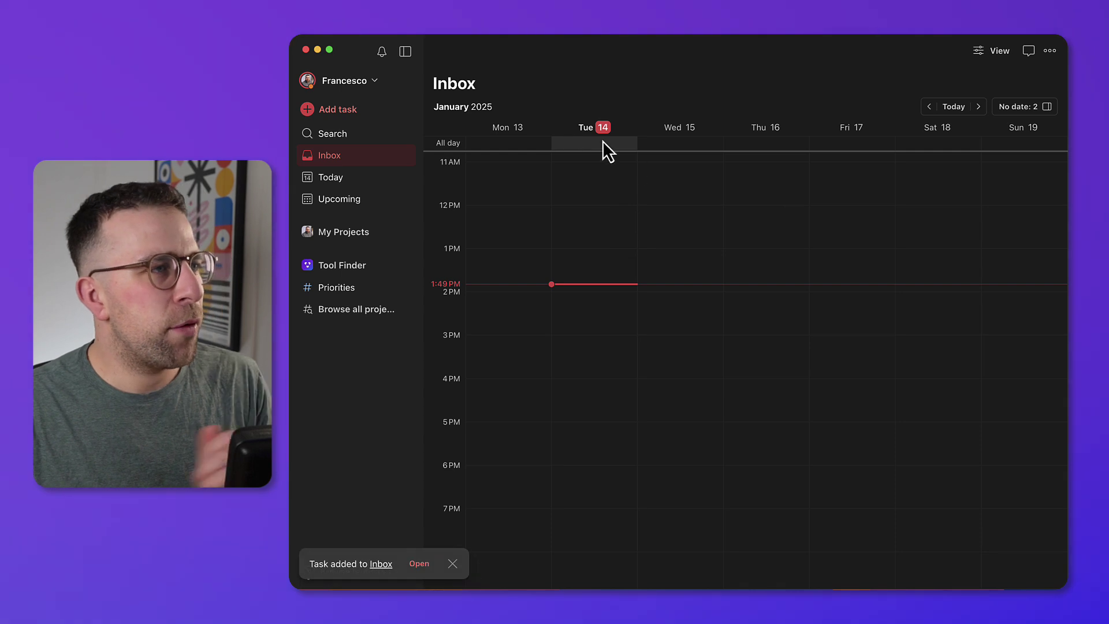
- Show the tasks without a date and schedule Task ABC on Tuesday 14 at 2:15 PM
scroll(654, 173, up, 1)
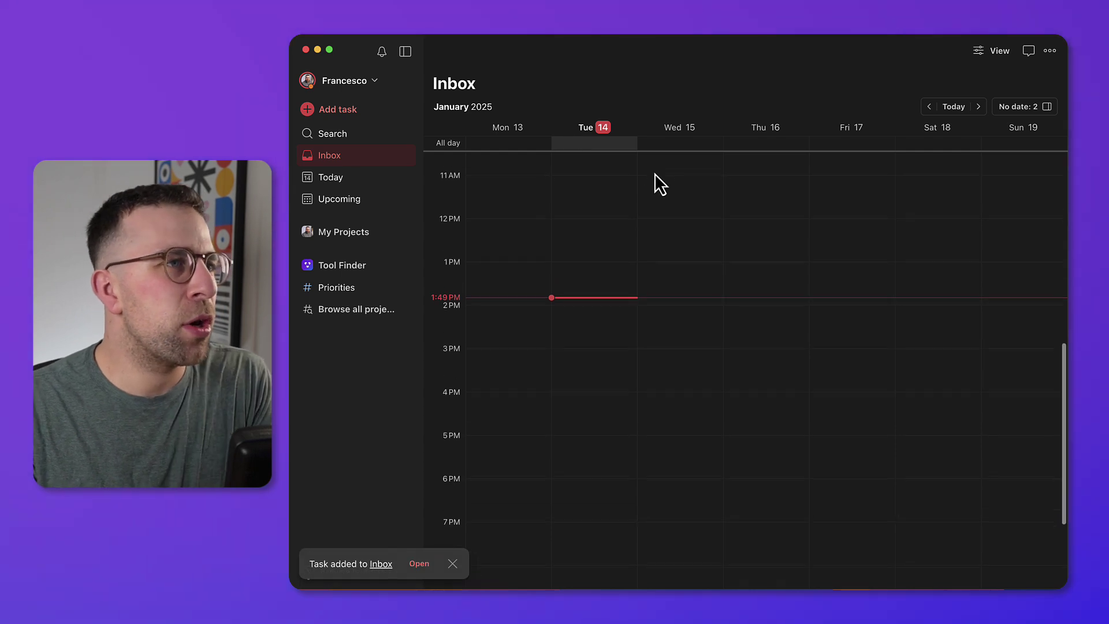
click(1004, 56)
click(937, 53)
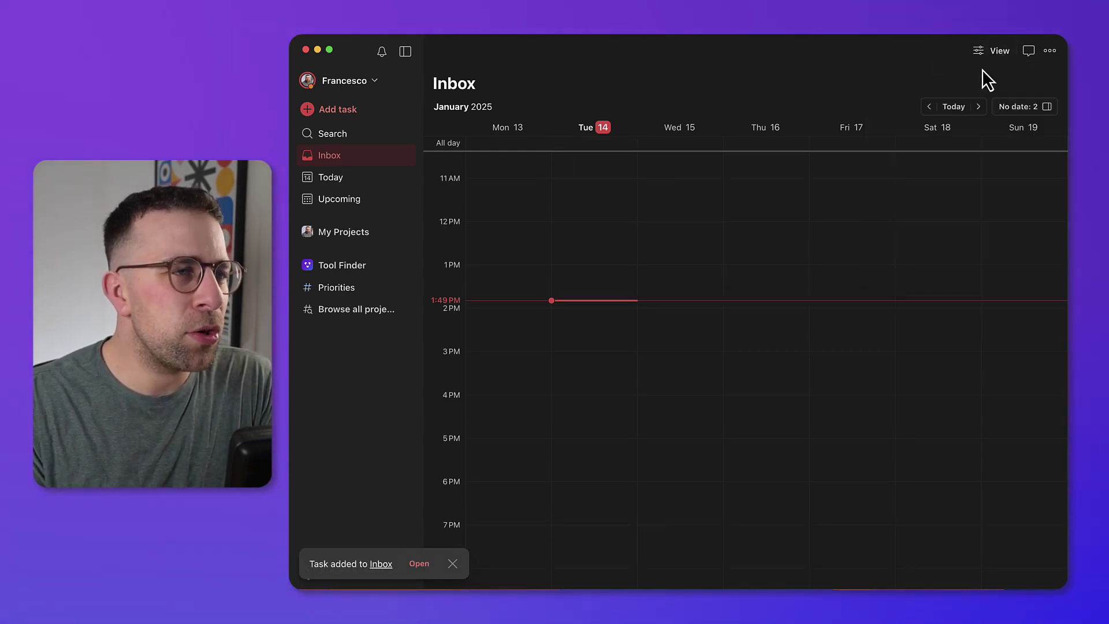
click(1033, 112)
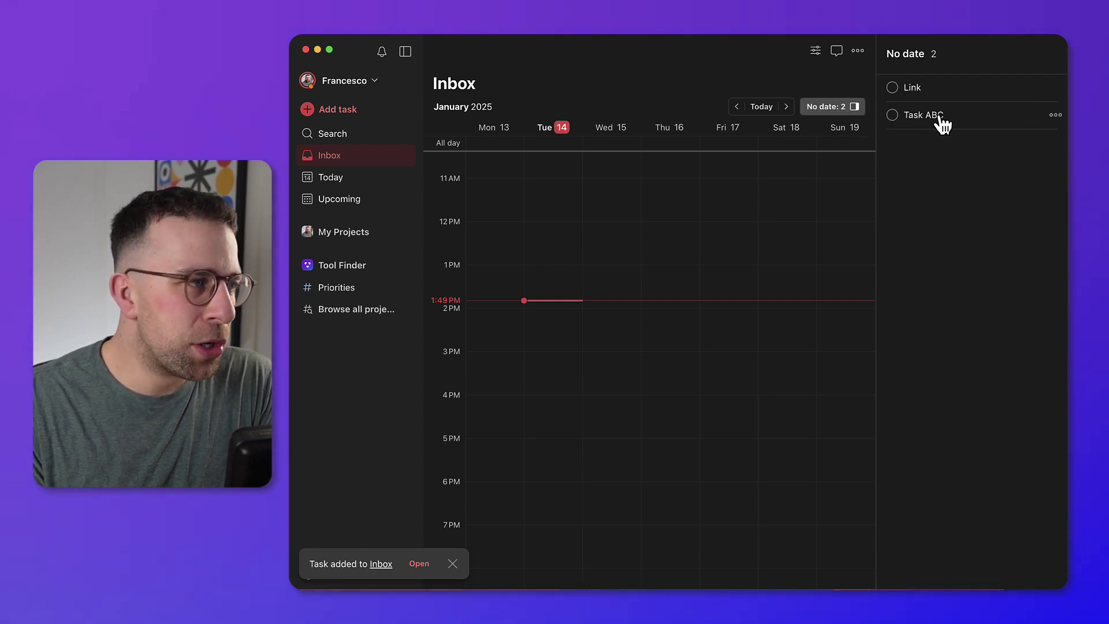
drag(941, 123, 557, 324)
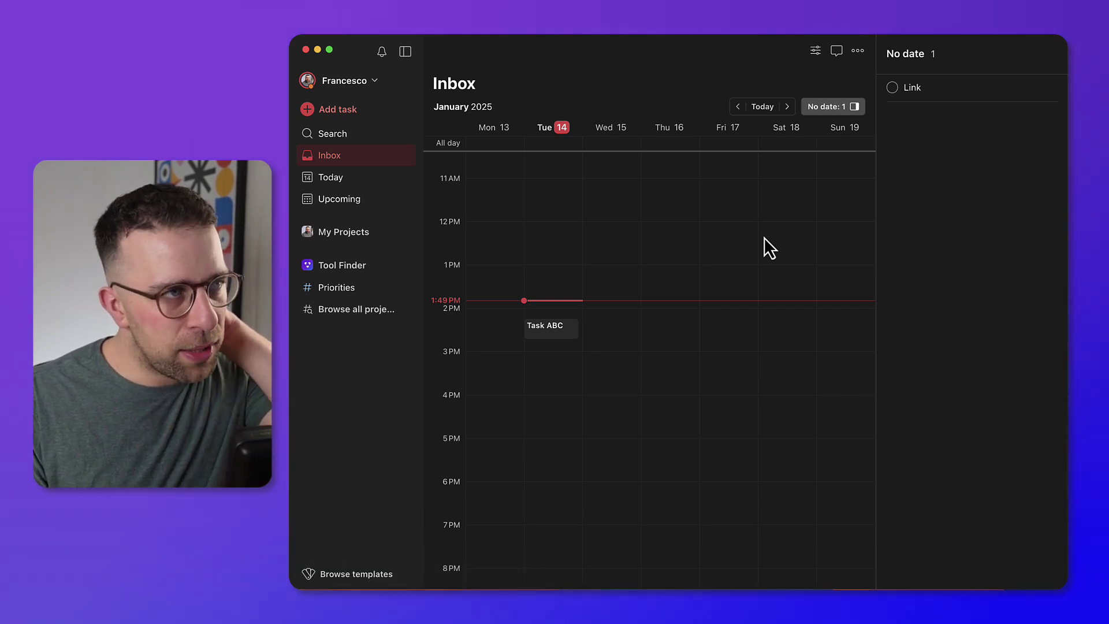
- Try the calendar's Month layout, return it to Week, and switch the Inbox back to the List layout
click(815, 52)
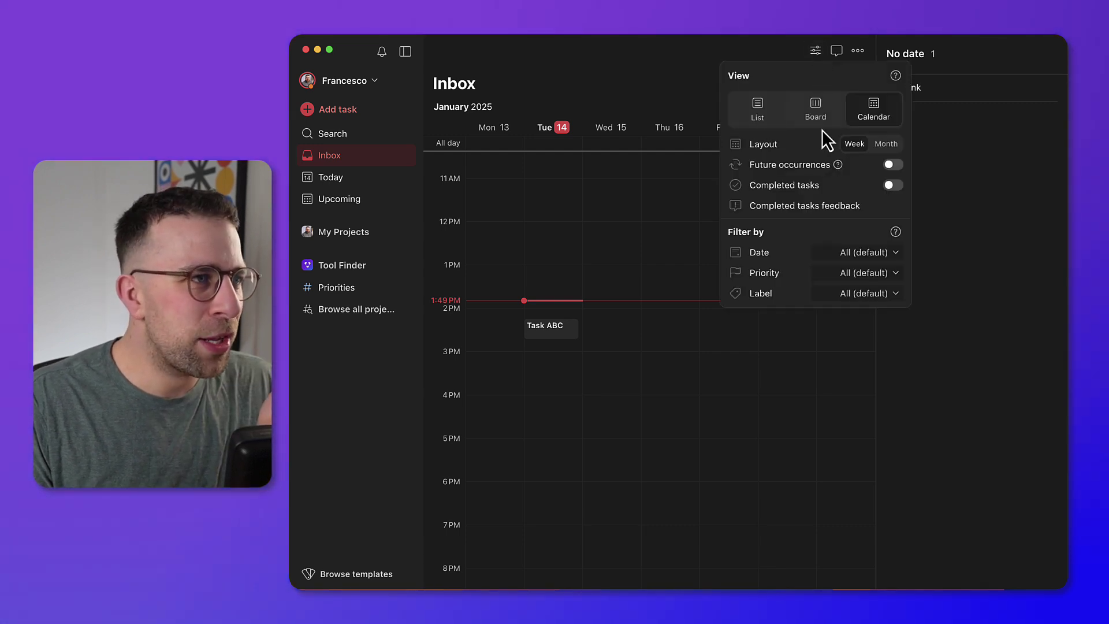
click(889, 145)
click(864, 146)
click(758, 108)
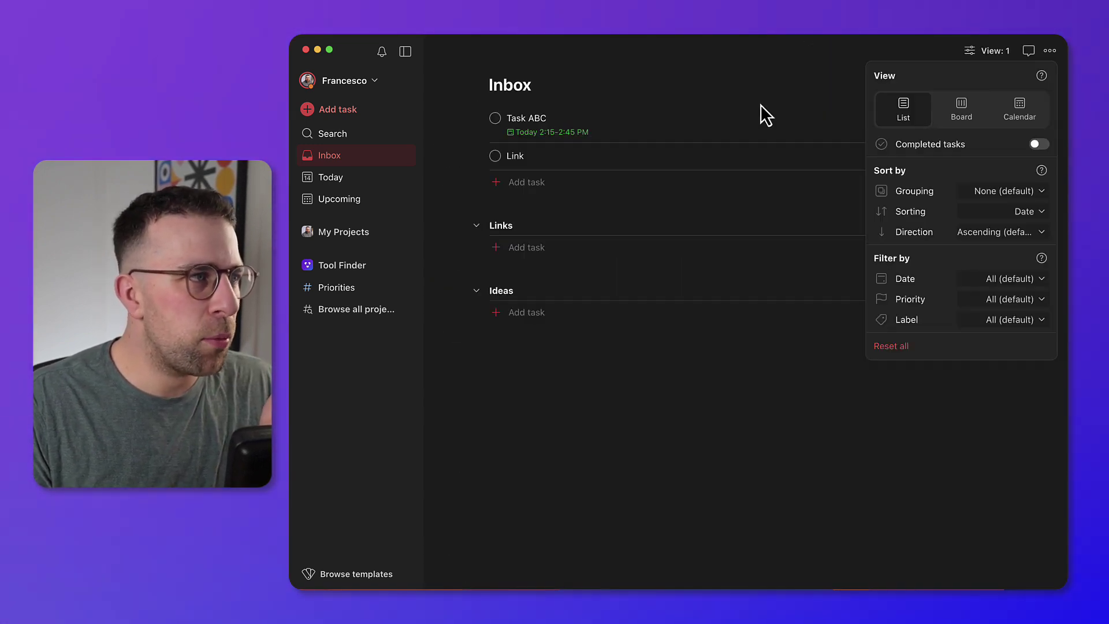
click(795, 91)
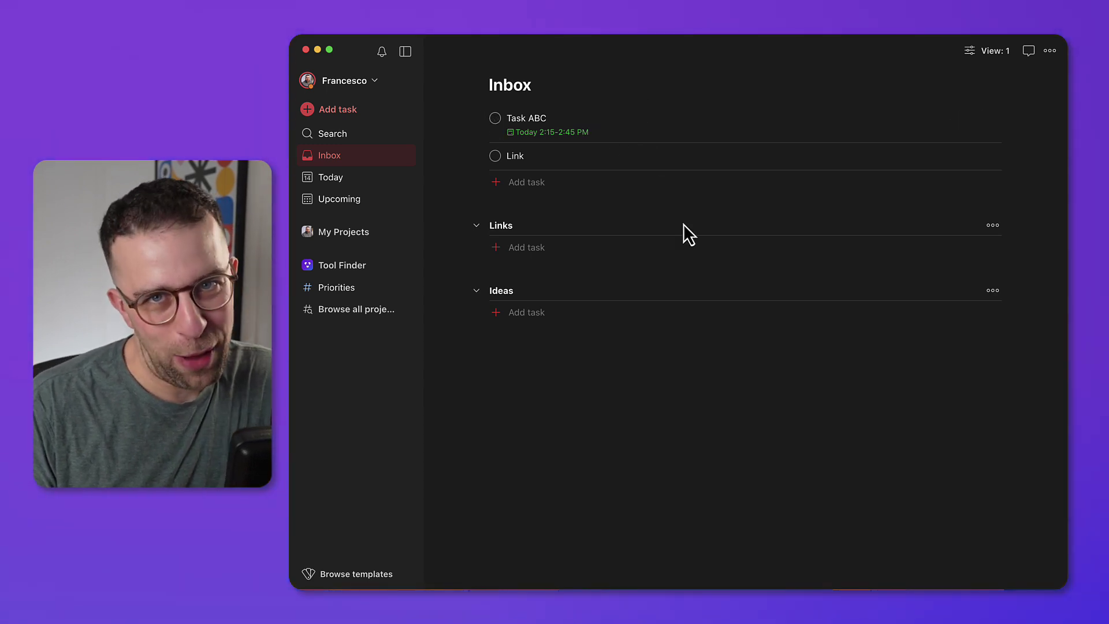
- Try to move the Link task into the Links section
drag(546, 170, 547, 227)
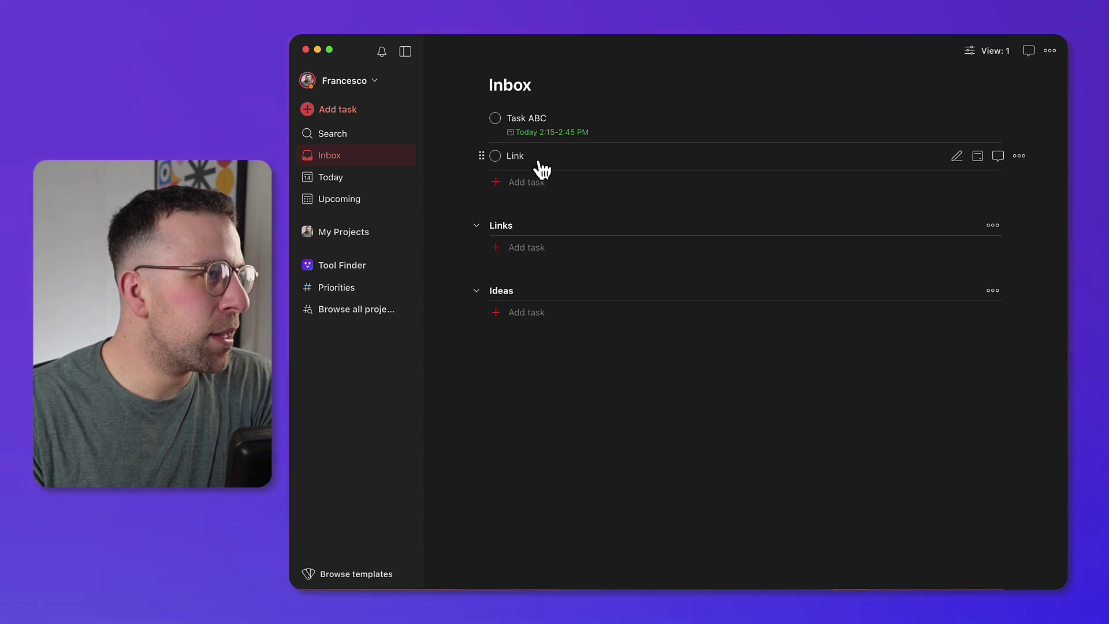
drag(540, 166, 572, 228)
drag(551, 161, 495, 216)
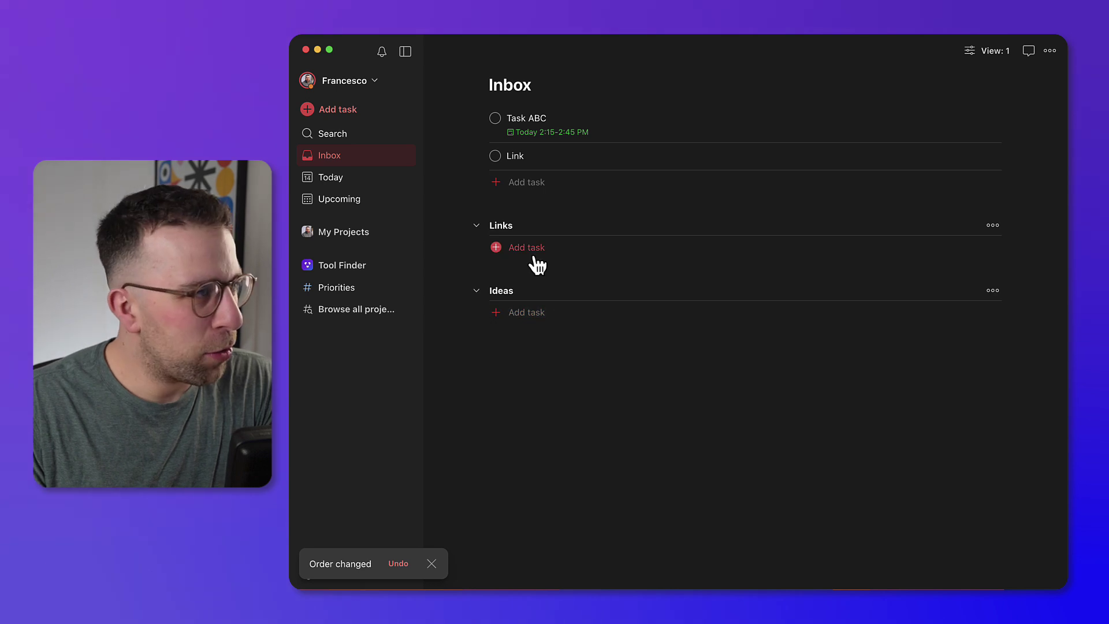
- Open the Today view and change the app theme to Todoist in the settings
click(356, 181)
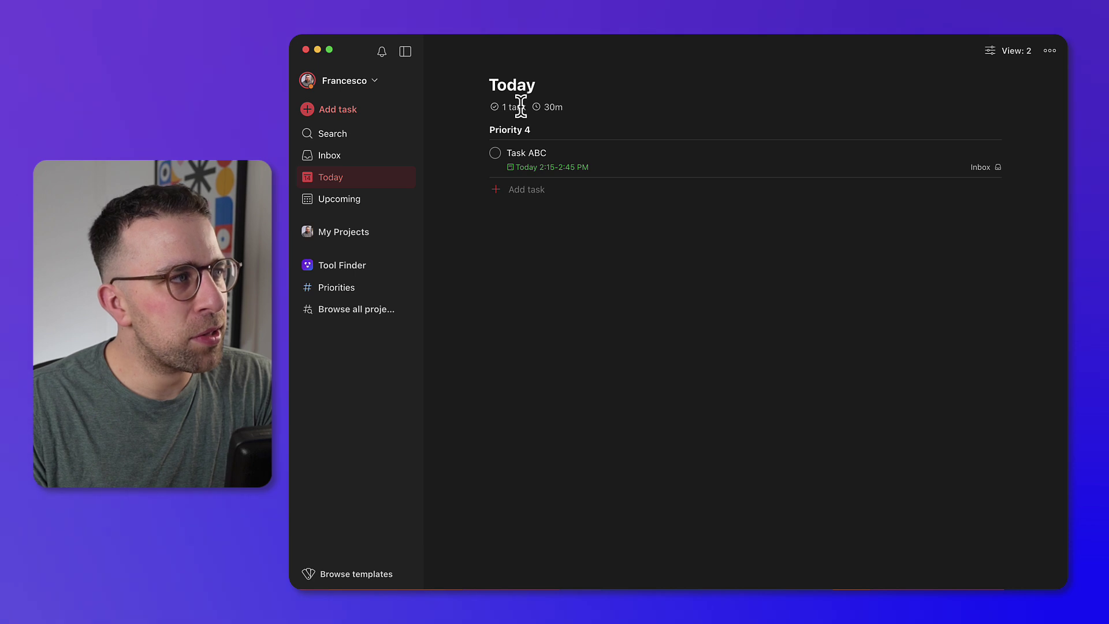
click(378, 80)
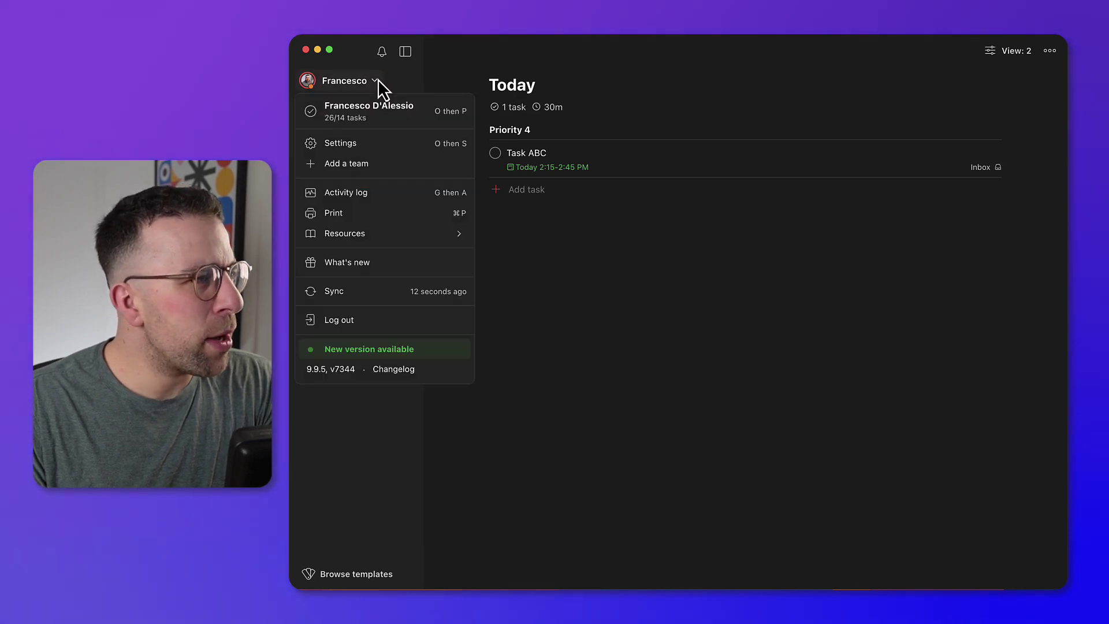
click(387, 144)
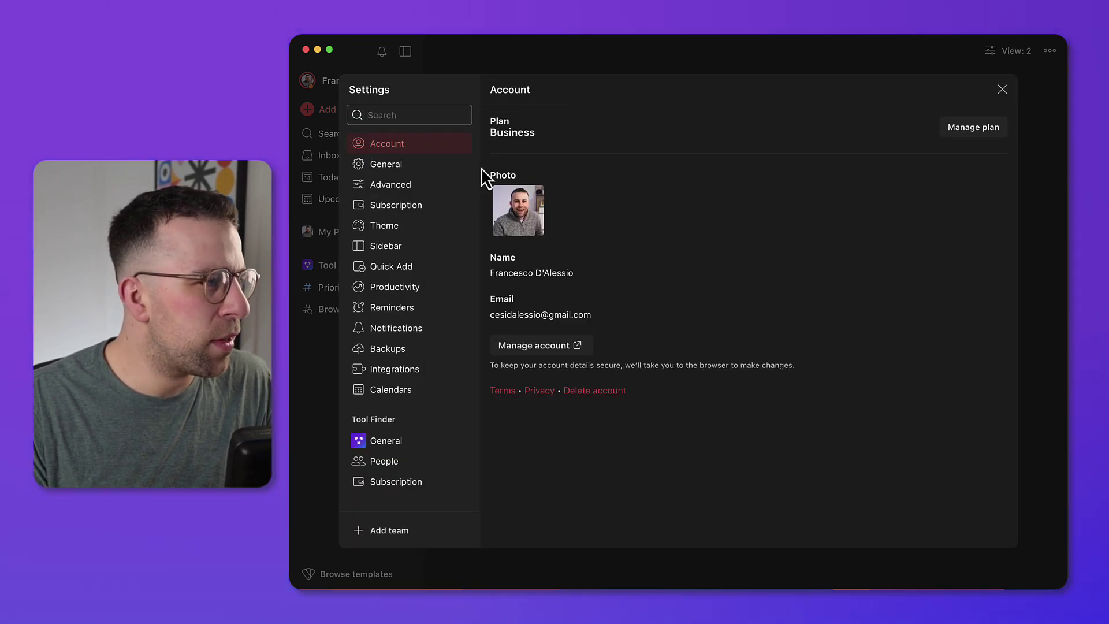
click(393, 165)
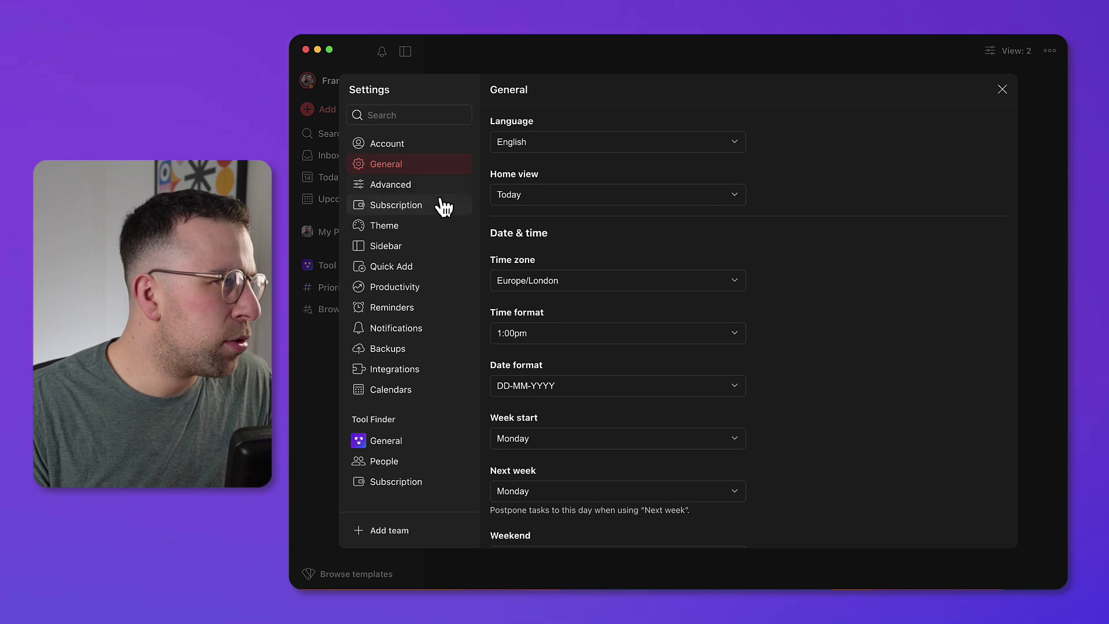
click(430, 231)
click(575, 248)
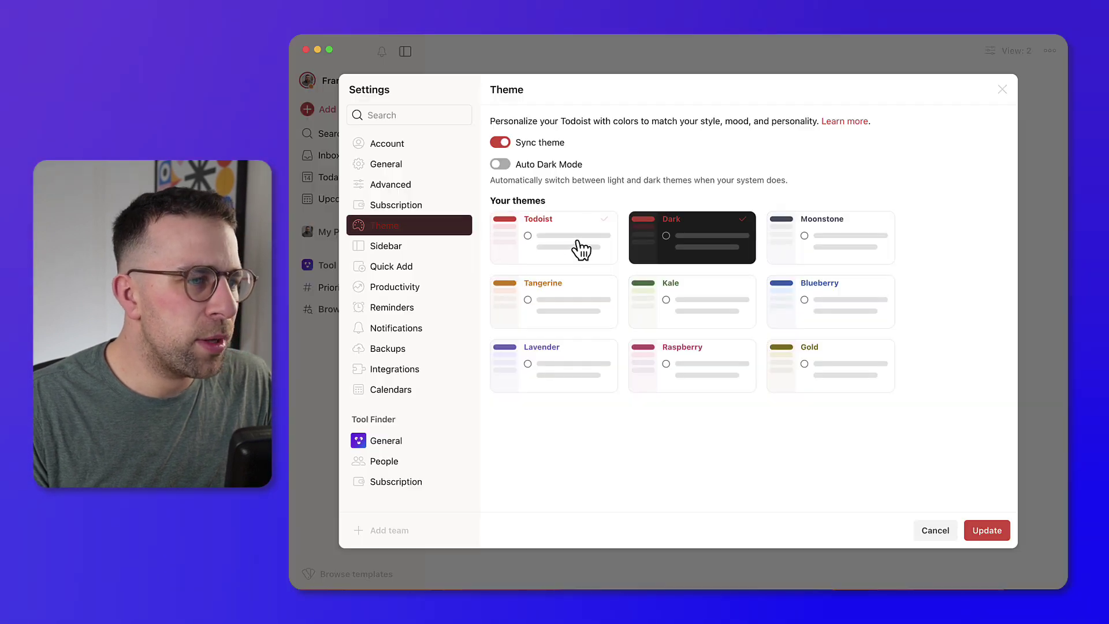
click(987, 529)
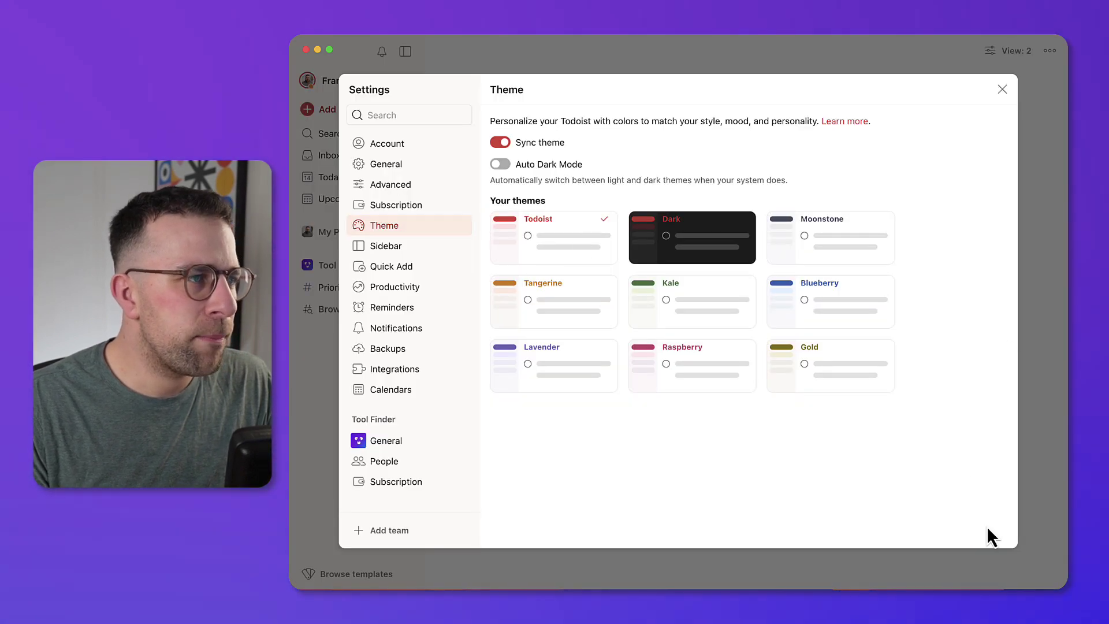
click(1002, 93)
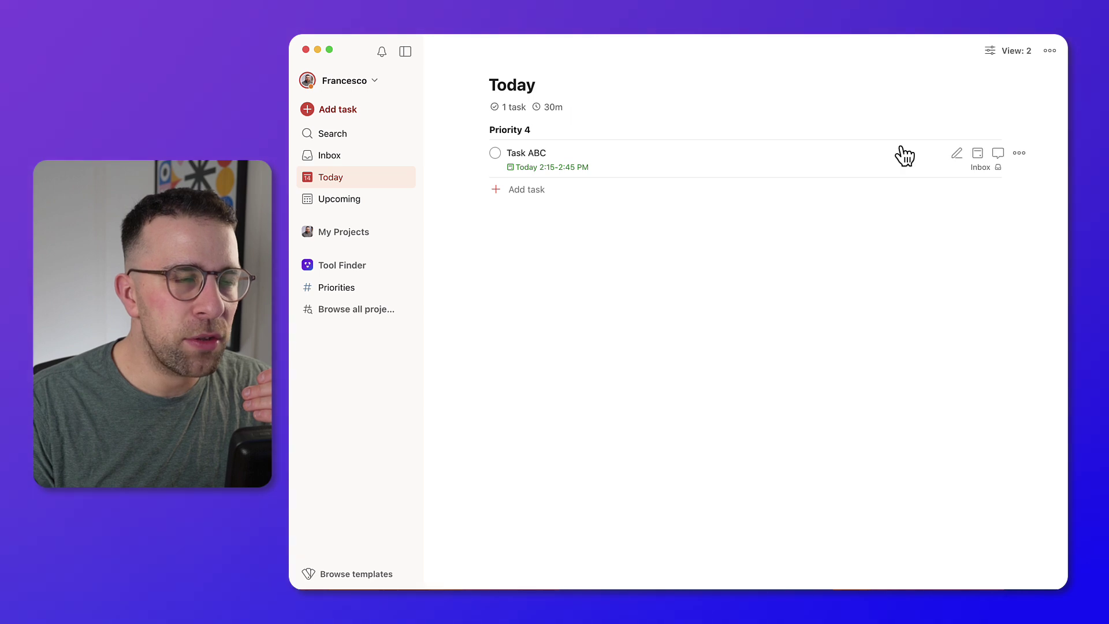
- Group the tasks in the Today view by Project
click(1002, 56)
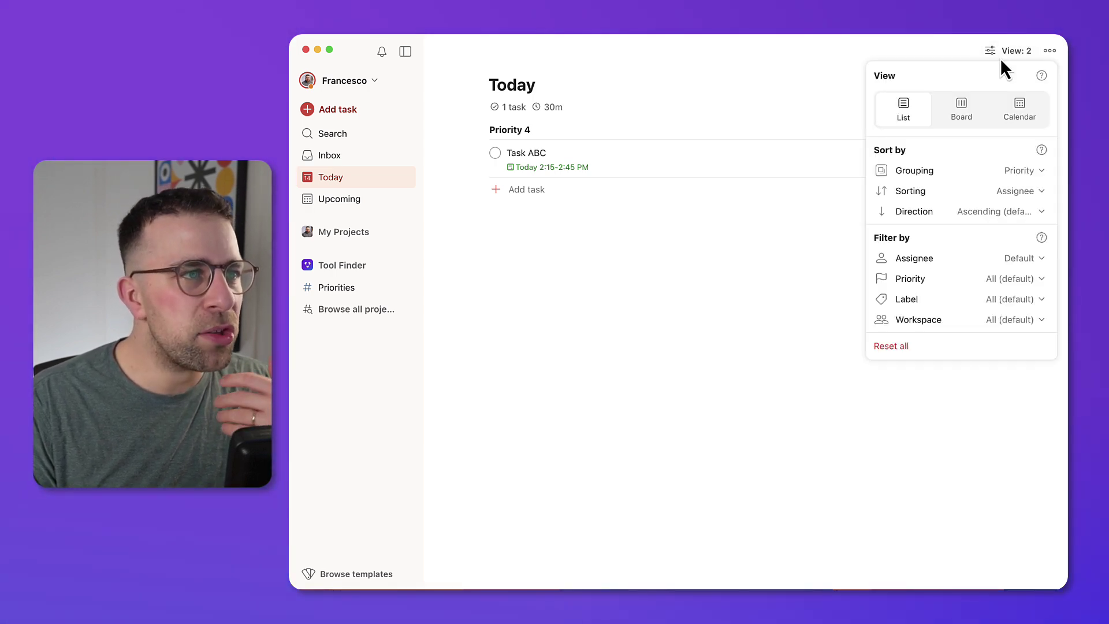
click(960, 171)
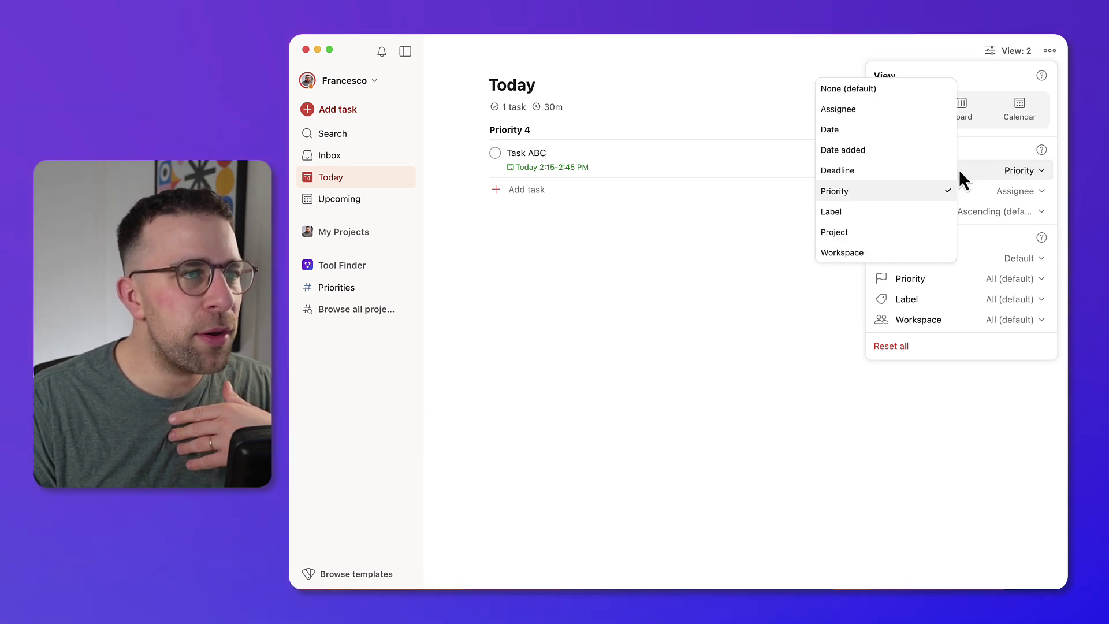
click(917, 233)
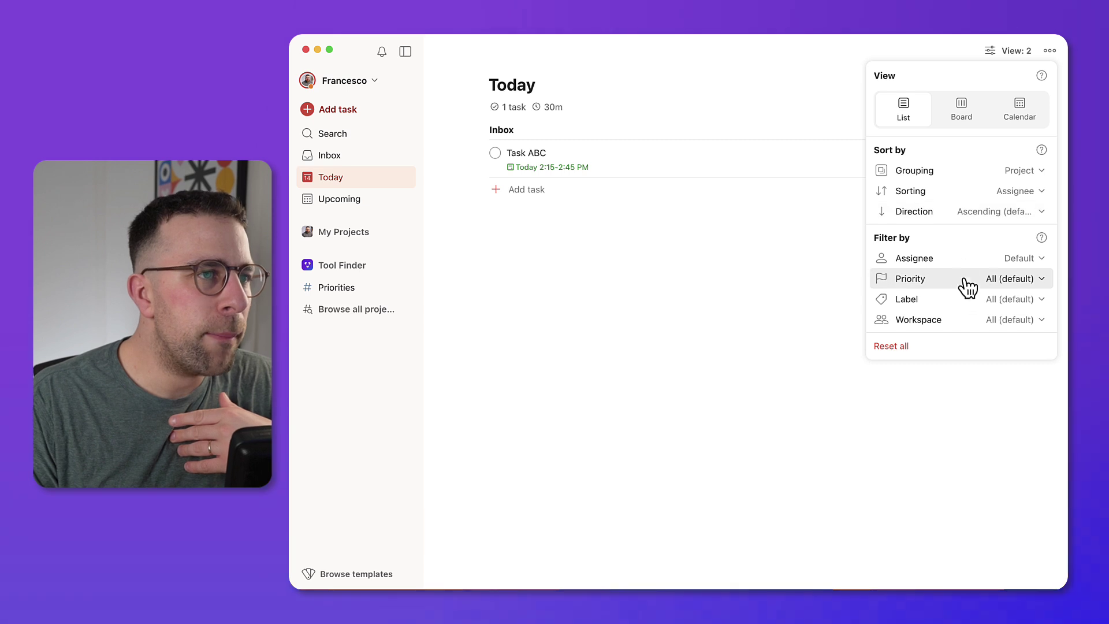
- Try the Board layout for the Today view, and switch it to the Calendar layout
click(964, 119)
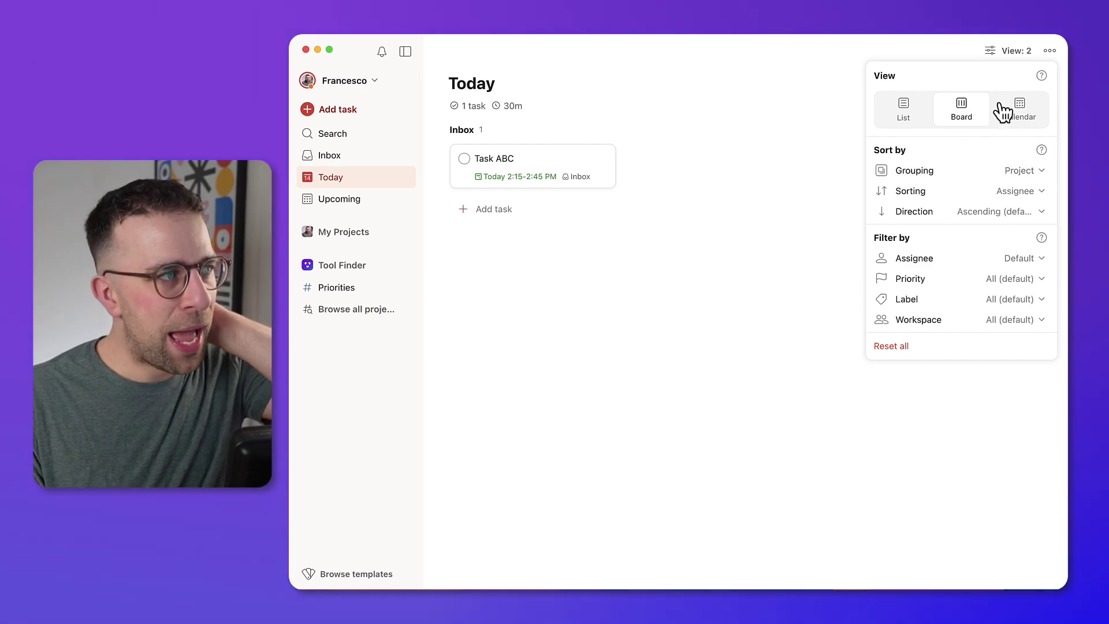
click(1017, 111)
click(918, 295)
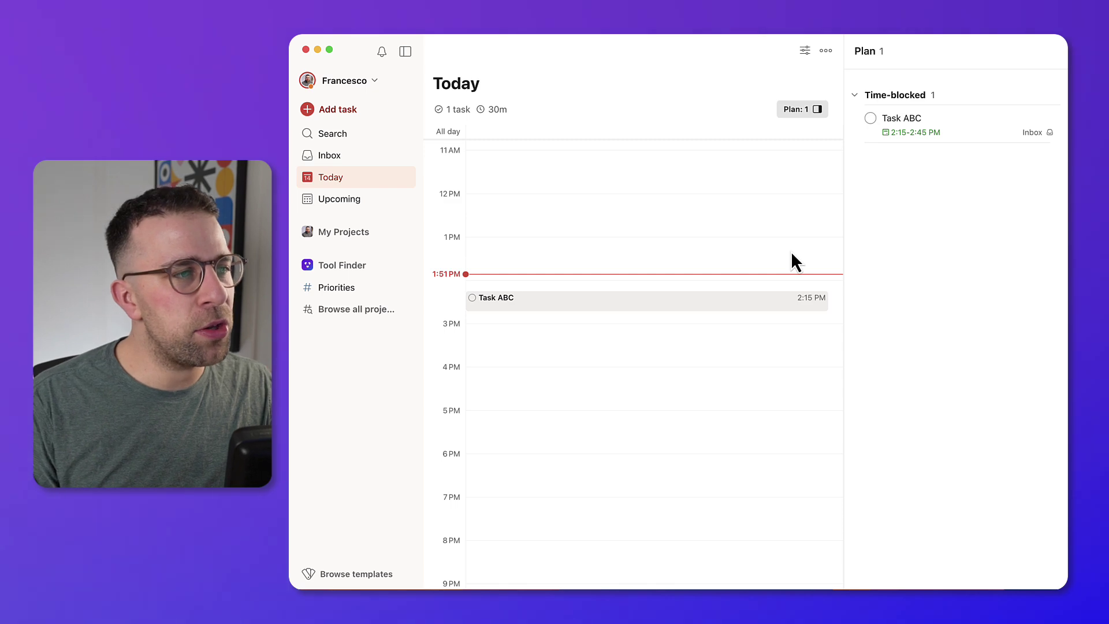
- Extend Task ABC to 2:15-3:45 PM in the Today calendar, and briefly hide the Plan panel before showing it again
mouse_move(740, 302)
drag(740, 302, 741, 353)
click(820, 111)
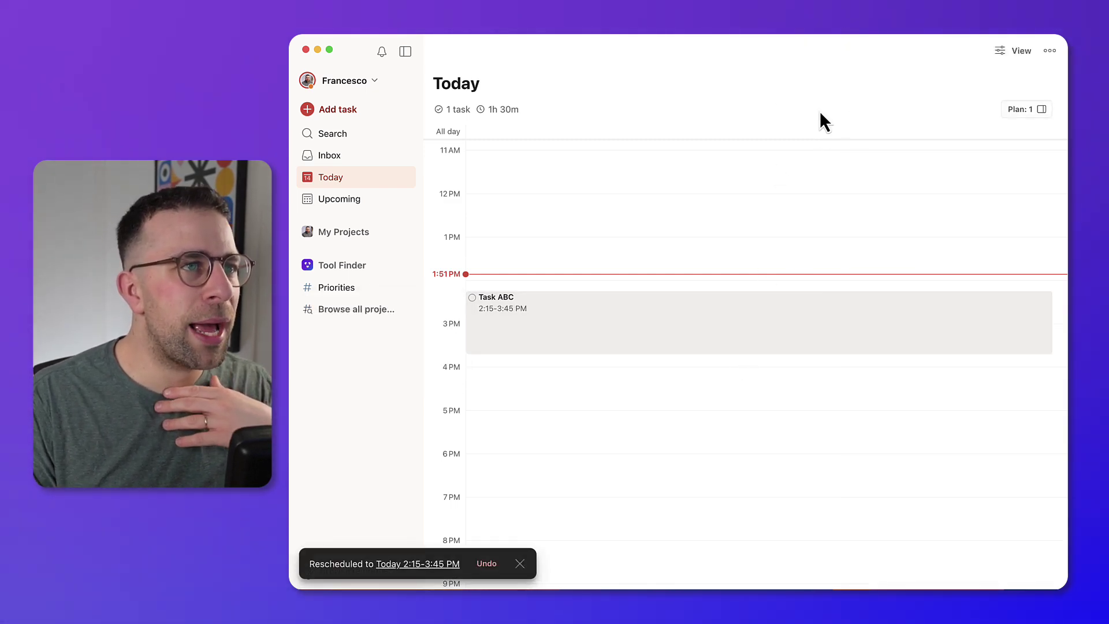
click(1018, 115)
click(805, 50)
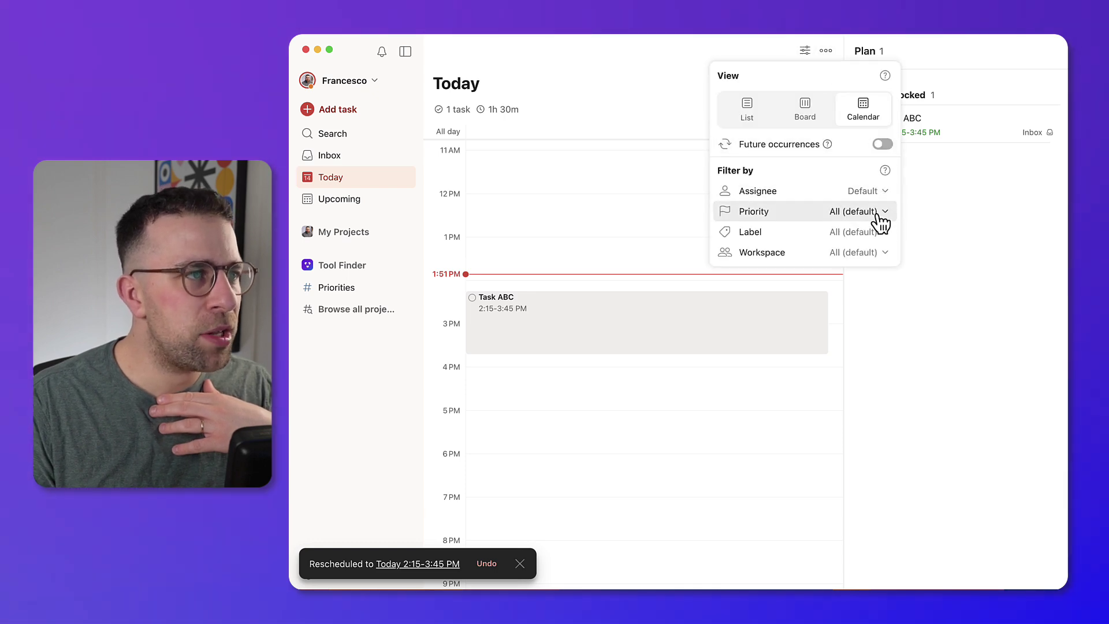
click(947, 200)
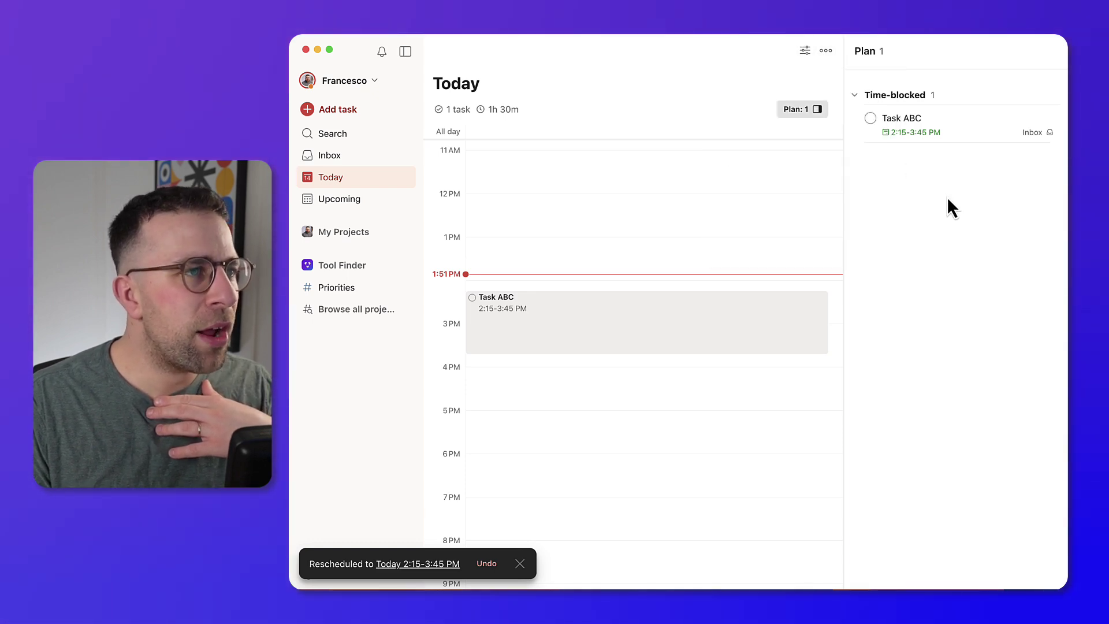
- Set Task ABC to Priority 2, and start a new task block from 4 to 6:30 PM in the calendar before cancelling it
right_click(765, 318)
click(917, 331)
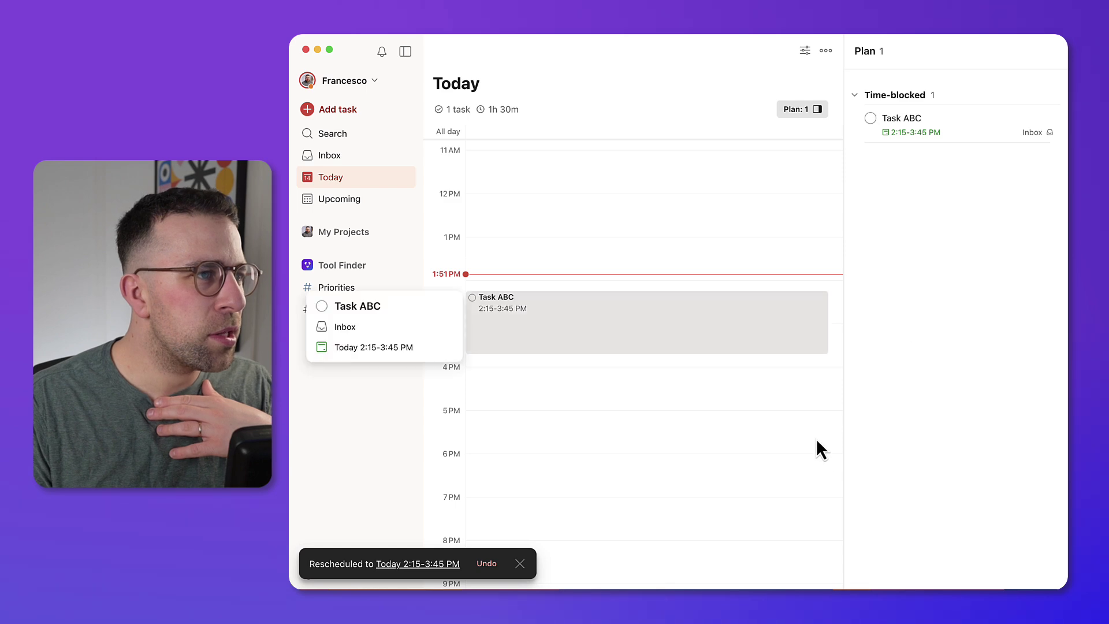
right_click(762, 327)
click(723, 119)
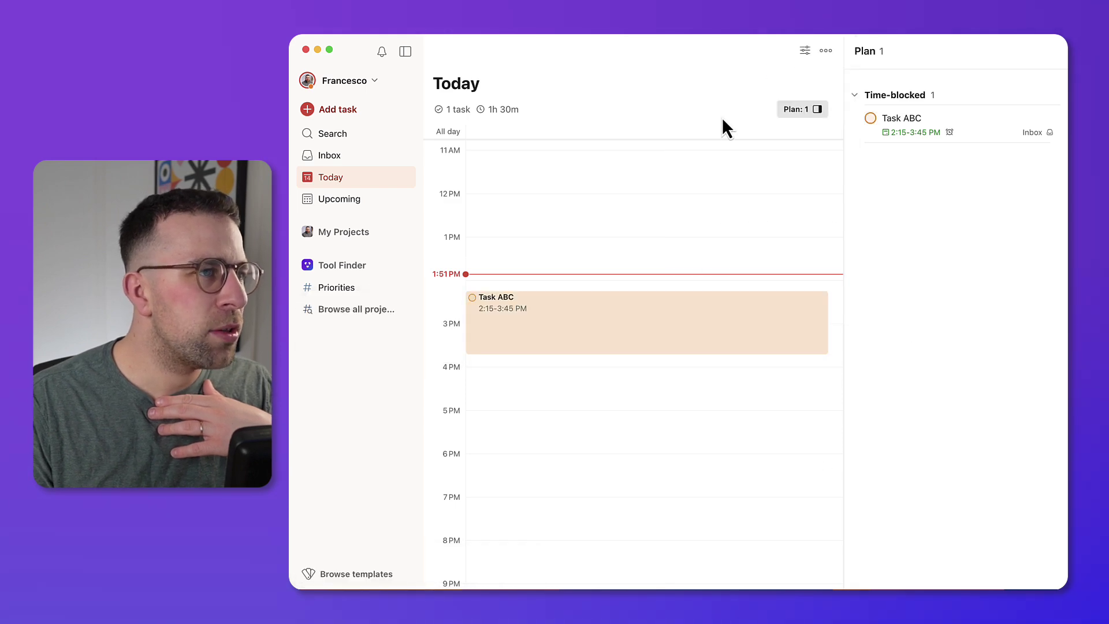
drag(746, 368, 744, 472)
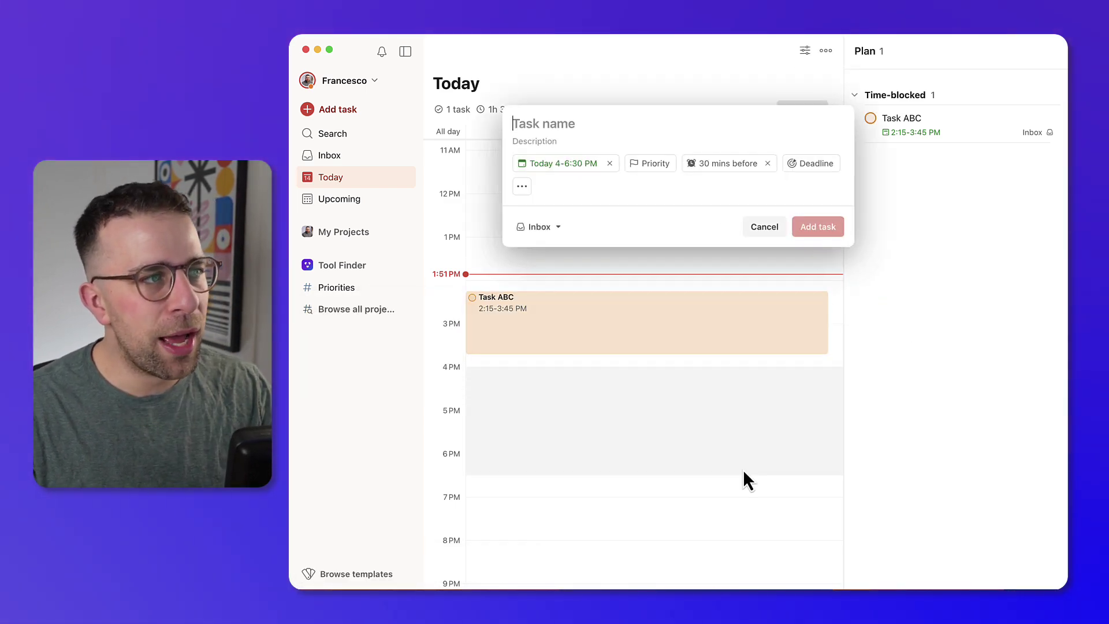
click(762, 227)
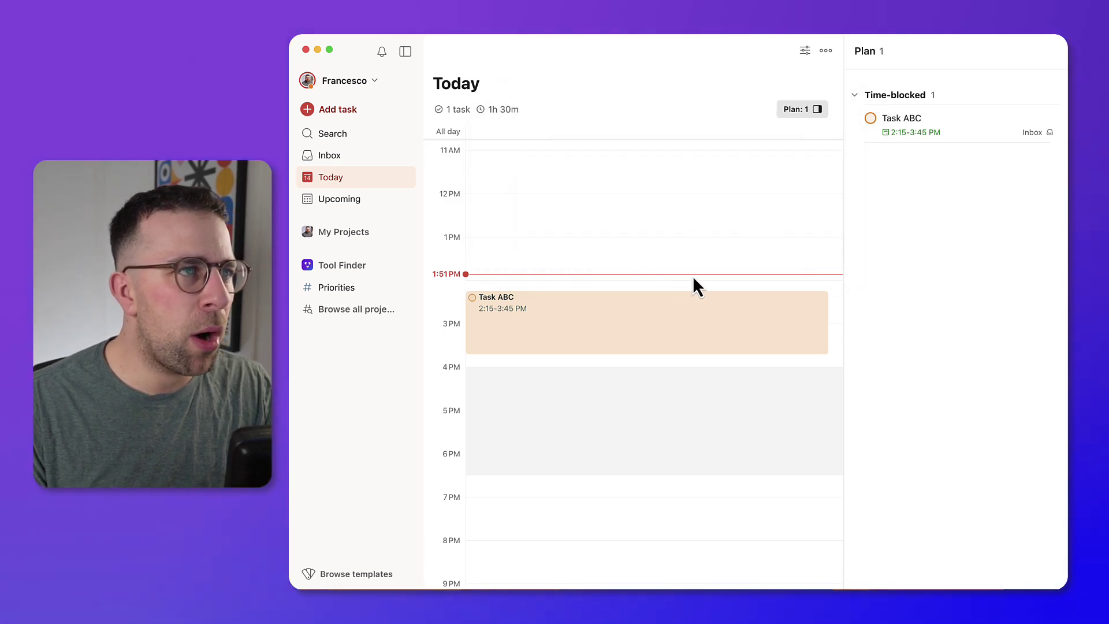
- Switch the Today view back to the List layout and group its tasks by Priority
click(806, 51)
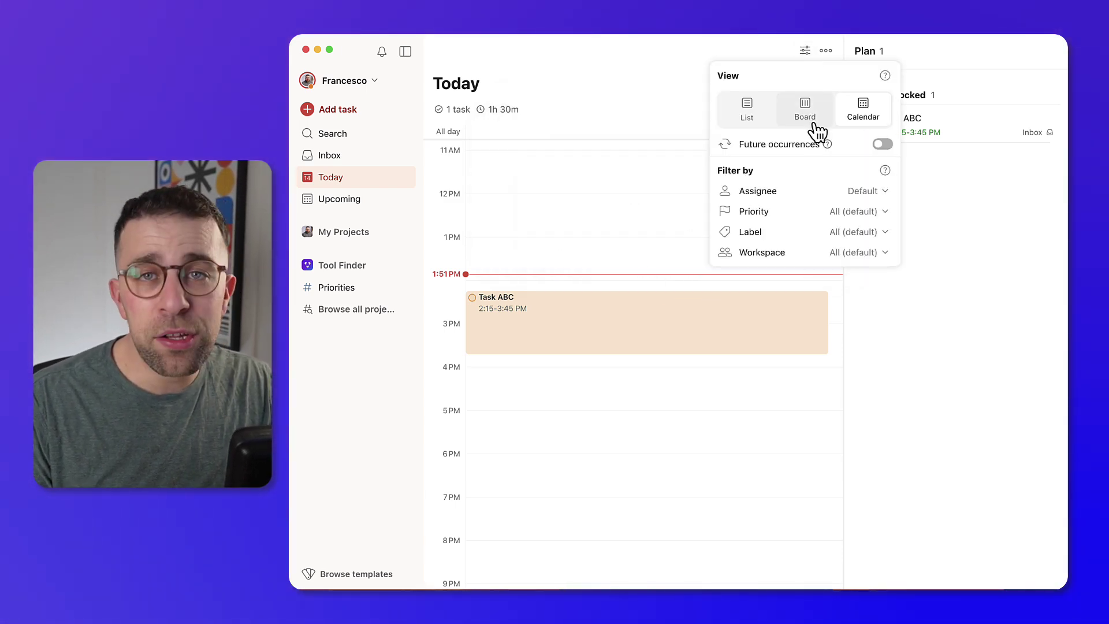
click(758, 115)
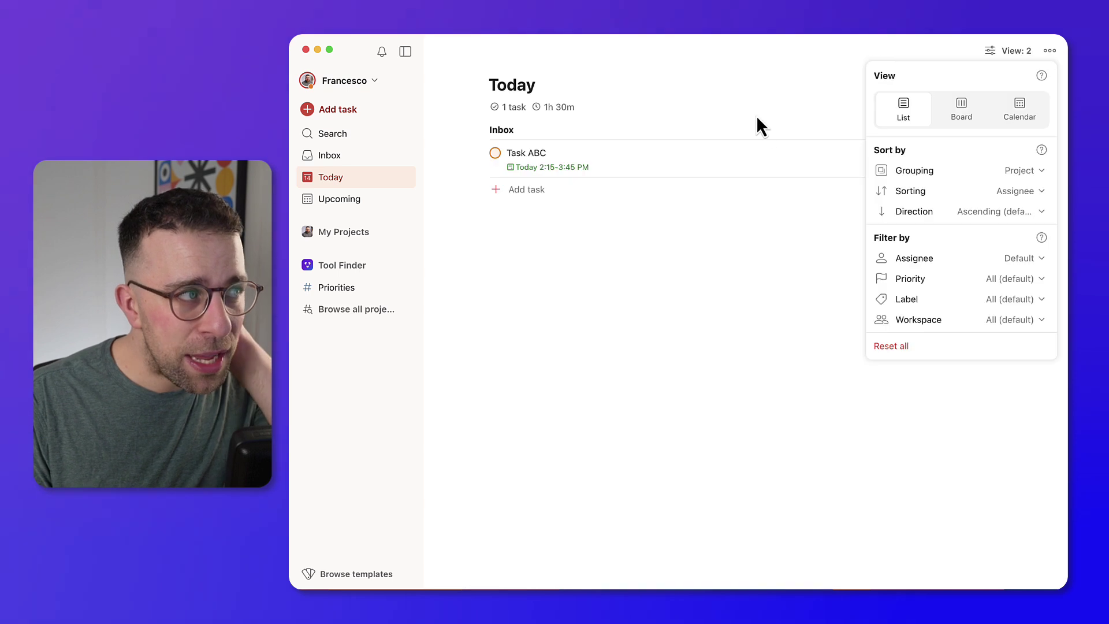
click(767, 211)
click(1008, 52)
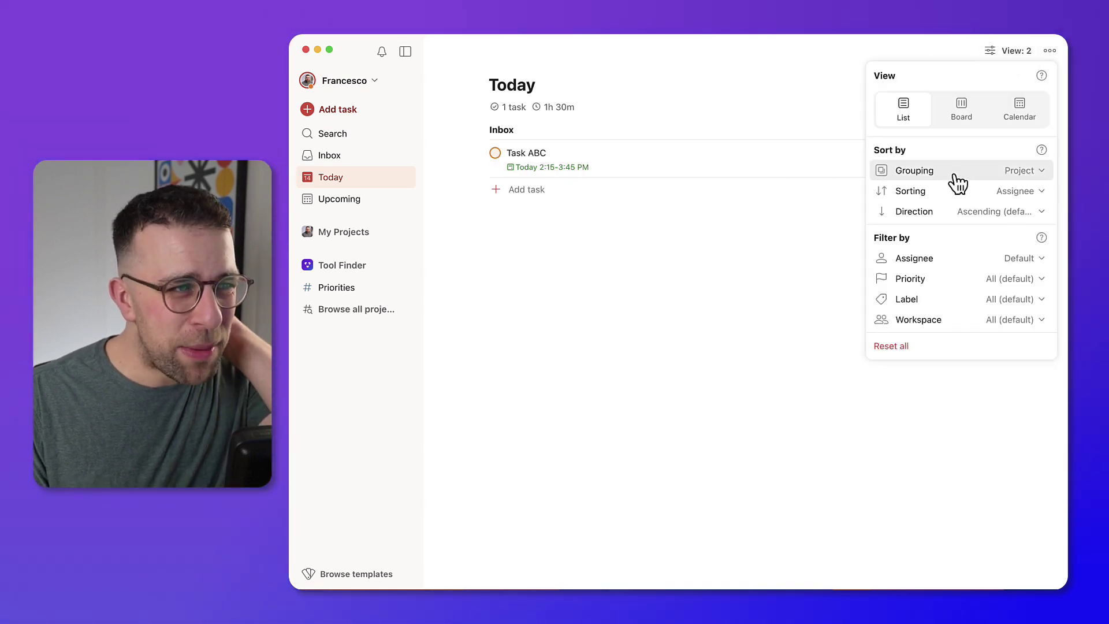
click(958, 171)
click(896, 204)
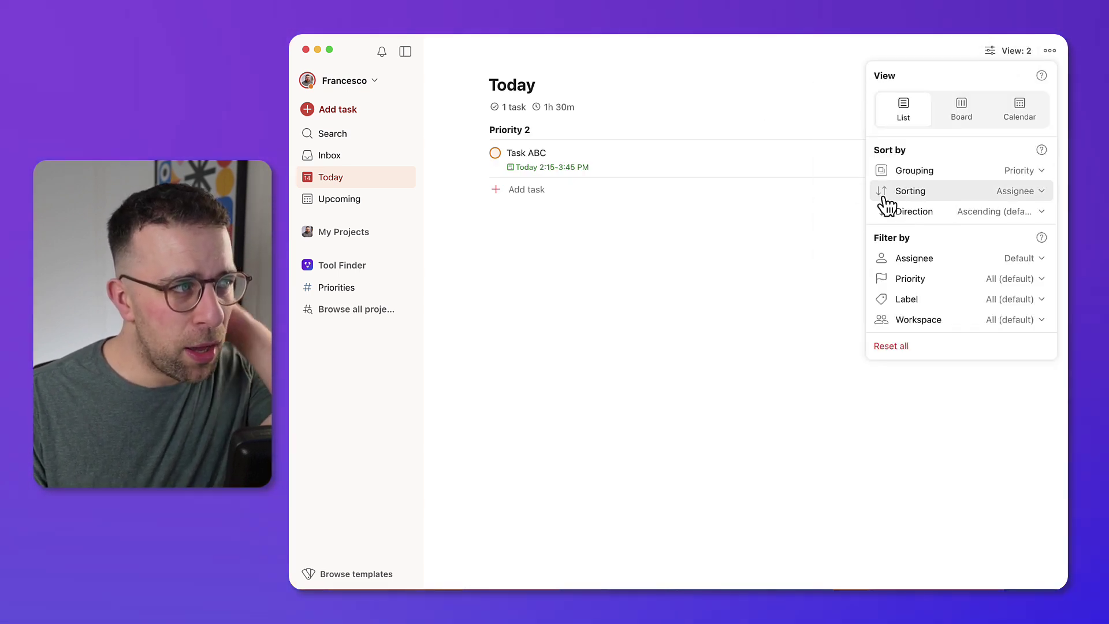
click(778, 243)
- Add a task named Write Book with priority P1, dated Today, to the Inbox from the Today list
click(534, 190)
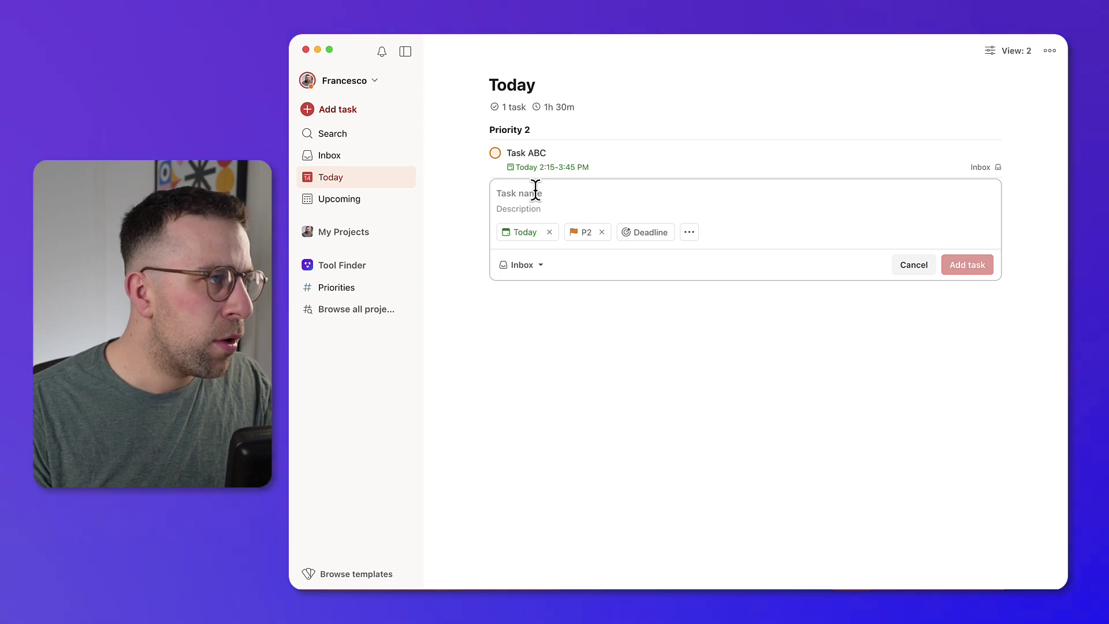
text(Write Book p1)
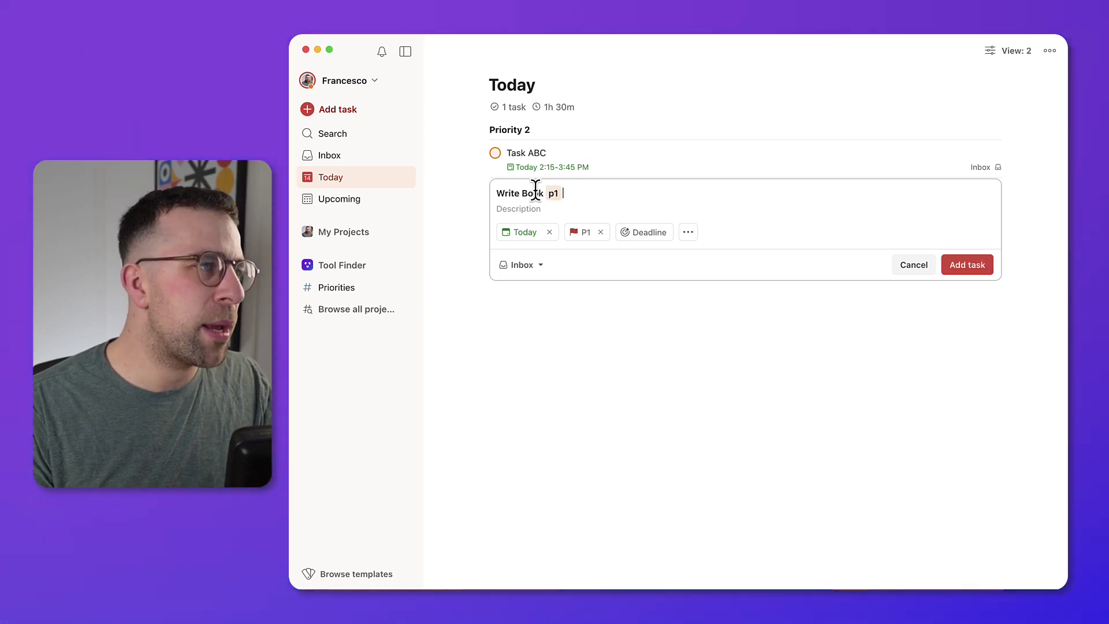
key(Return)
key(Escape)
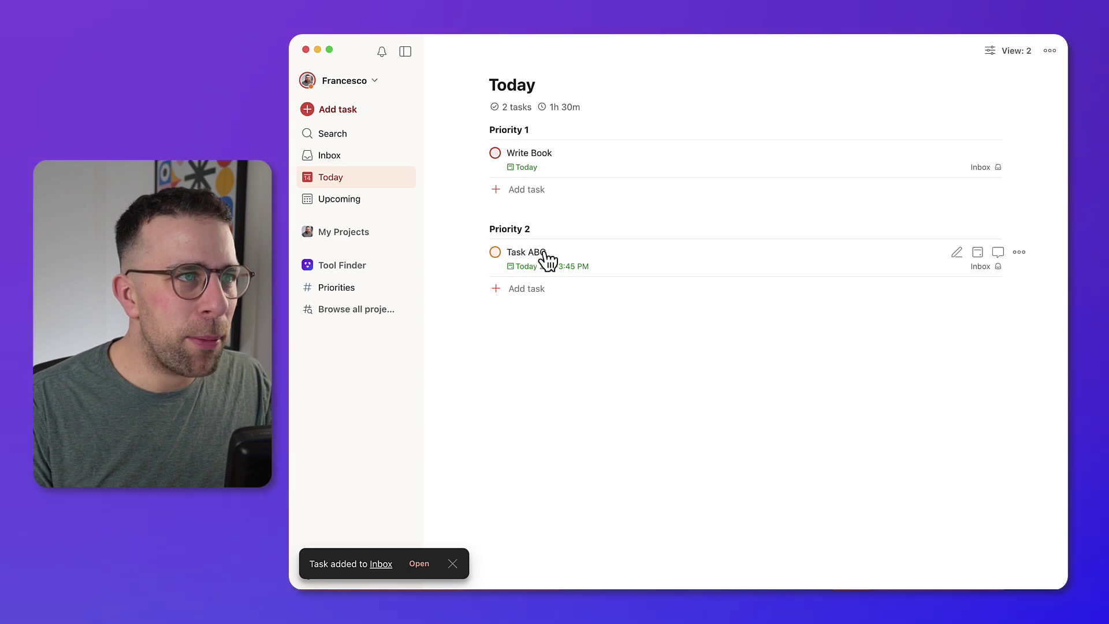
- Show the Today view in the Board layout and group the board by Project
click(1012, 51)
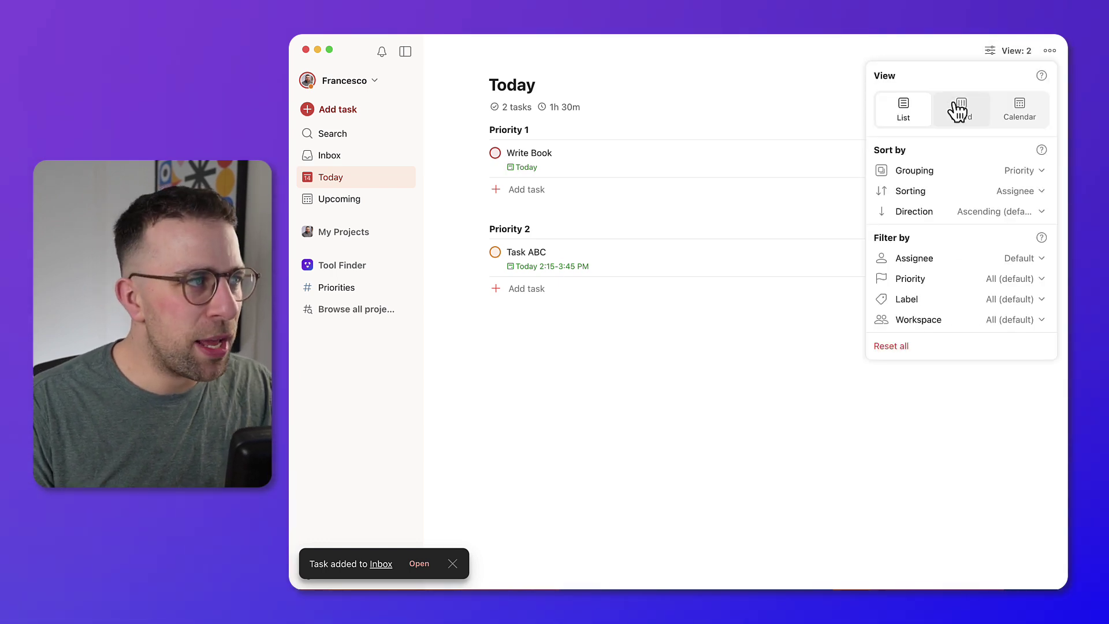
click(959, 109)
click(699, 264)
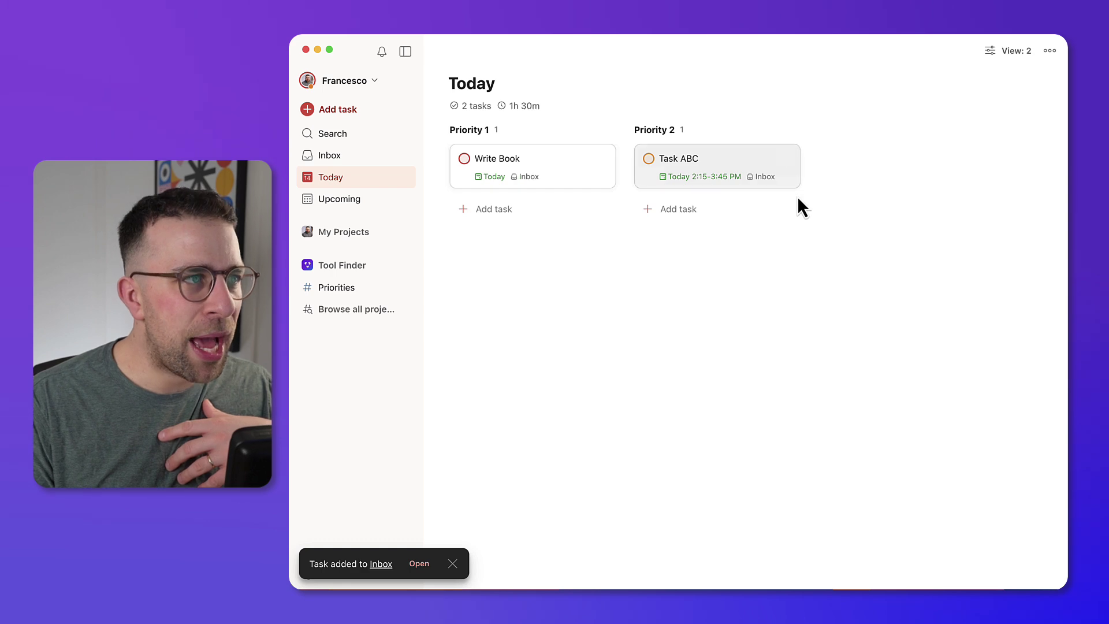
click(1011, 51)
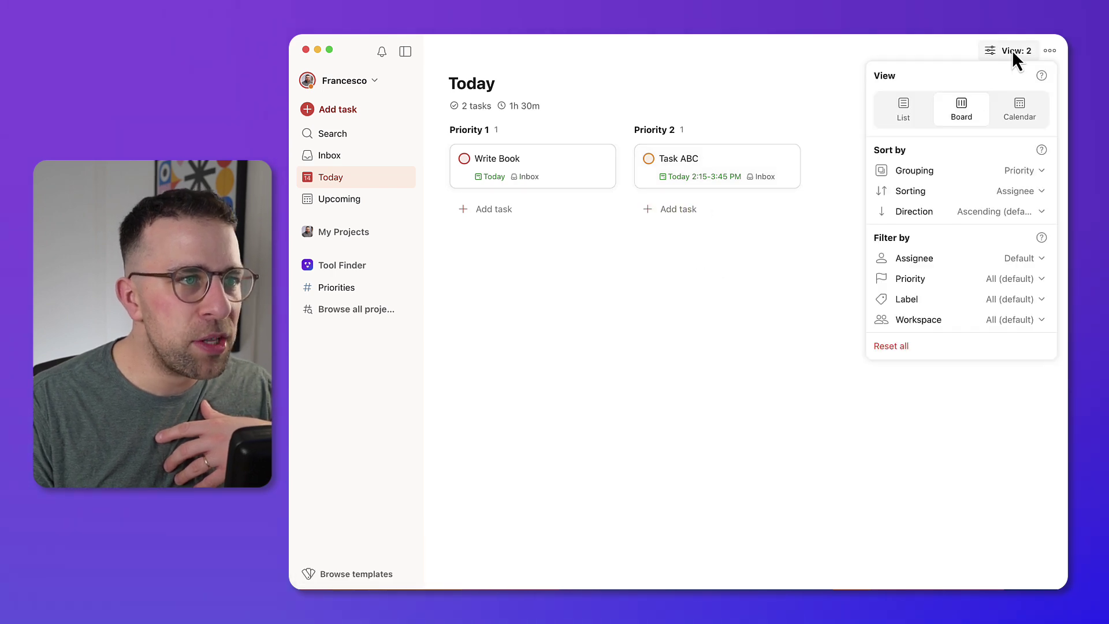
click(1004, 179)
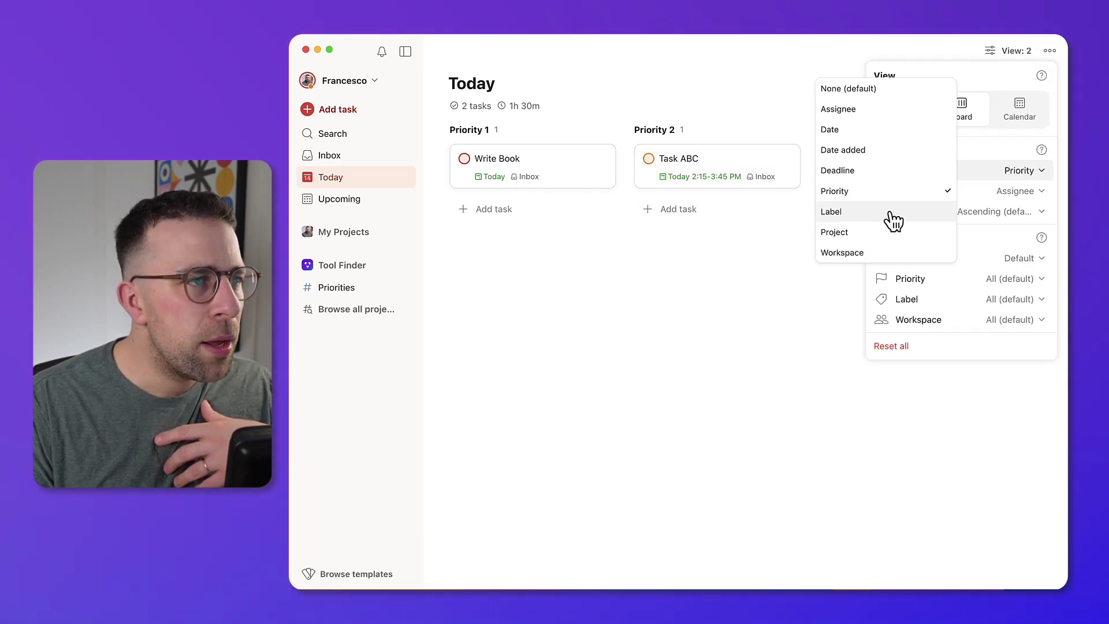
click(876, 231)
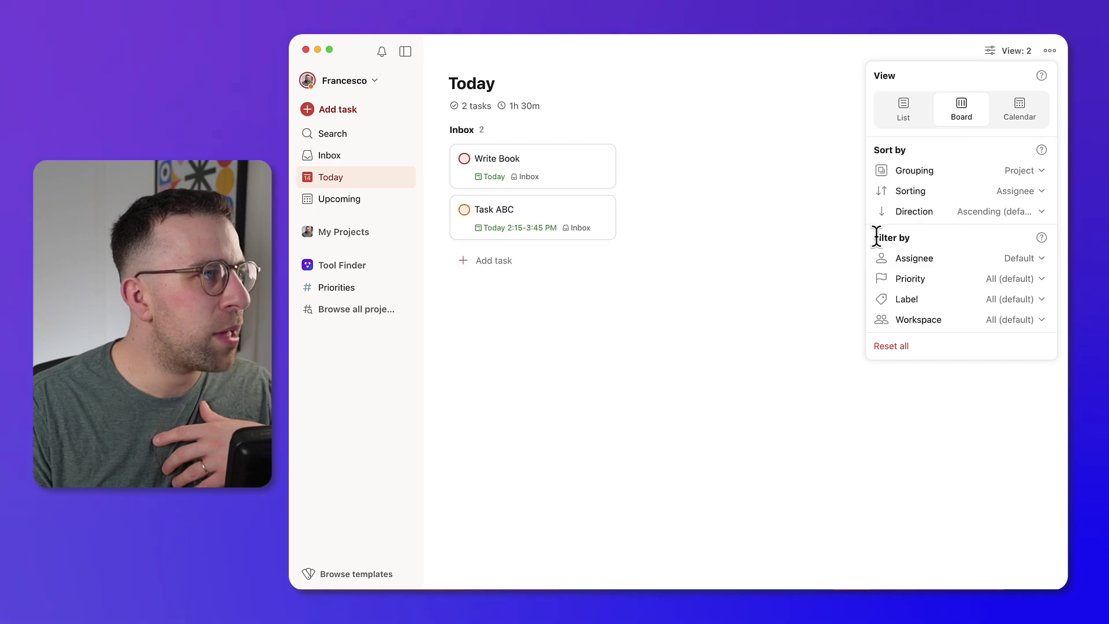
click(710, 261)
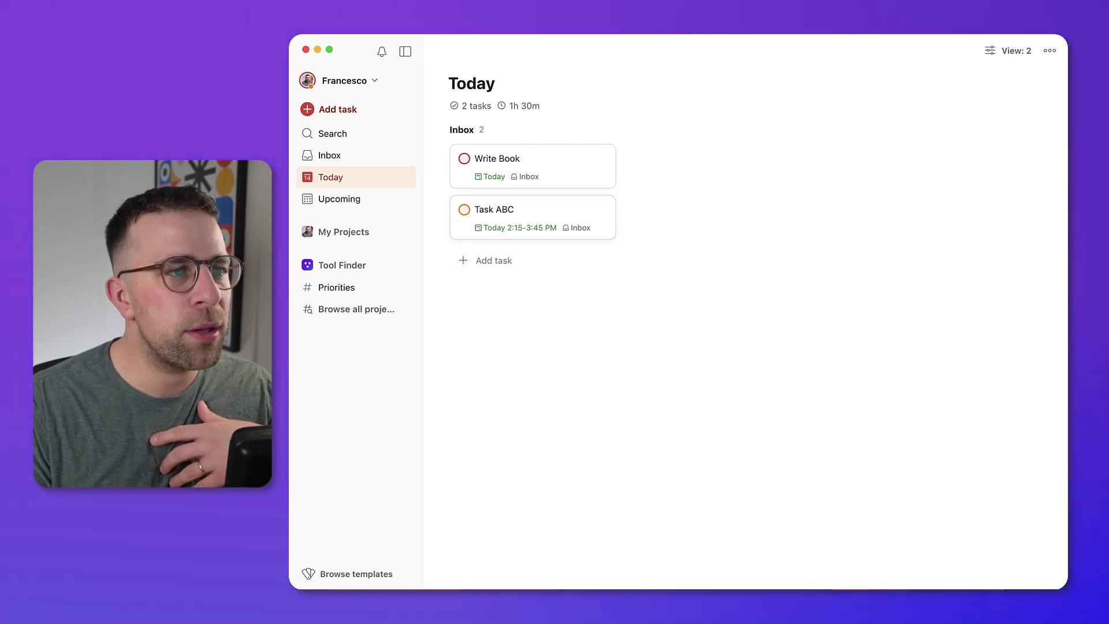
- Sort the Today board by Deadline, and change the sorting to Priority
click(1017, 50)
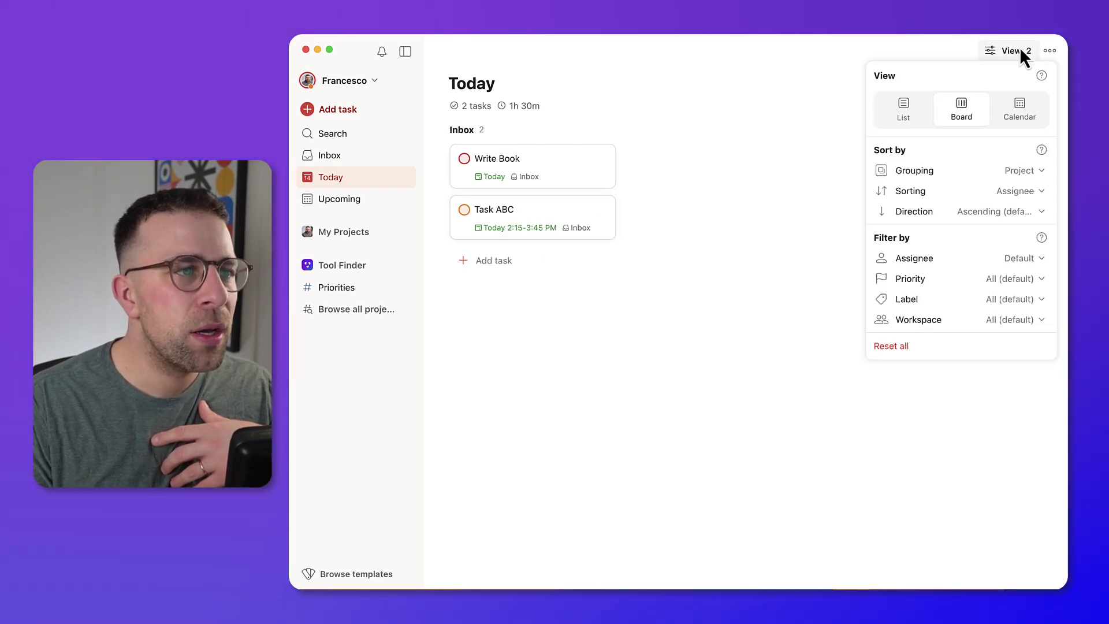
click(987, 192)
click(869, 191)
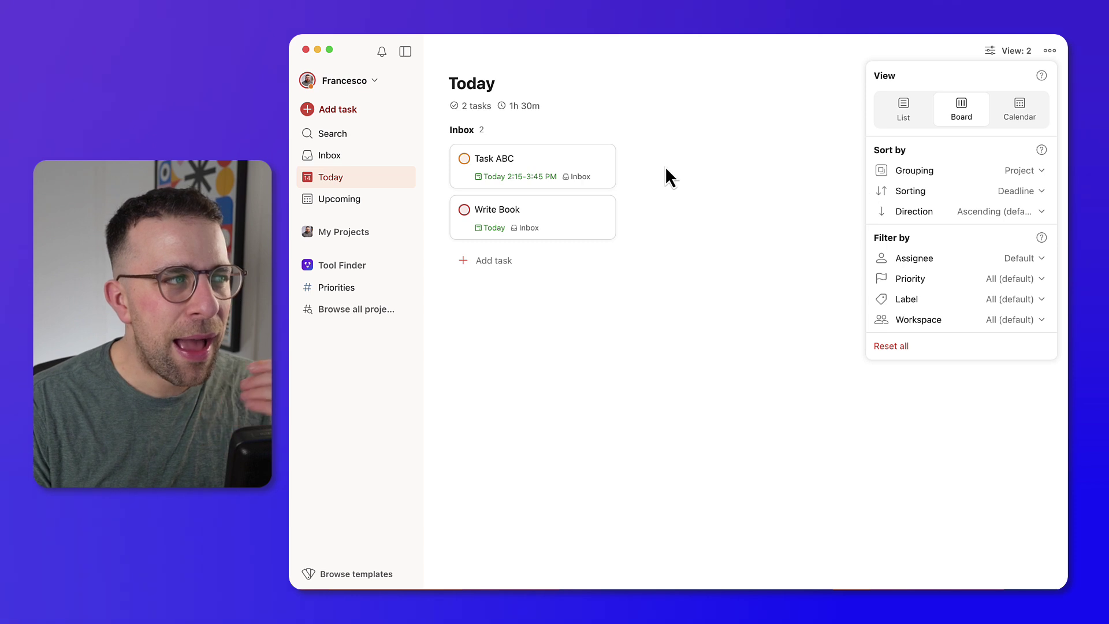
click(964, 194)
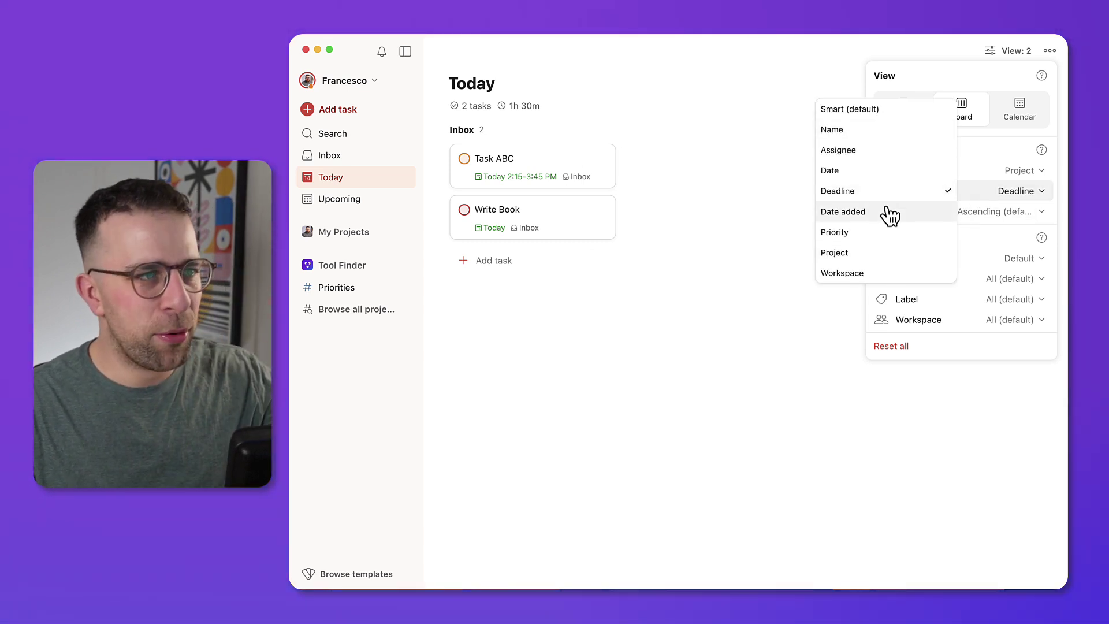
click(892, 239)
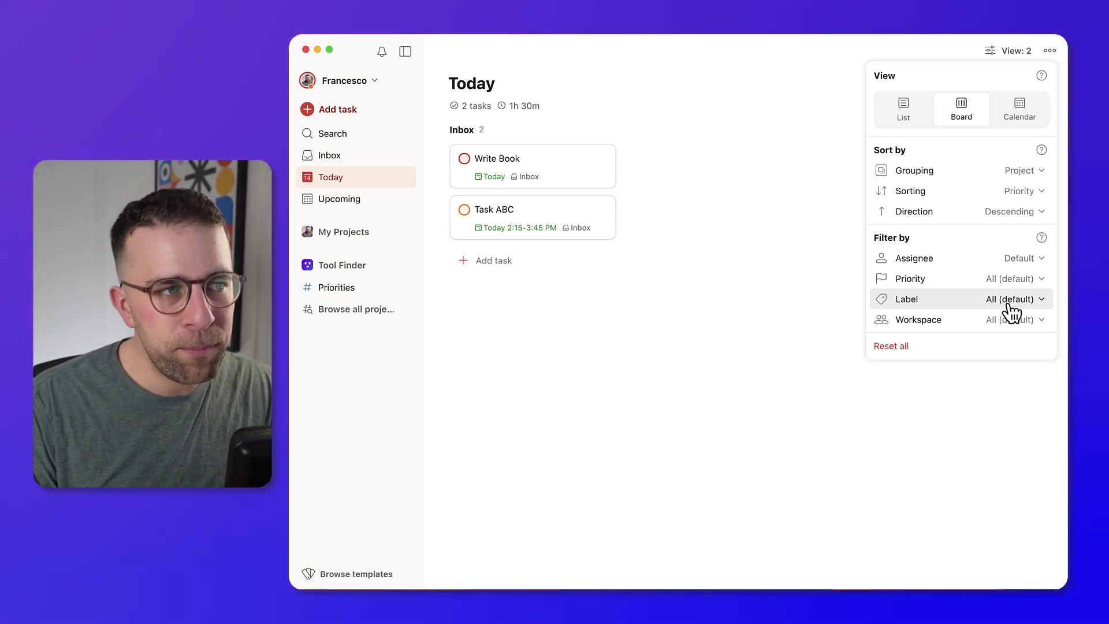
- Filter the Today board to P1 tasks only, and reset the priority filter to All
click(1015, 281)
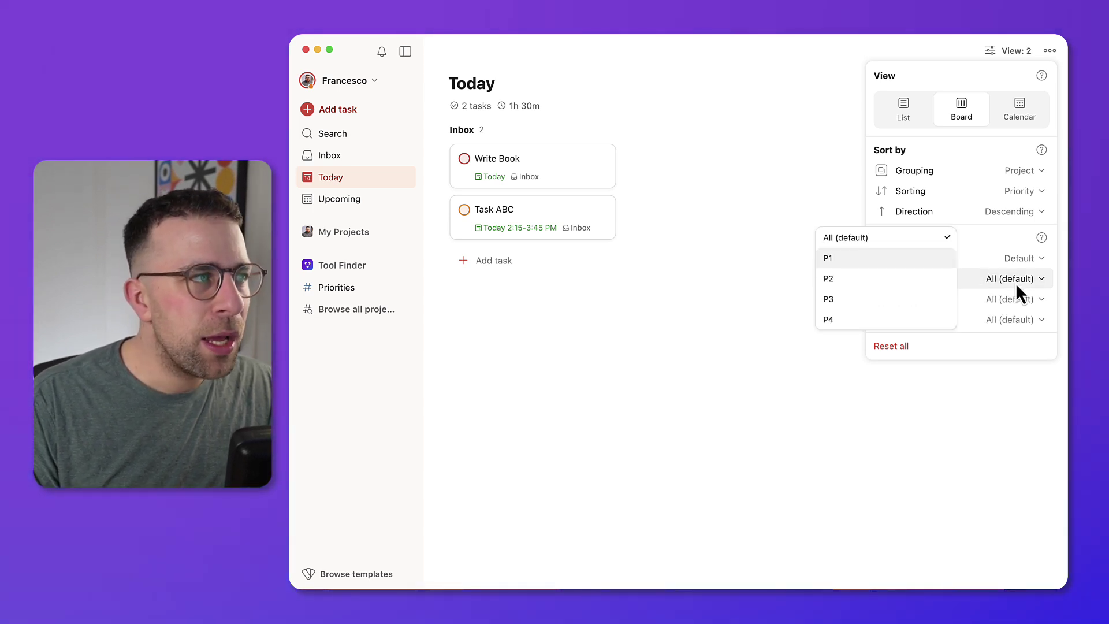
click(899, 270)
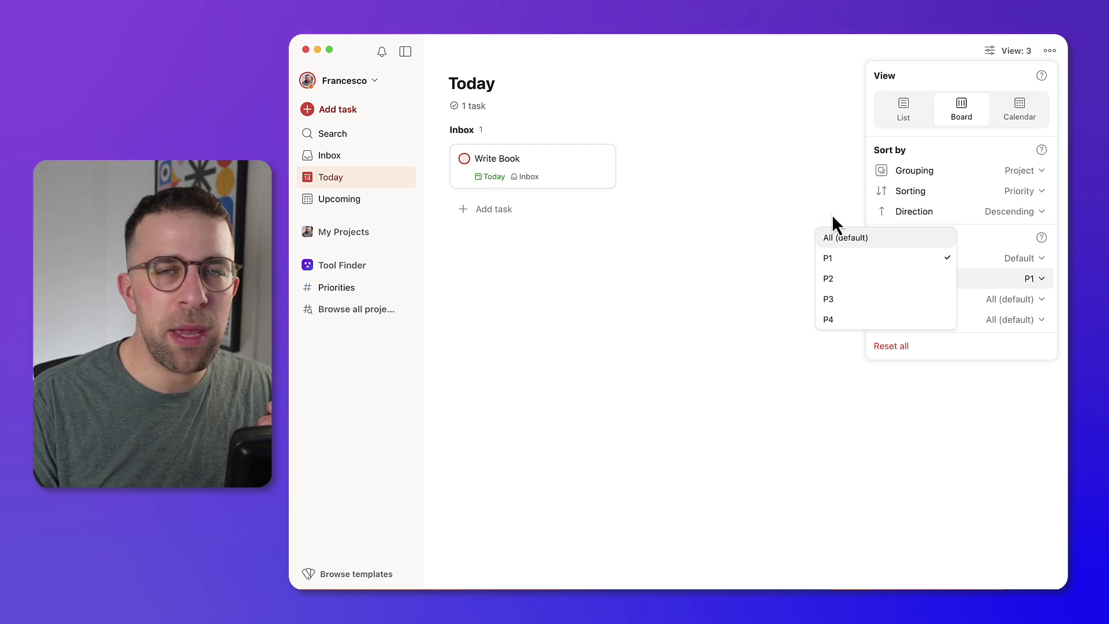
click(861, 238)
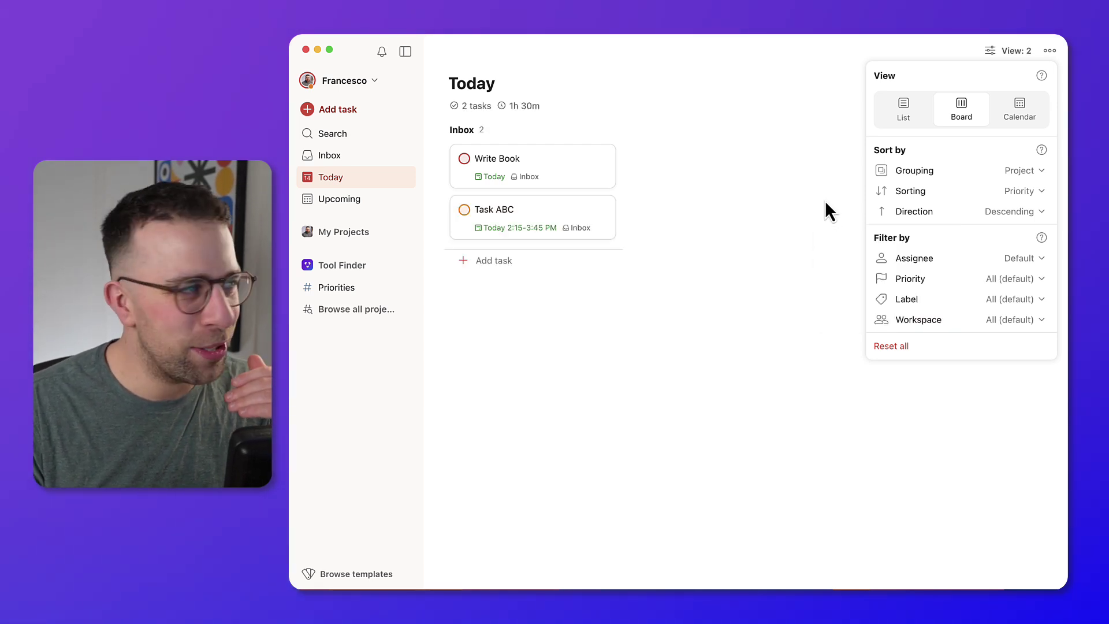
click(737, 162)
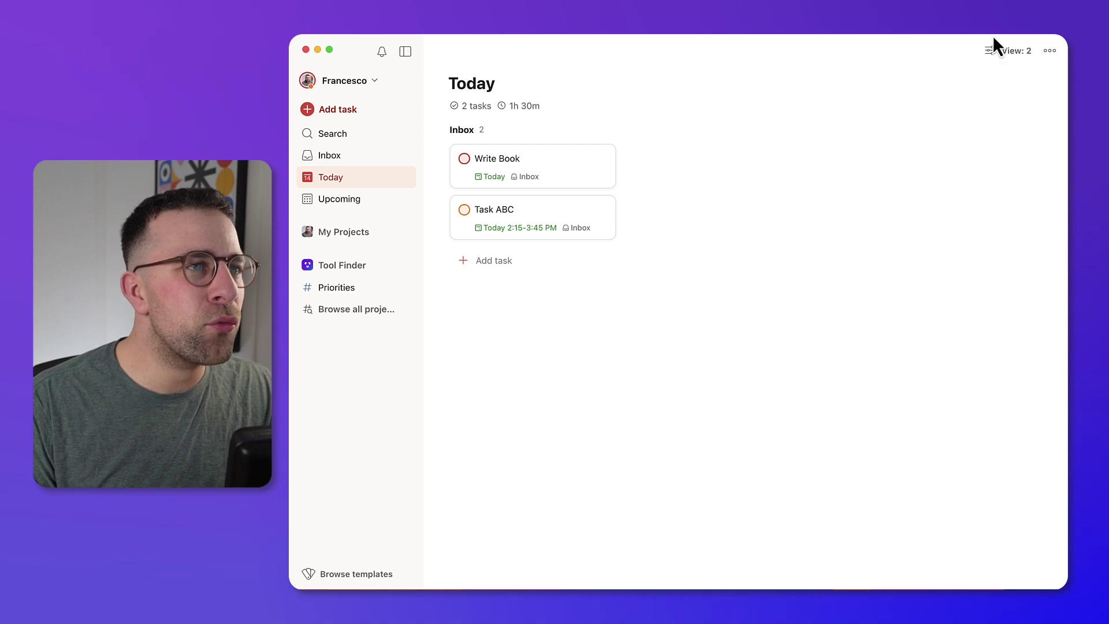
- Switch the Today view to the Calendar layout
click(1031, 51)
click(1021, 108)
click(670, 86)
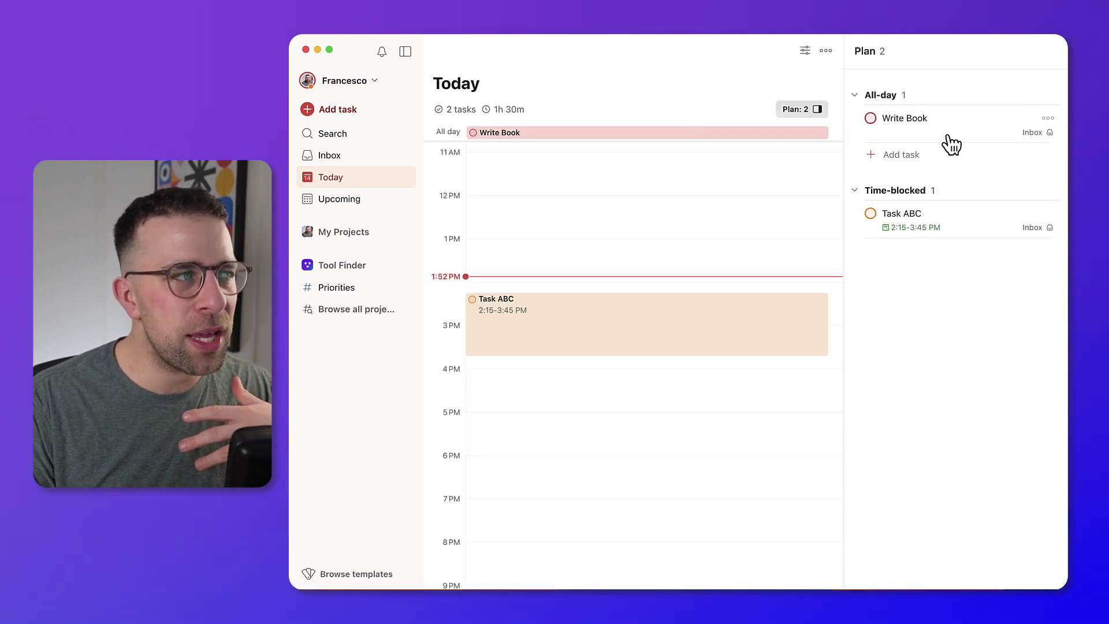
- Time-block the all-day Write Book task from 4 to 5:15 PM in the Today calendar
mouse_move(746, 140)
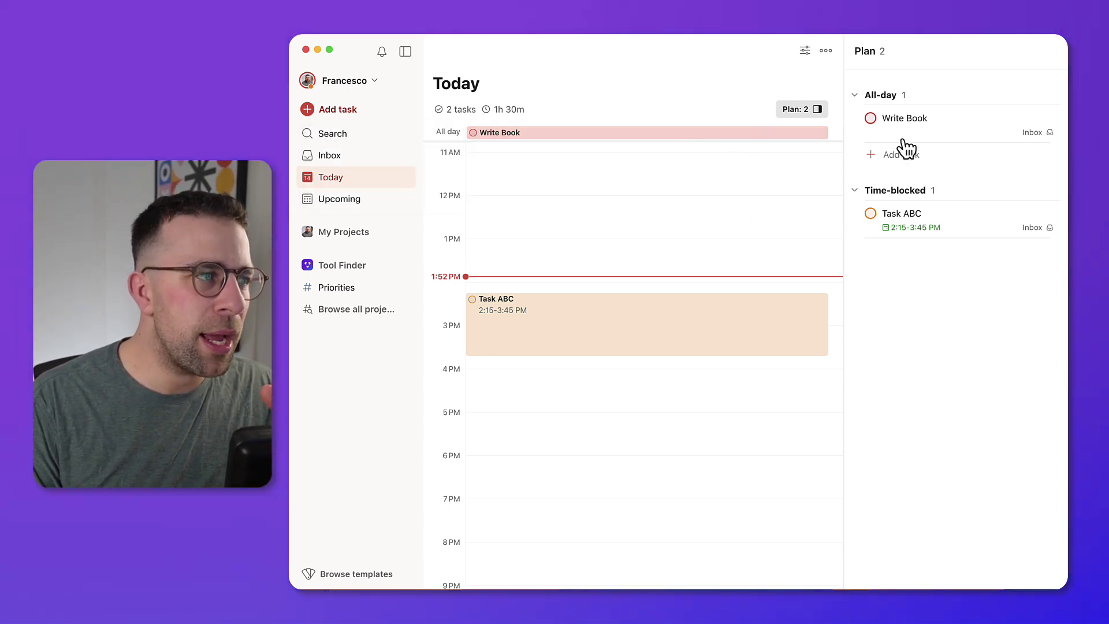
mouse_move(940, 123)
mouse_down()
mouse_move(765, 269)
mouse_move(690, 378)
mouse_move(990, 80)
mouse_move(936, 131)
mouse_up()
mouse_move(623, 144)
drag(623, 145, 662, 411)
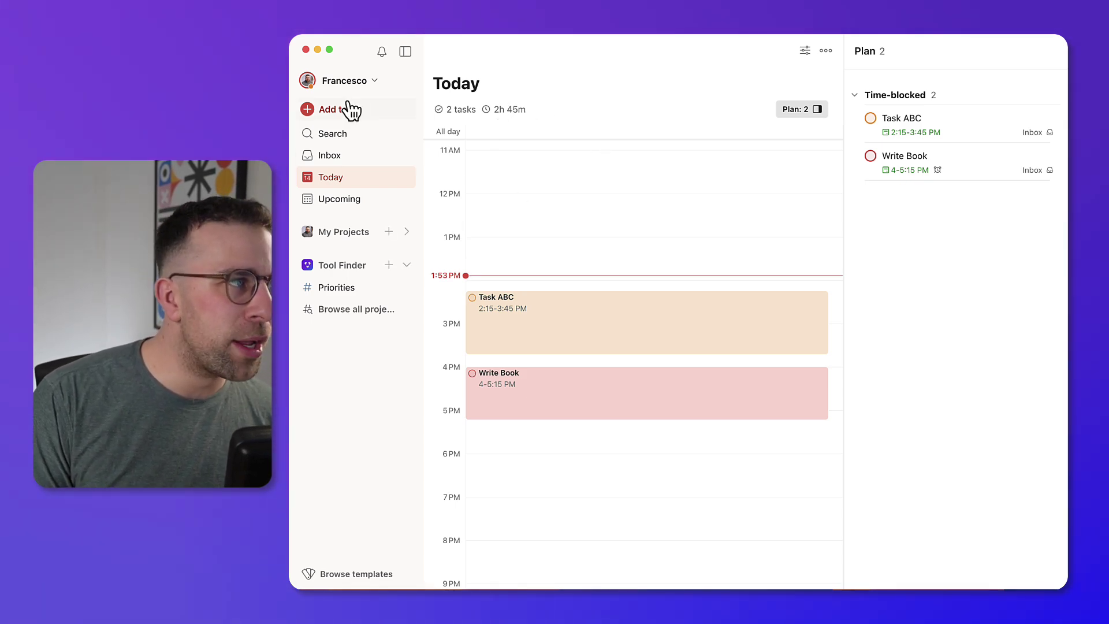
- Open the Upcoming calendar, and switch its layout to Month and back to Week
click(397, 199)
scroll(685, 275, down, 1)
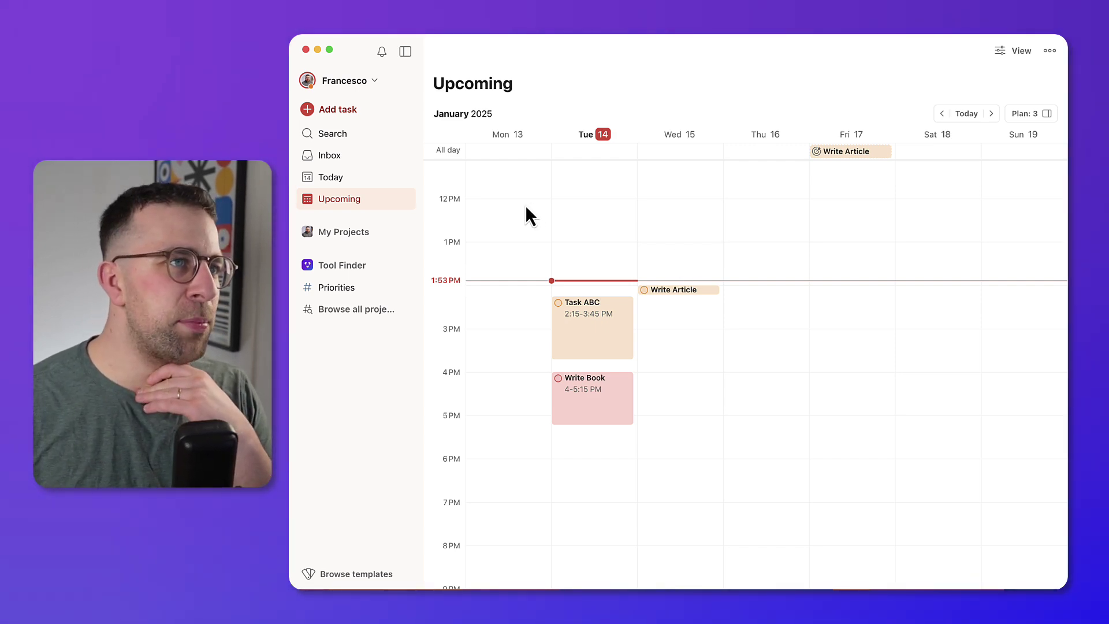
click(1022, 51)
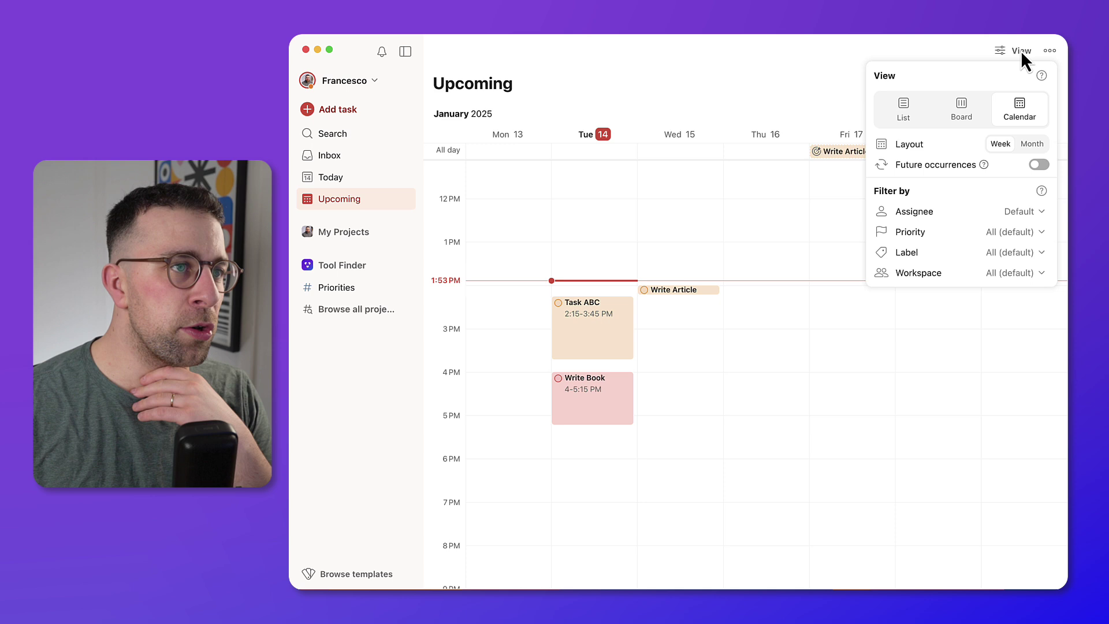
click(1027, 144)
click(1001, 144)
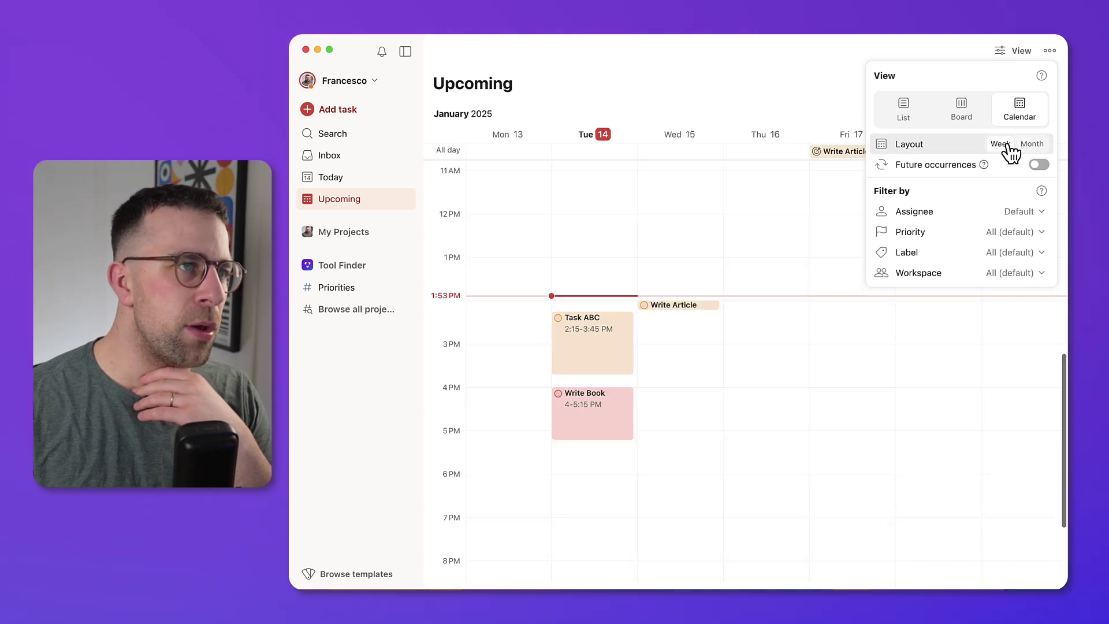
click(816, 93)
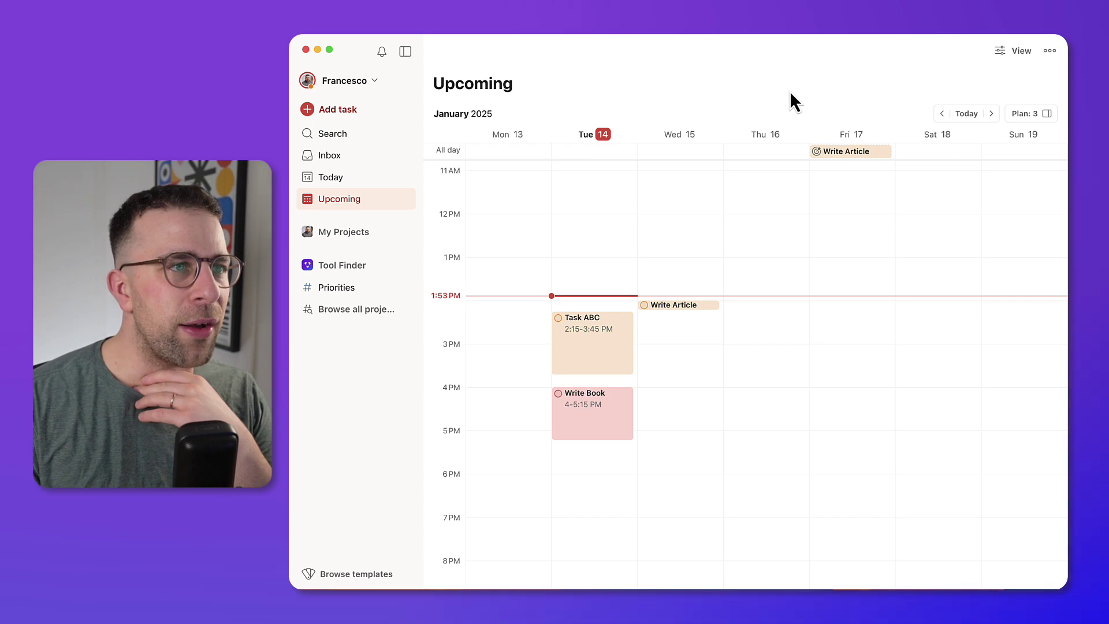
click(1005, 52)
click(775, 99)
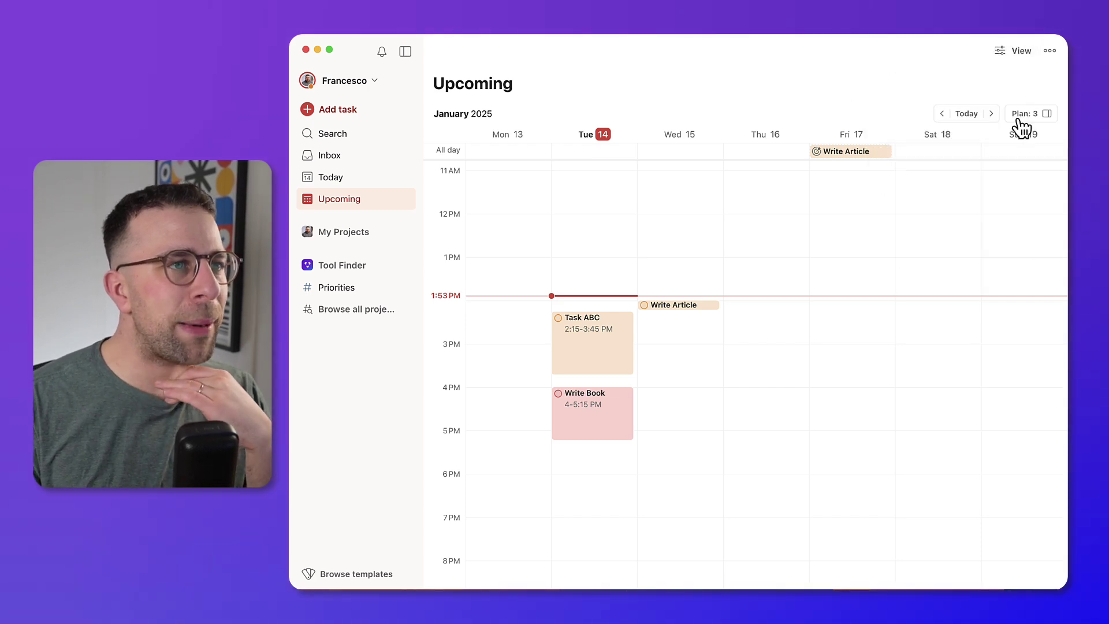
- Look over the Upcoming plan of scheduled tasks and preview the Write Article deadline on Friday 17
click(1030, 116)
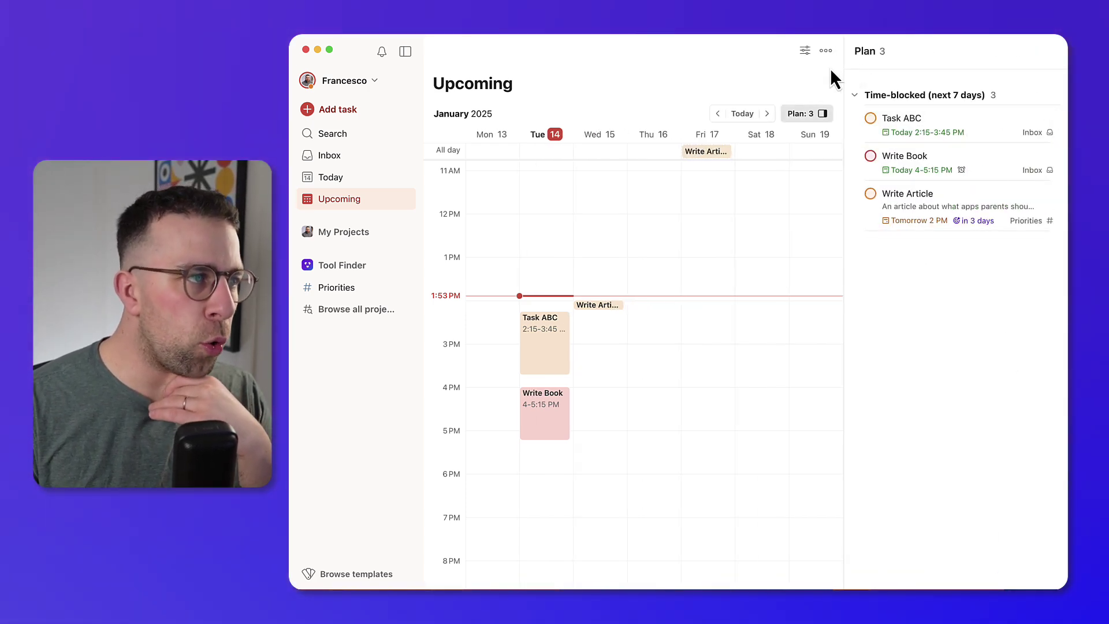
click(814, 113)
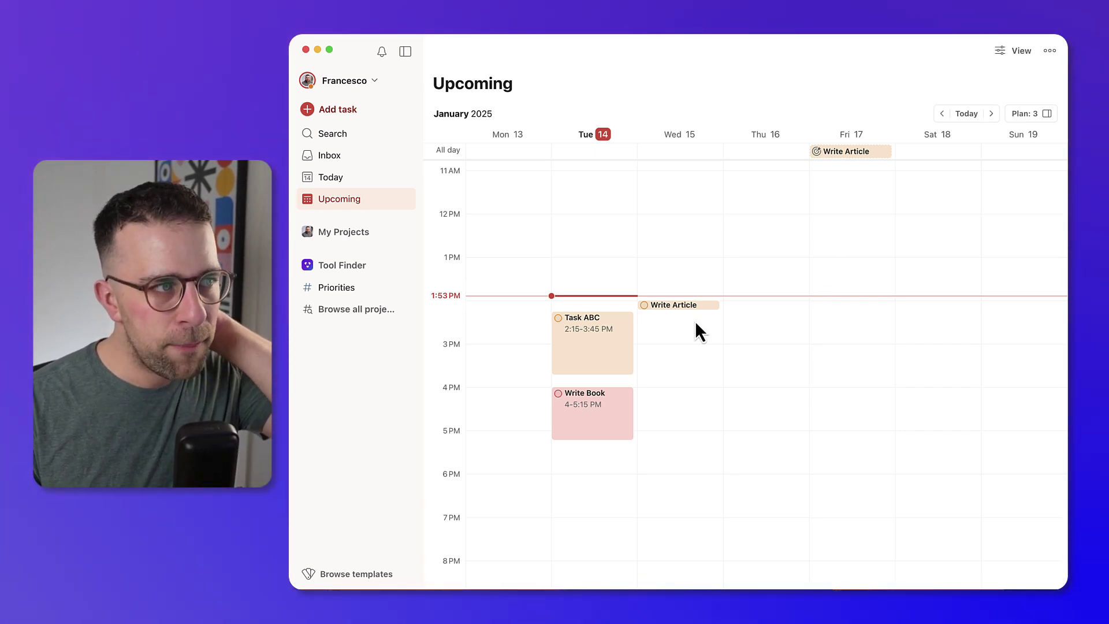
click(865, 153)
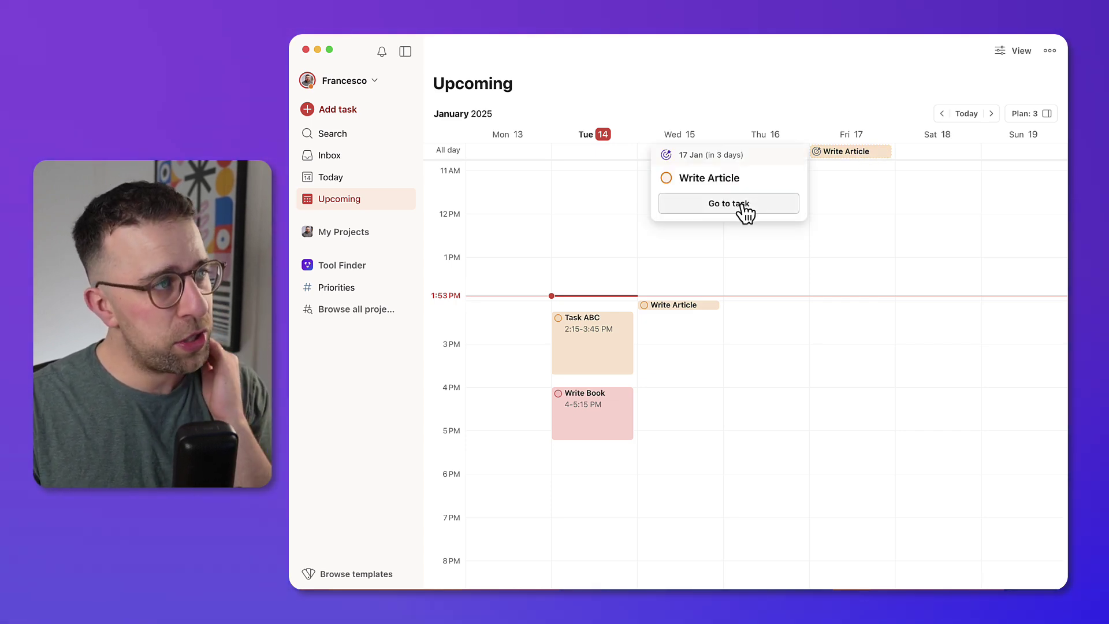
click(665, 237)
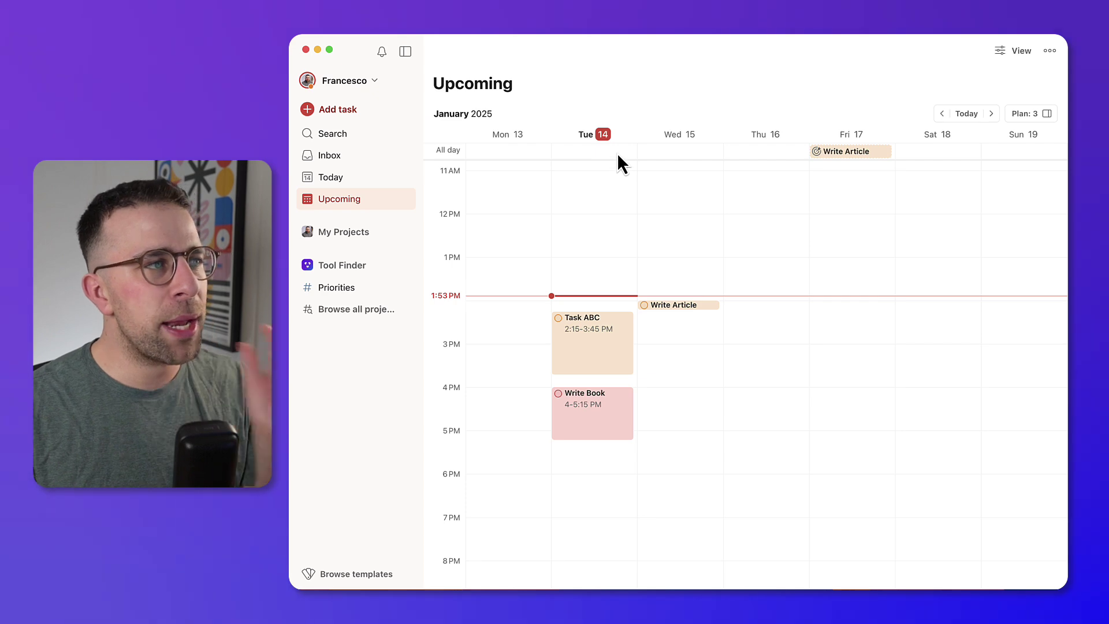
- Add an all-day task named Task BCD with priority P2 to the Inbox on Tuesday 14
click(617, 152)
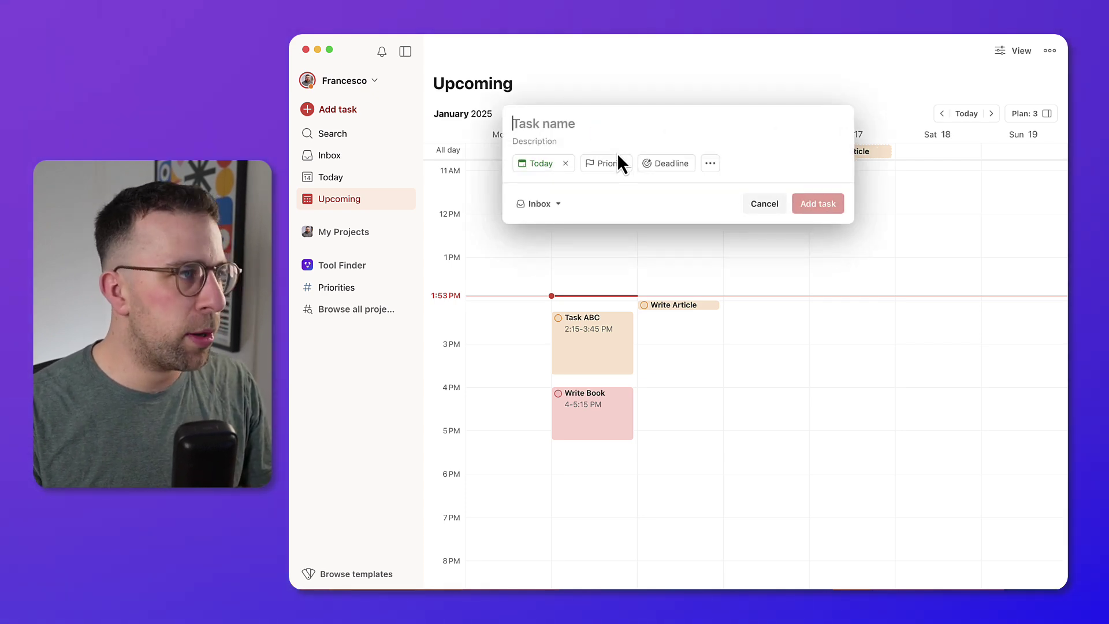
text(Task BCD)
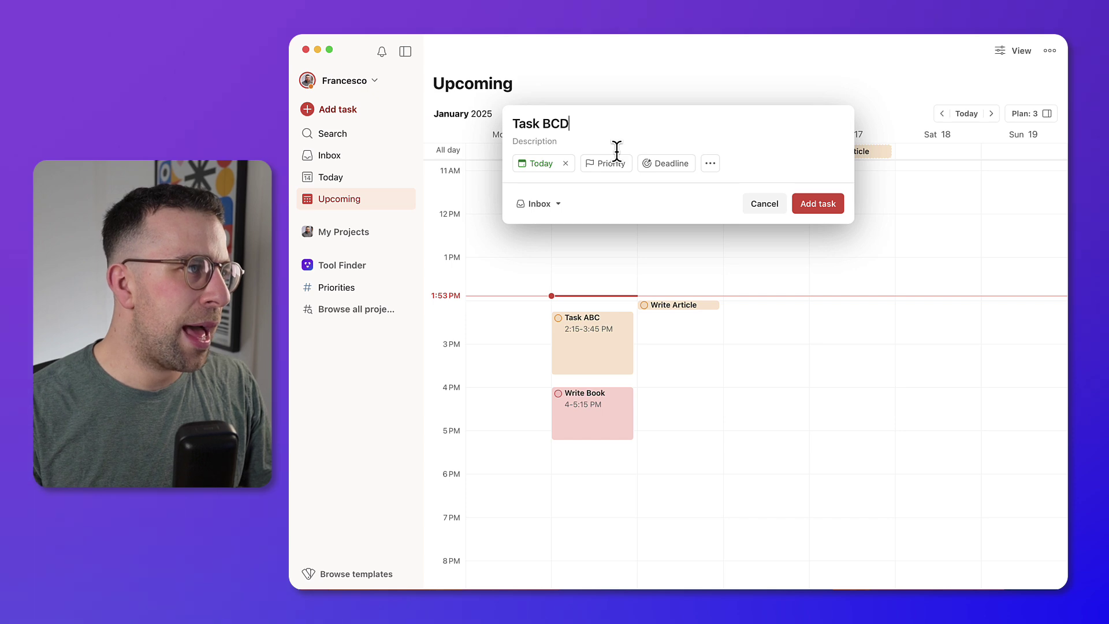
text( p2)
key(Return)
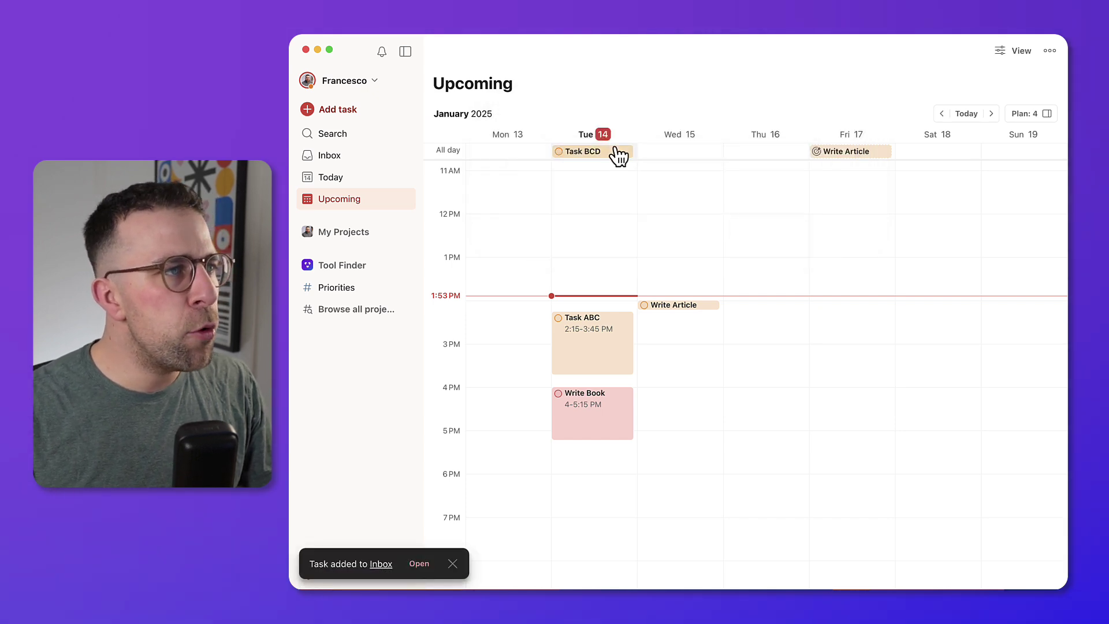
- Reschedule Task BCD to Thursday 16 as an all-day task, and check it in the plan of upcoming tasks
drag(618, 155, 780, 154)
mouse_move(800, 157)
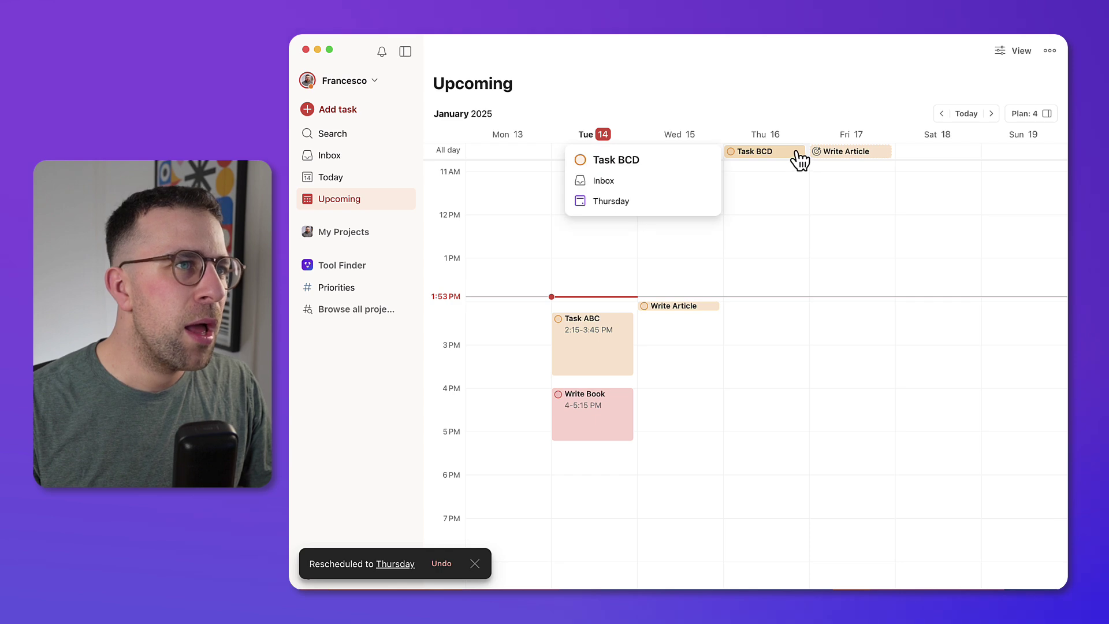
click(1033, 113)
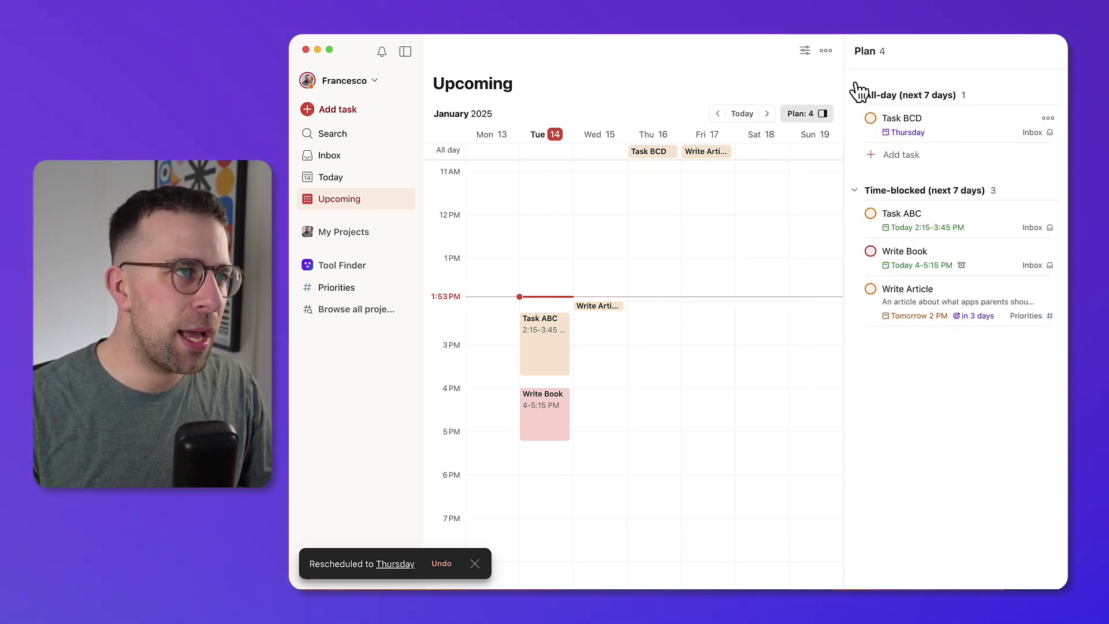
click(805, 116)
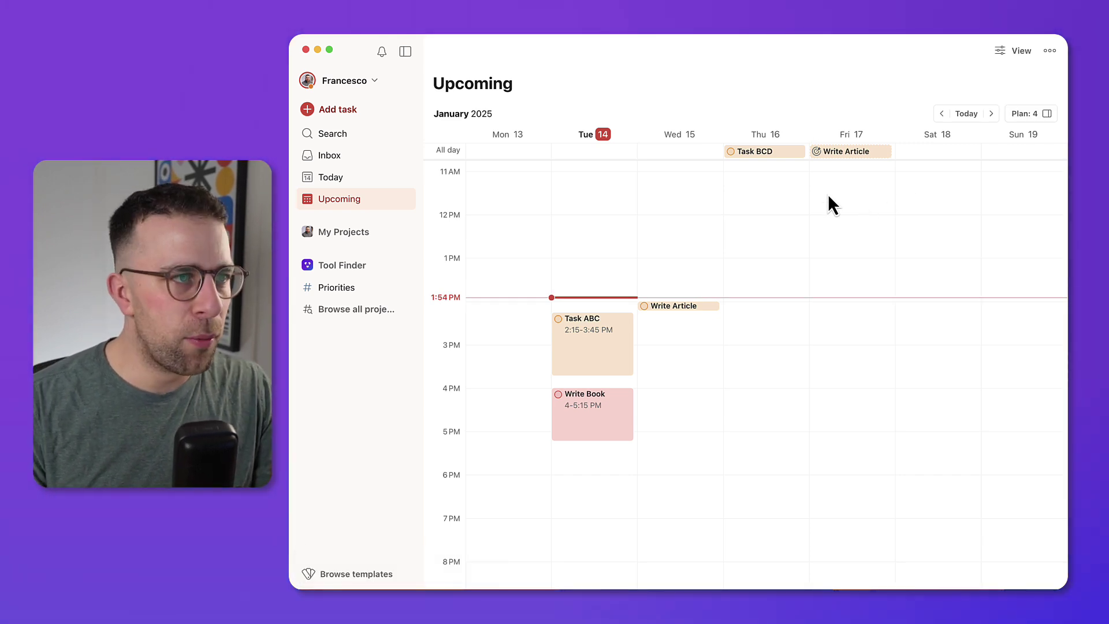
- Review the Write Article task's details, extend its Wednesday 15 time block to 2-5 PM, and view its available actions
click(842, 152)
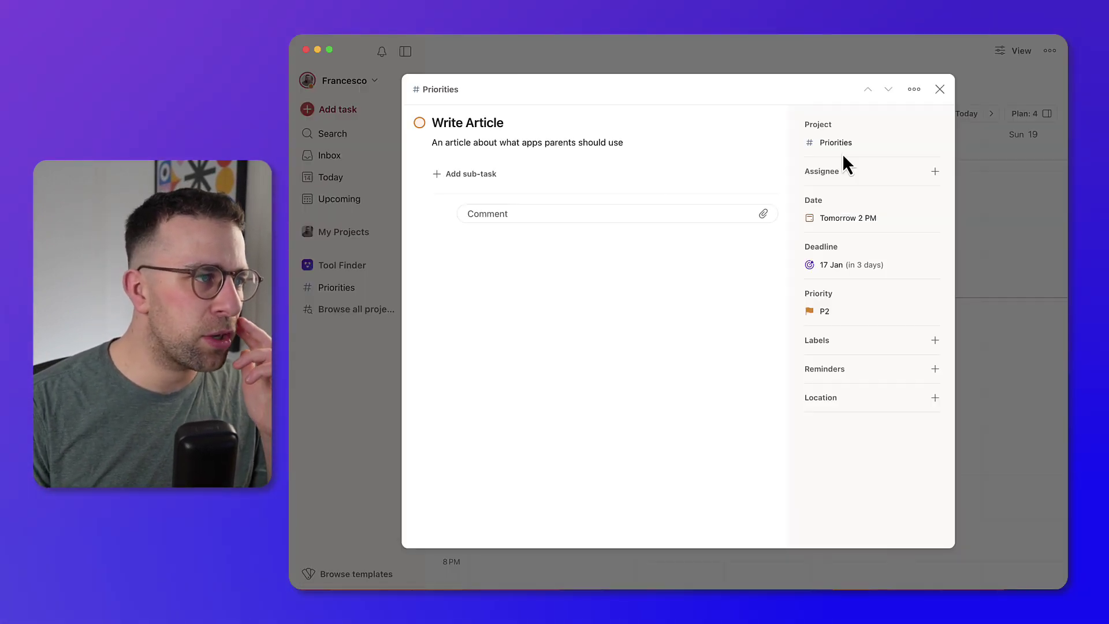
click(984, 163)
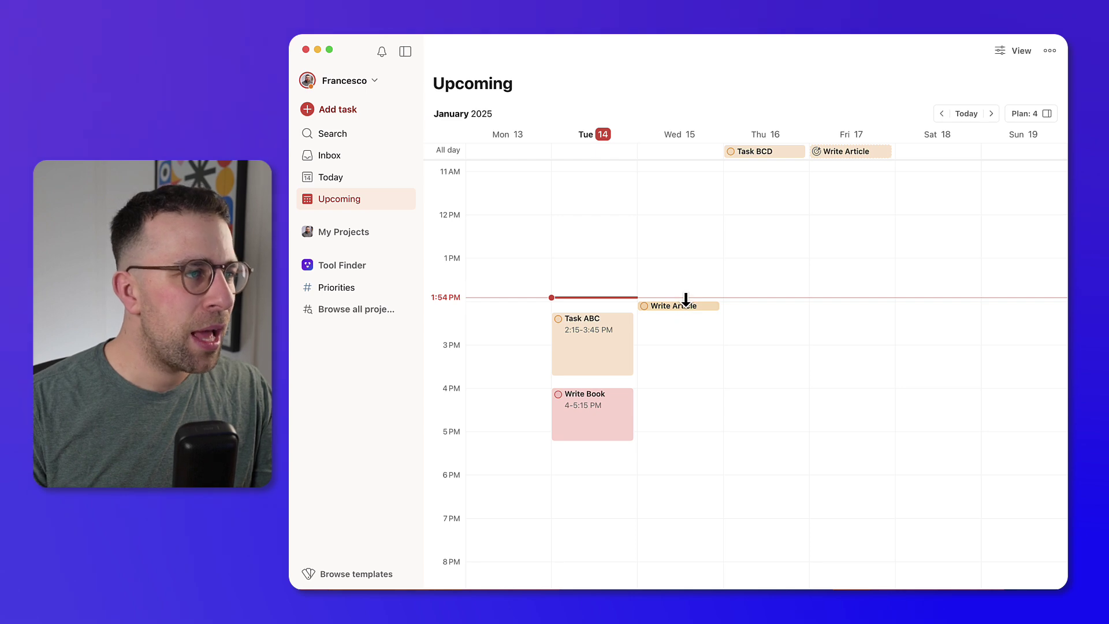
drag(685, 299, 702, 438)
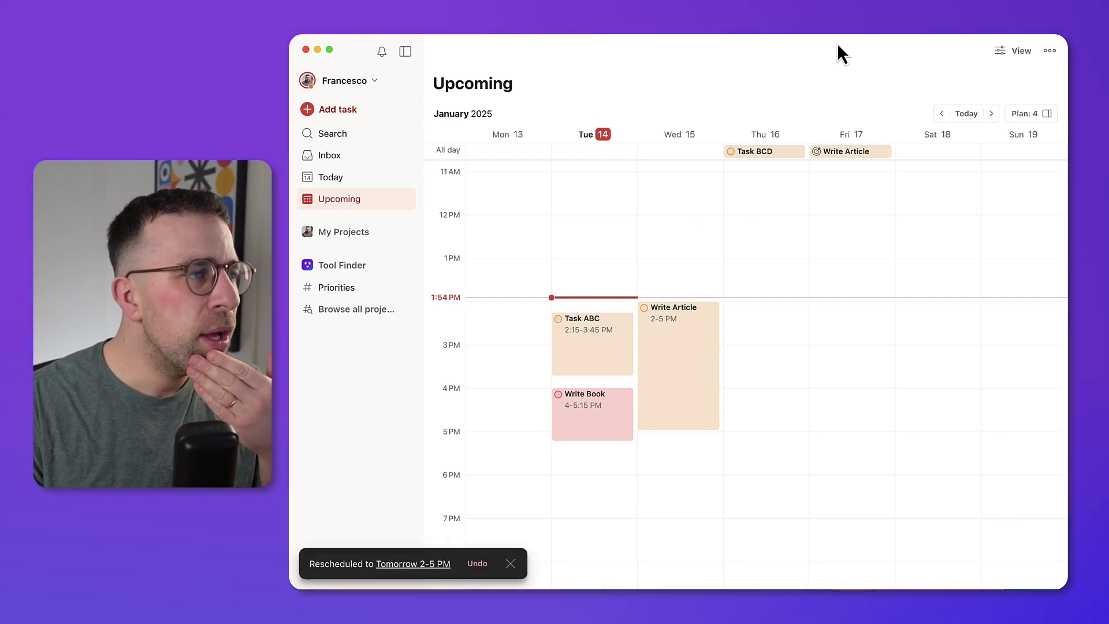
right_click(690, 355)
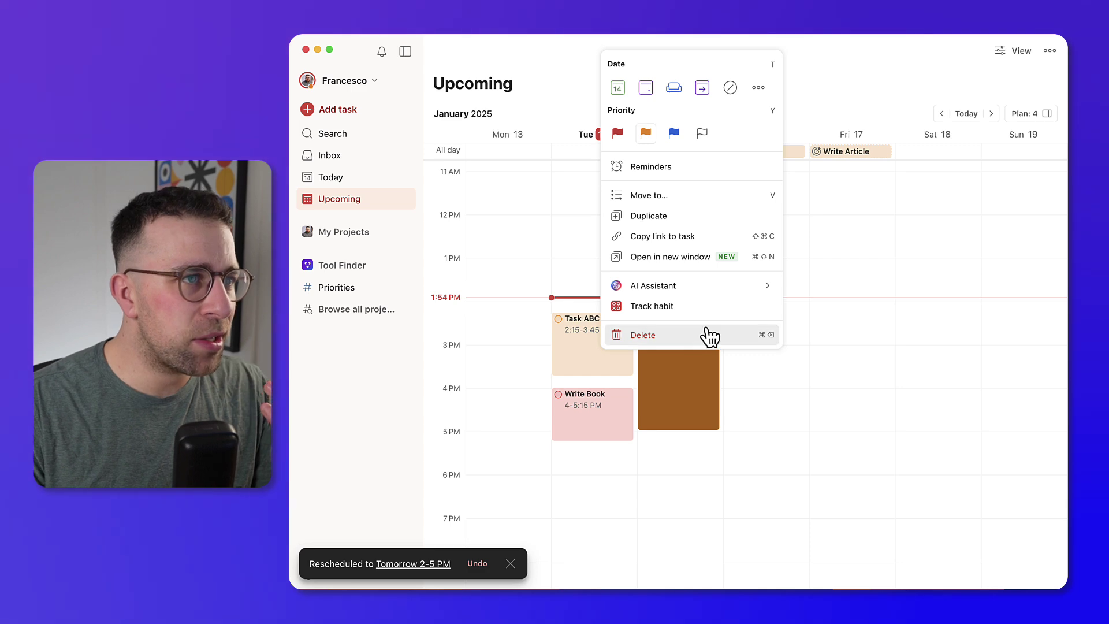
click(809, 97)
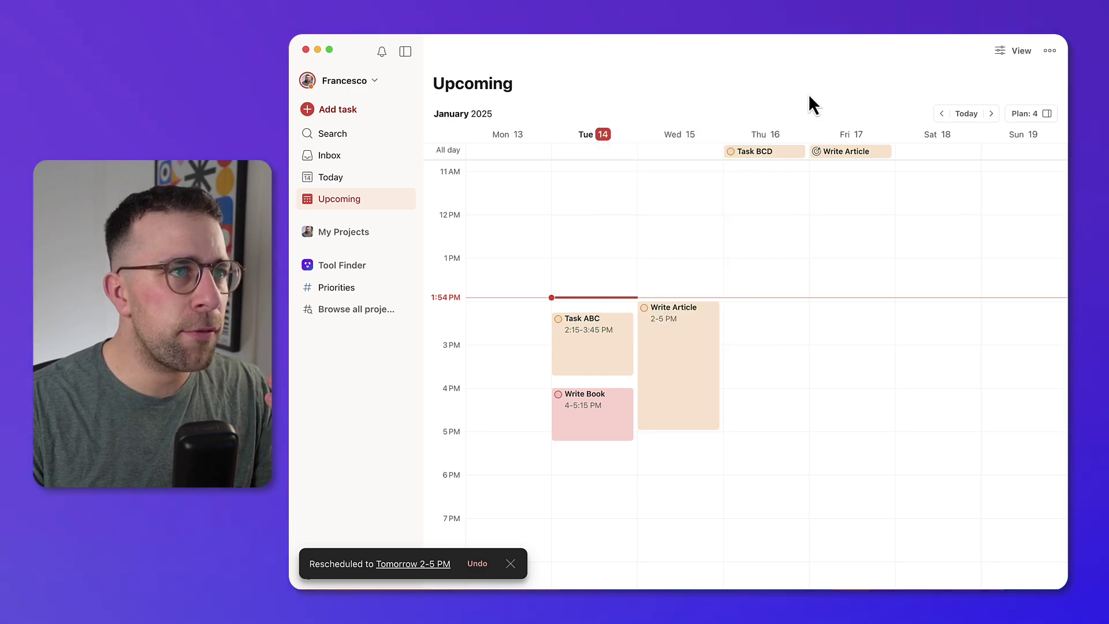
- Switch the Upcoming view to the Board layout and browse the day columns of this week and the next
click(1031, 54)
click(962, 107)
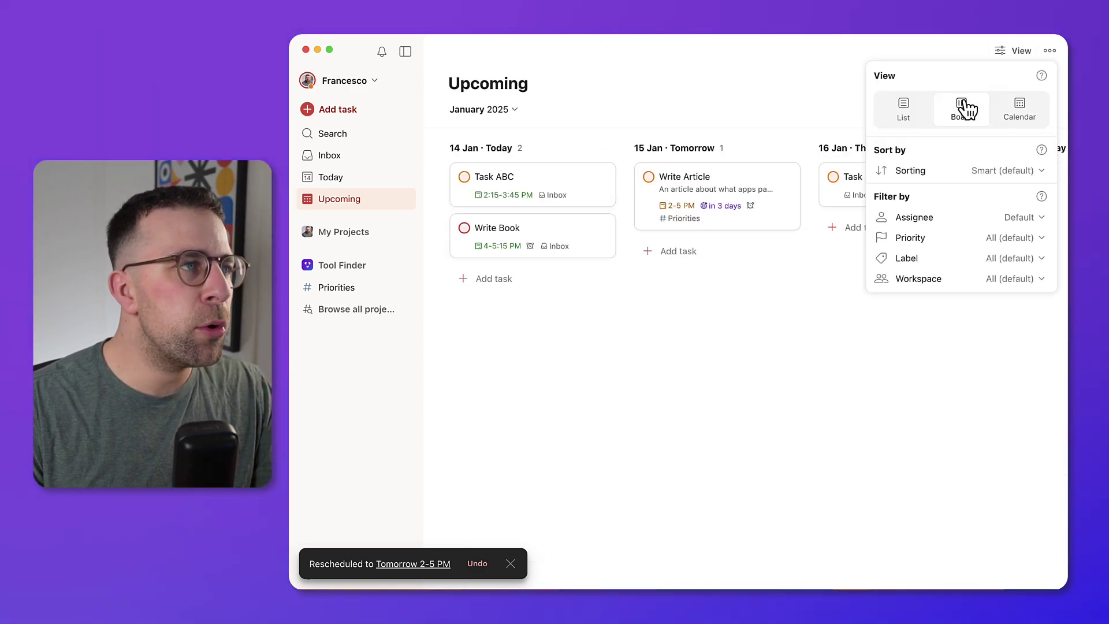
click(782, 76)
scroll(913, 214, right, 10)
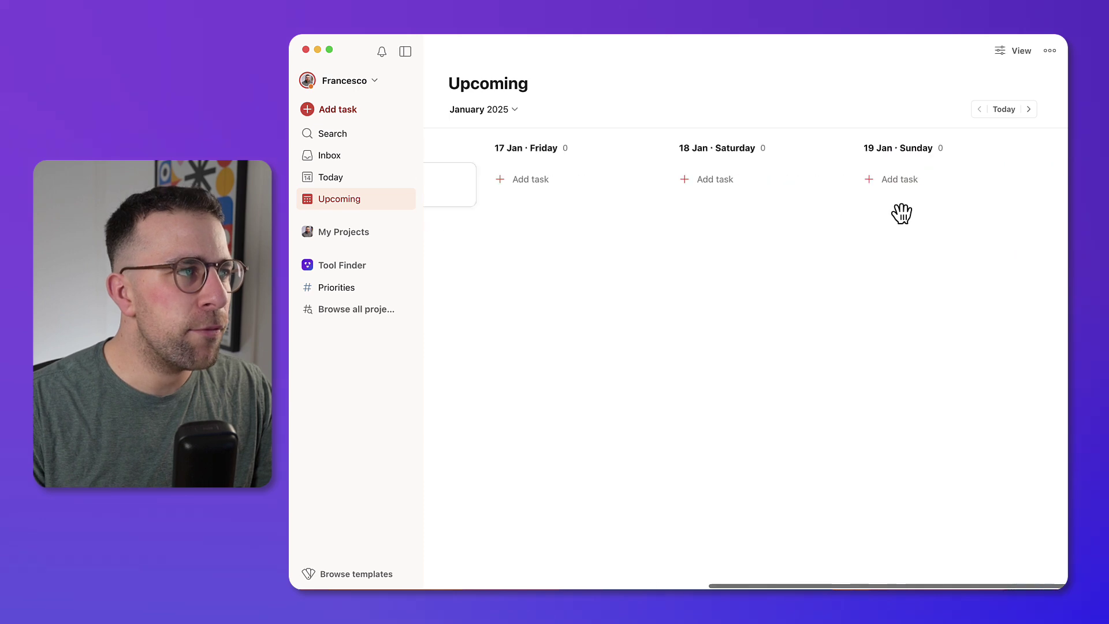
scroll(900, 213, left, 10)
click(1028, 109)
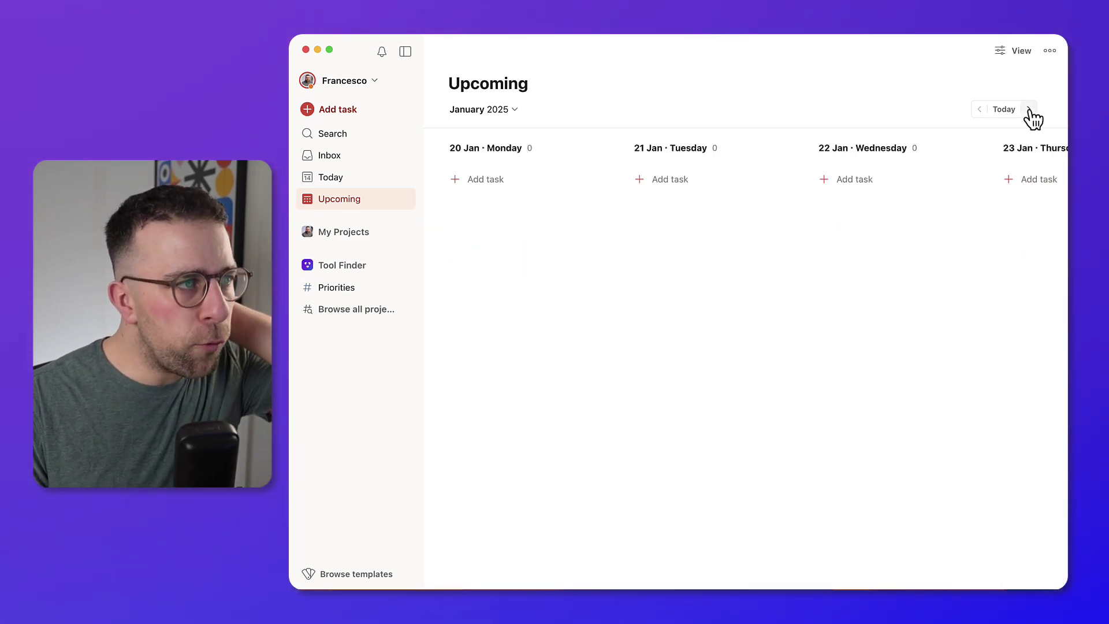
click(981, 109)
scroll(818, 211, right, 5)
scroll(818, 211, left, 5)
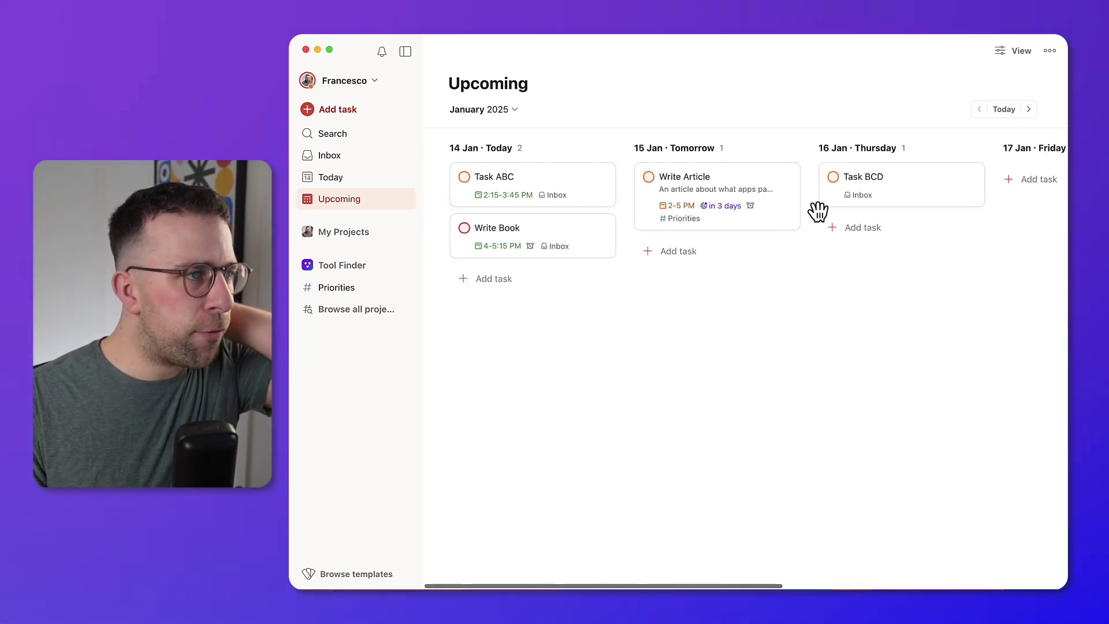
- Reschedule Task ABC to Wednesday 15 on the Upcoming board and view the available sorting options
drag(557, 182, 737, 199)
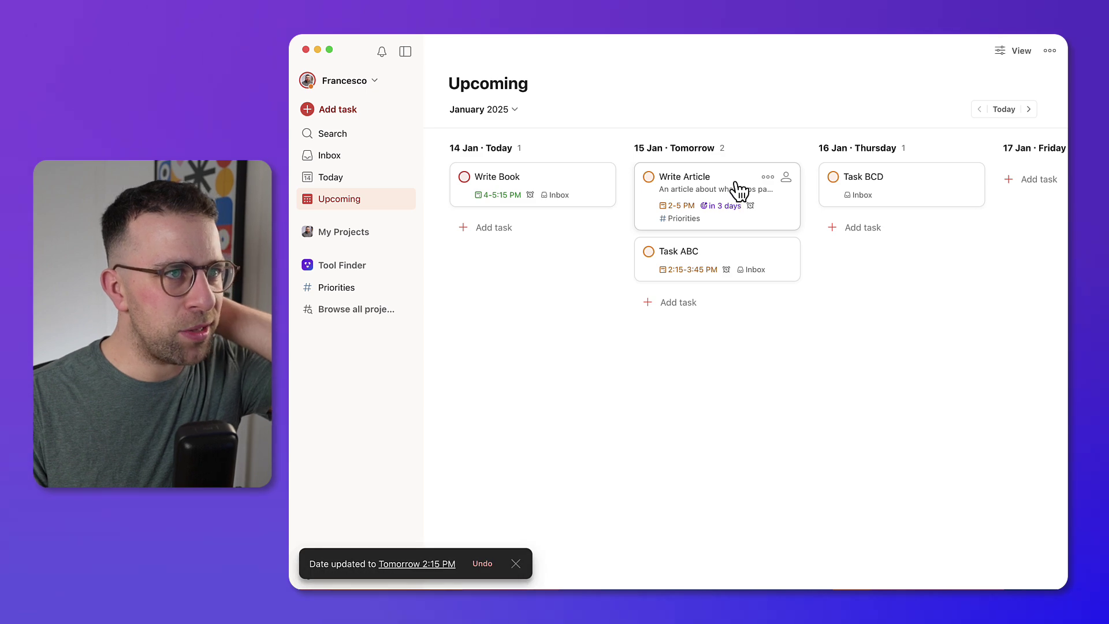
click(1018, 51)
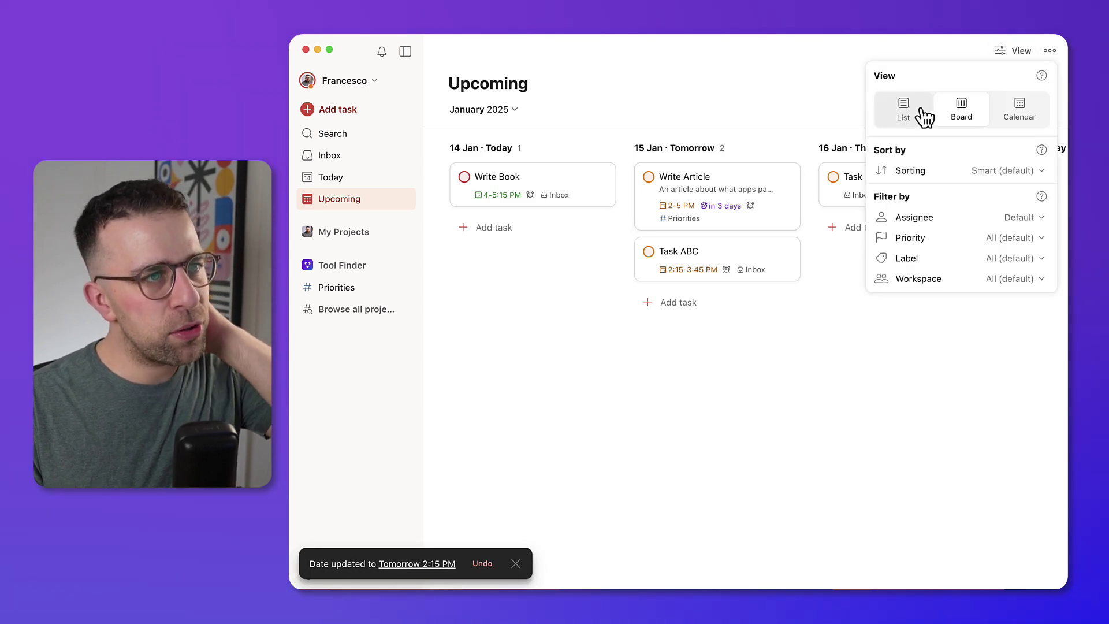
click(991, 168)
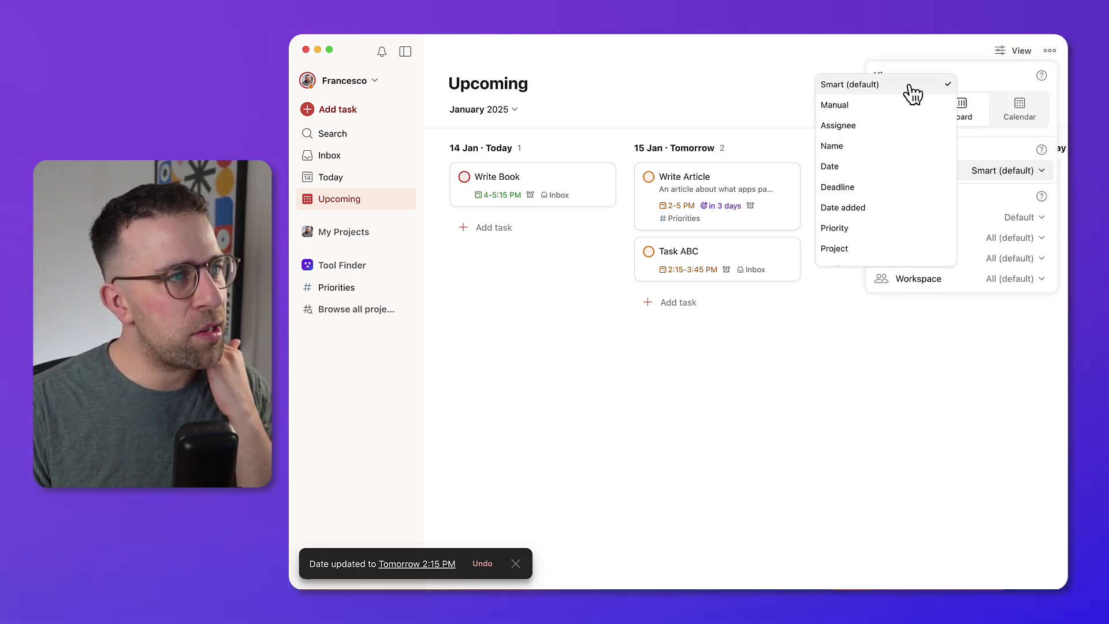
click(962, 138)
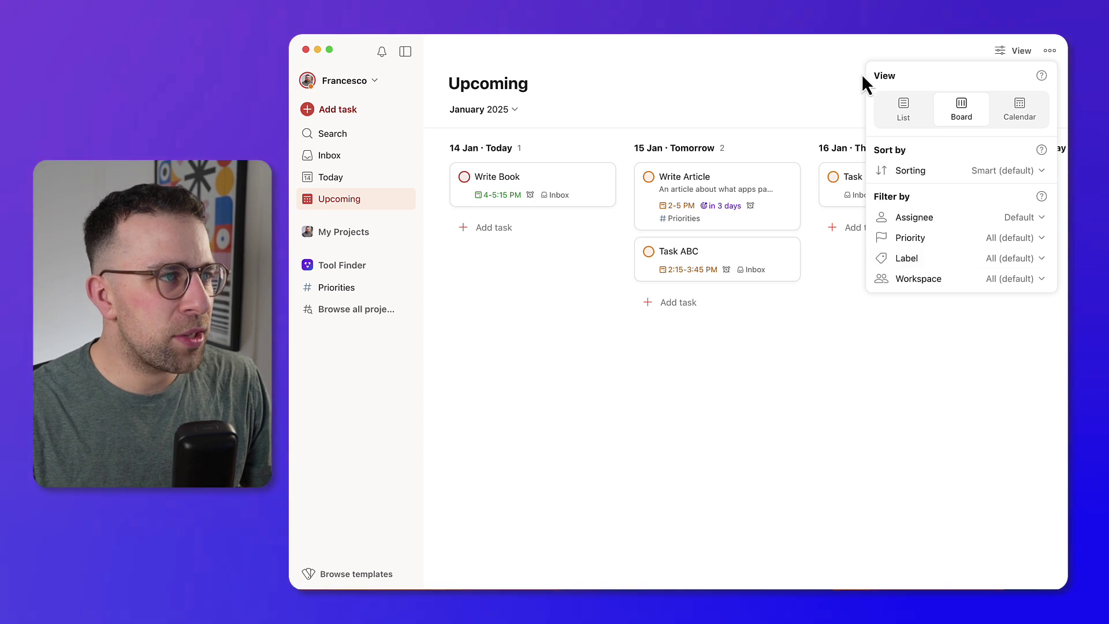
- Switch the Upcoming view to the List layout and browse the days through early February and back to today
click(905, 109)
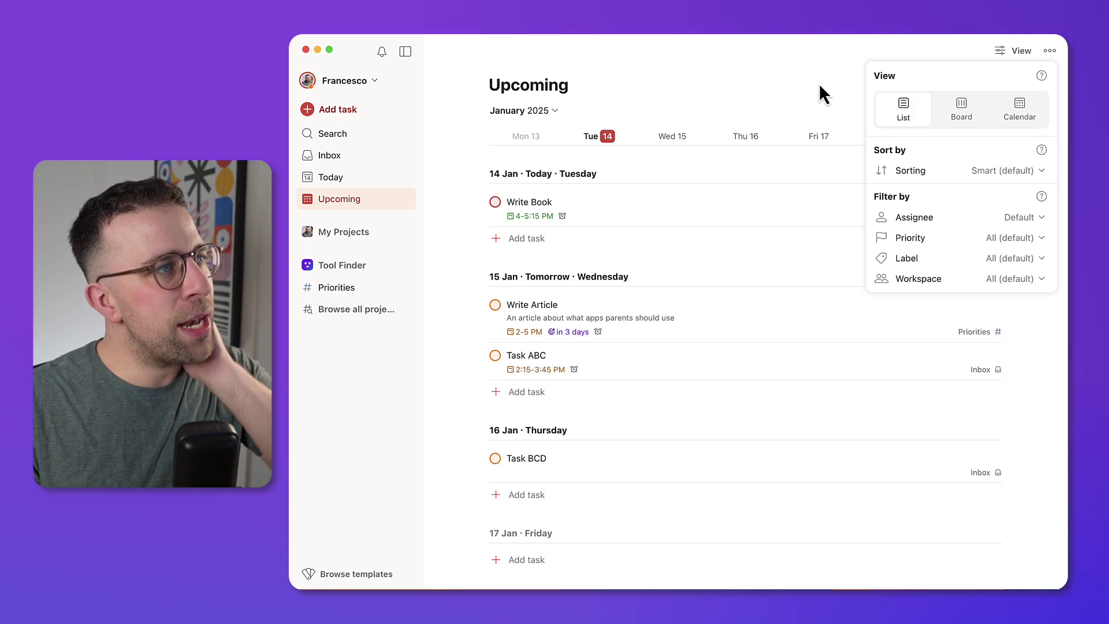
click(772, 83)
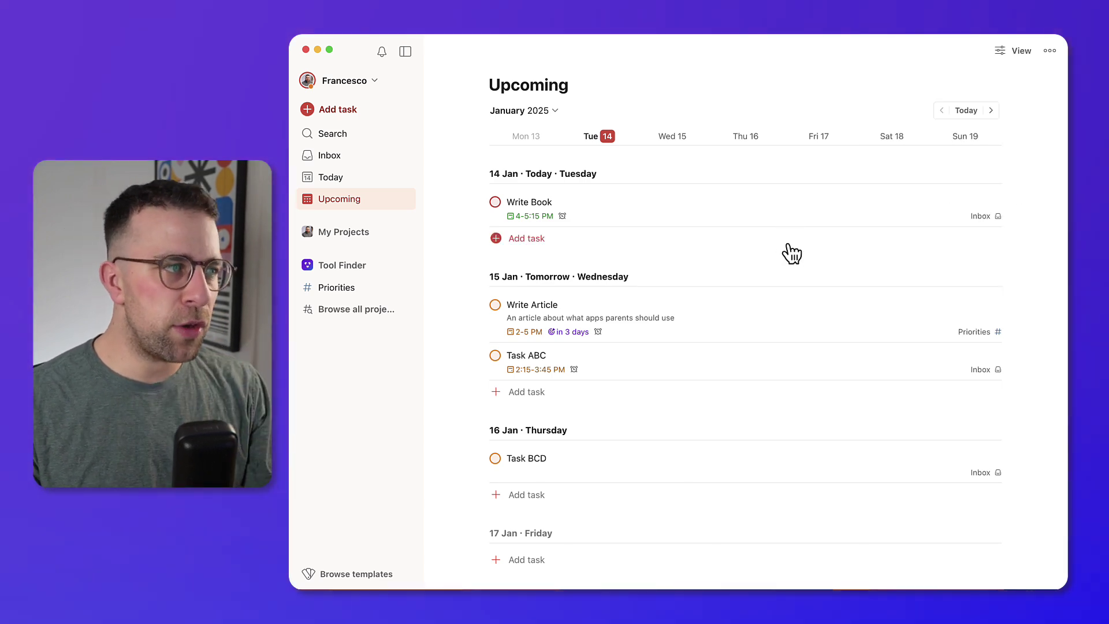
scroll(734, 248, down, 20)
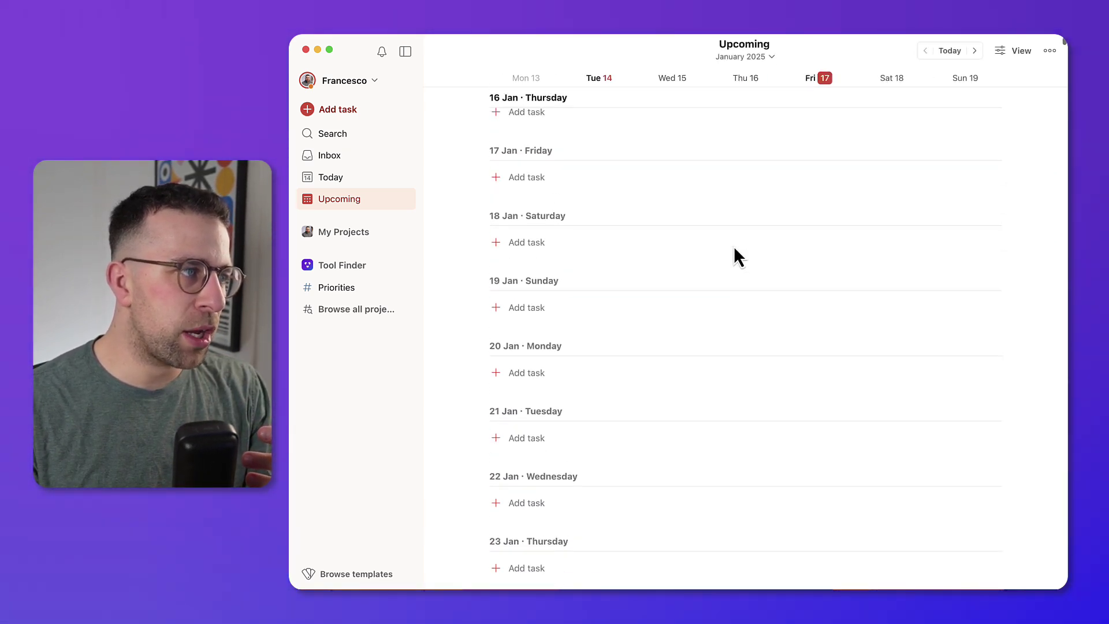
scroll(735, 249, down, 15)
scroll(734, 248, up, 20)
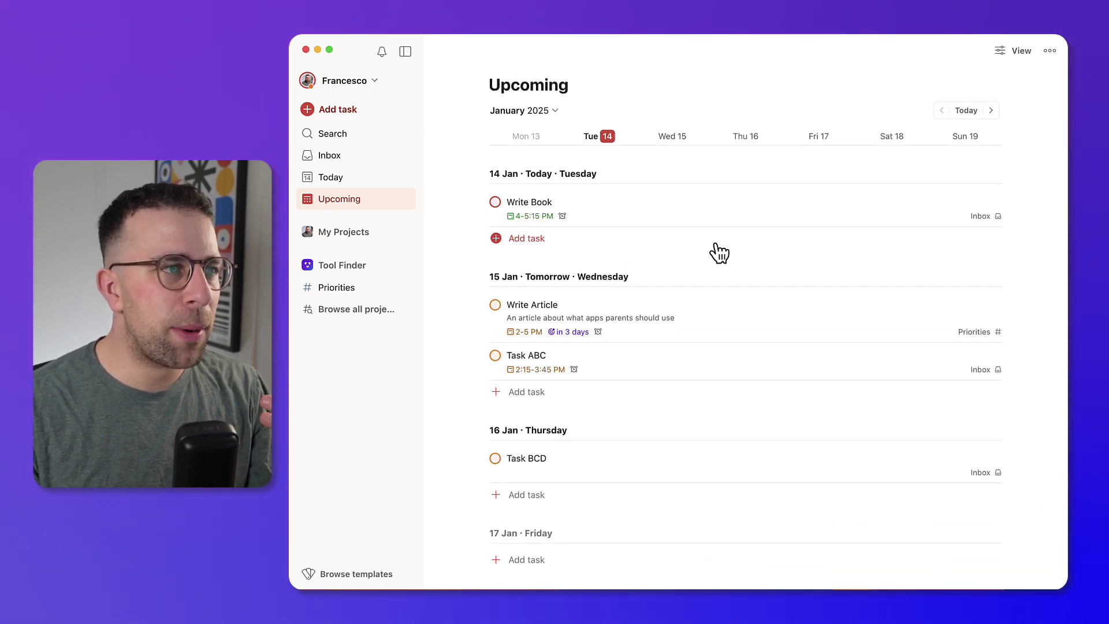
click(558, 113)
click(612, 95)
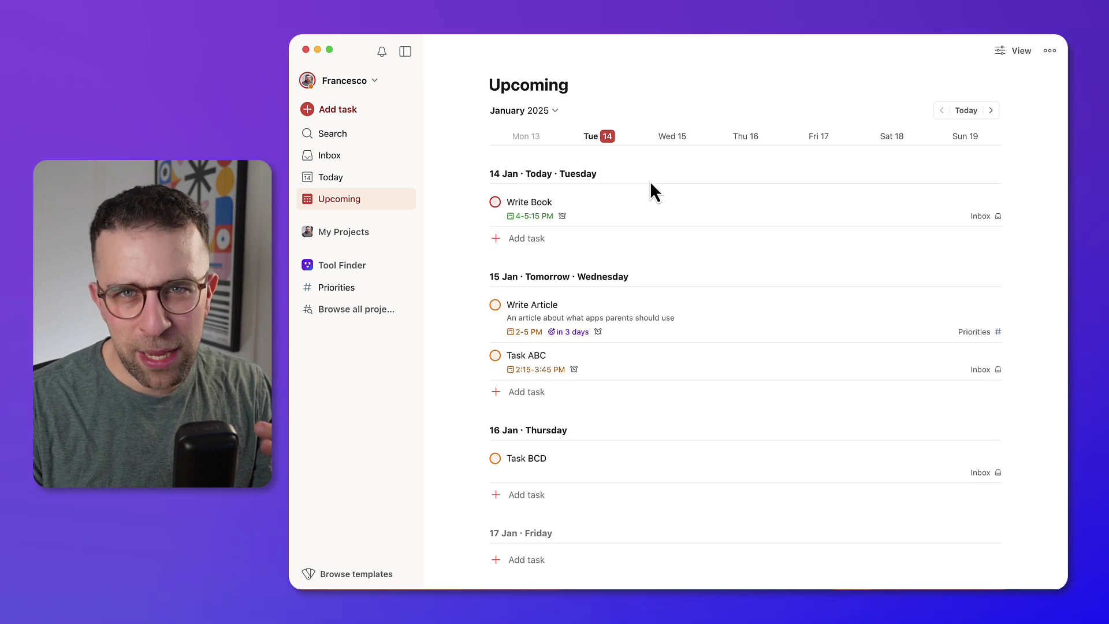
scroll(682, 314, down, 20)
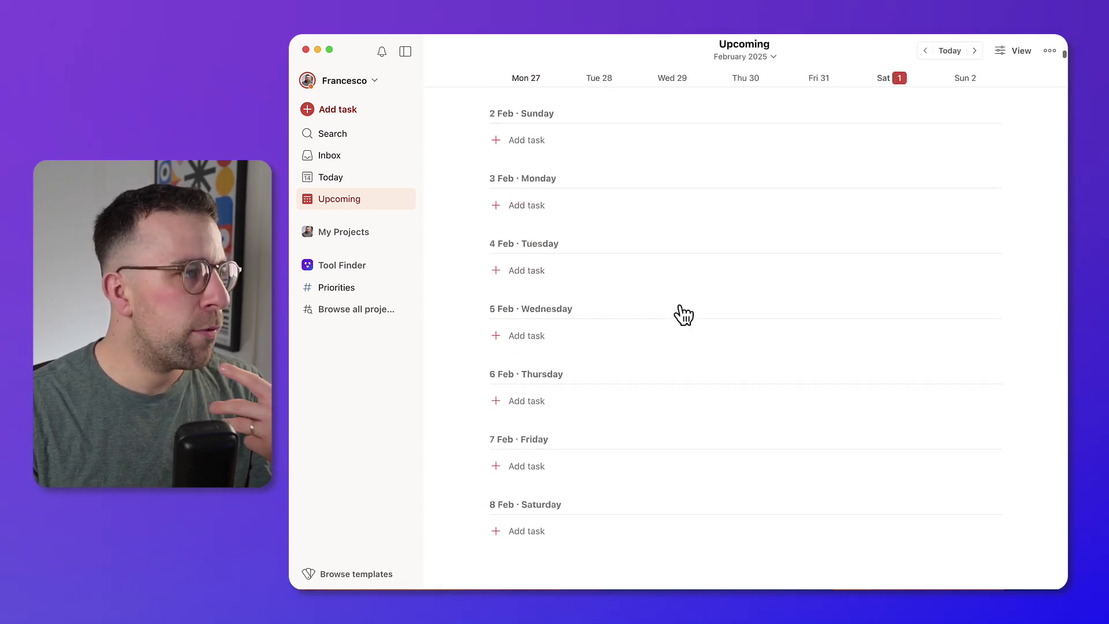
scroll(629, 235, up, 20)
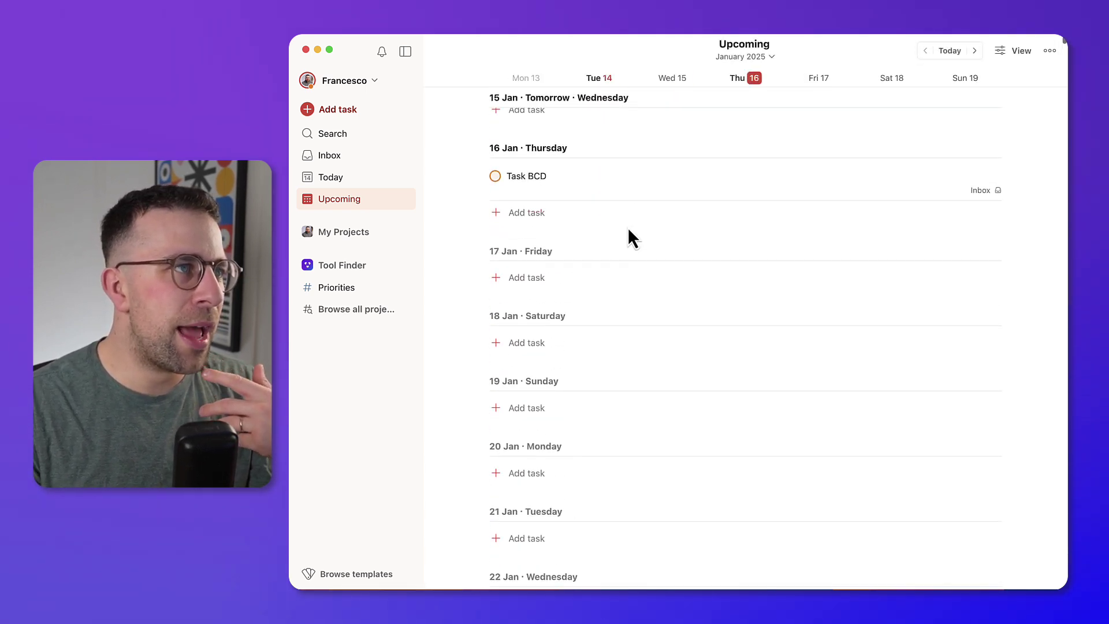
scroll(646, 190, up, 5)
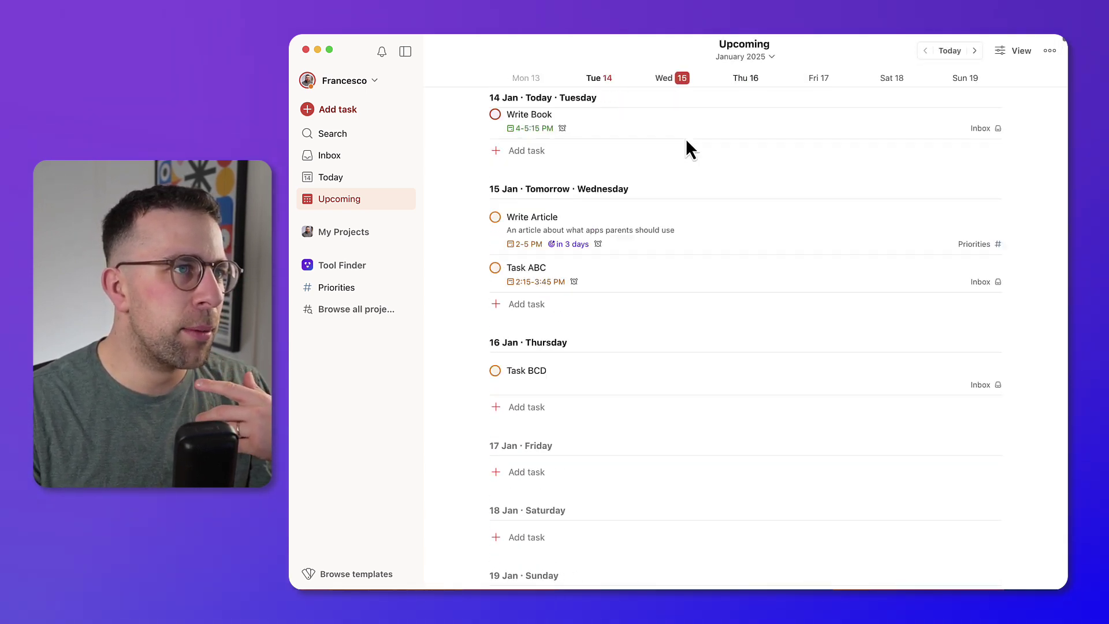
- Switch the Upcoming view to the Calendar layout and try the Future occurrences option on and off
click(1013, 51)
click(1031, 115)
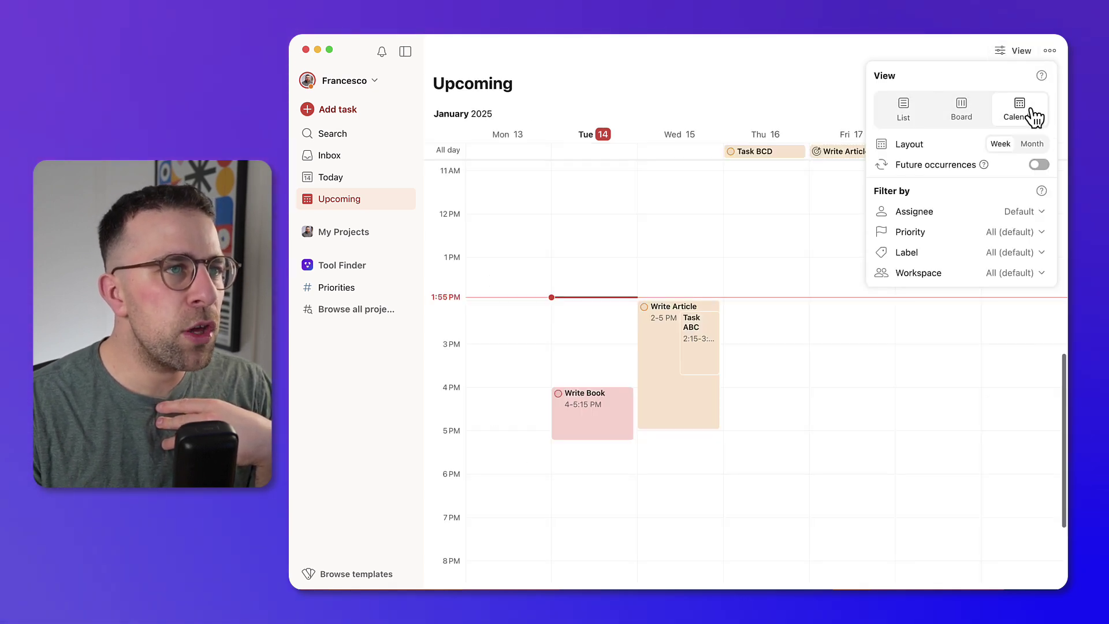
click(1038, 165)
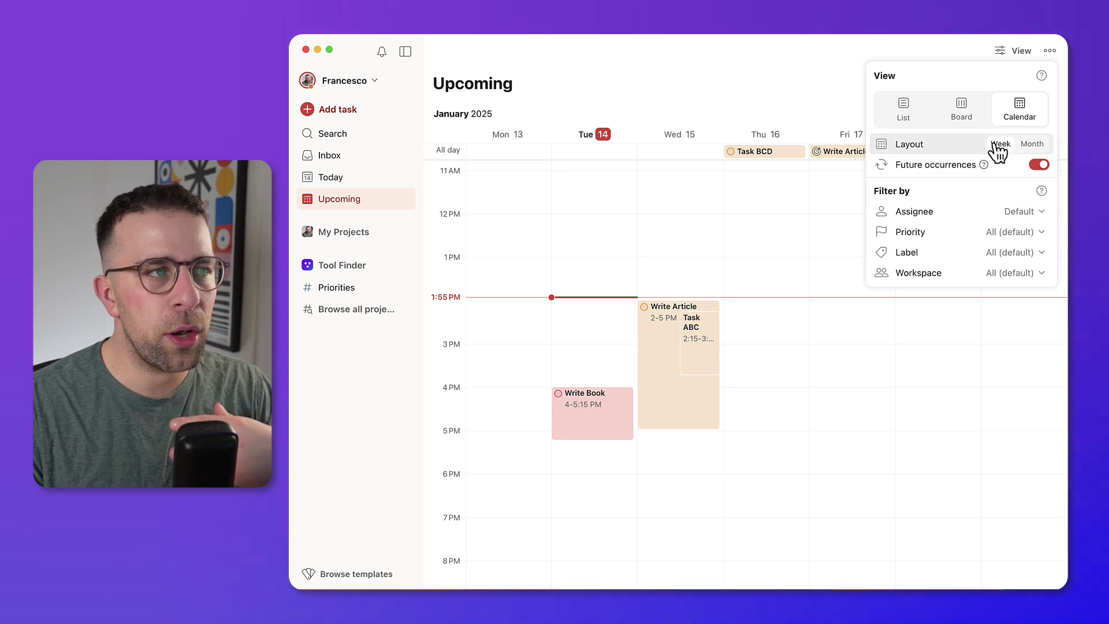
click(1038, 165)
click(693, 84)
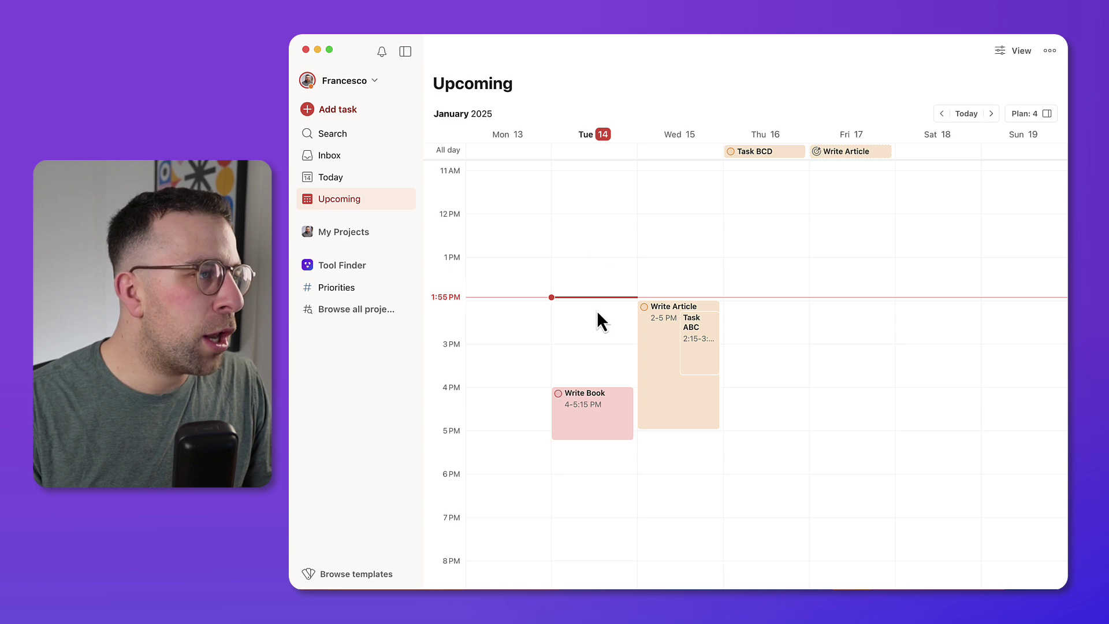
- Add a Meditation task on Tuesday 14 from 2:15 to 2:45 PM in the Personal project with priority P3
drag(595, 313, 594, 327)
text(Meditate)
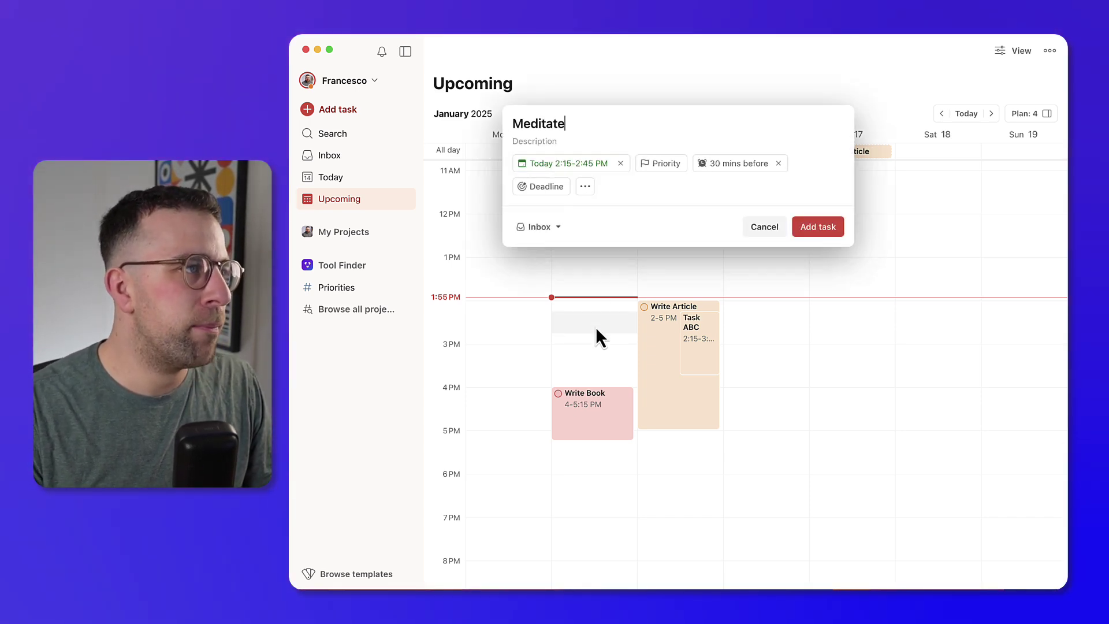
key(BackSpace)
text(ion)
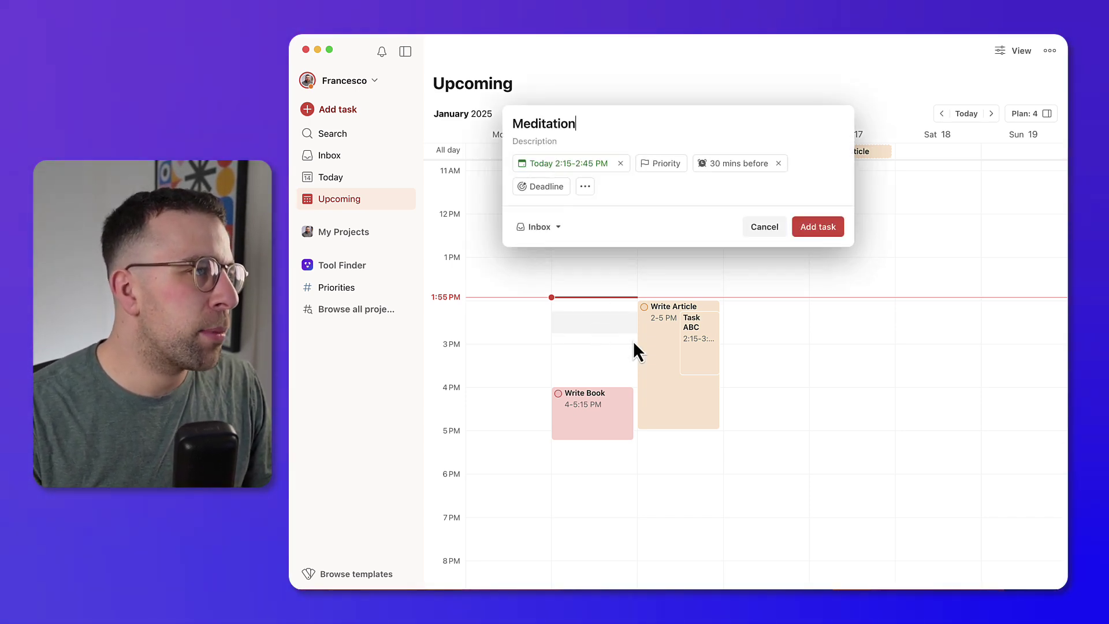
text( #per)
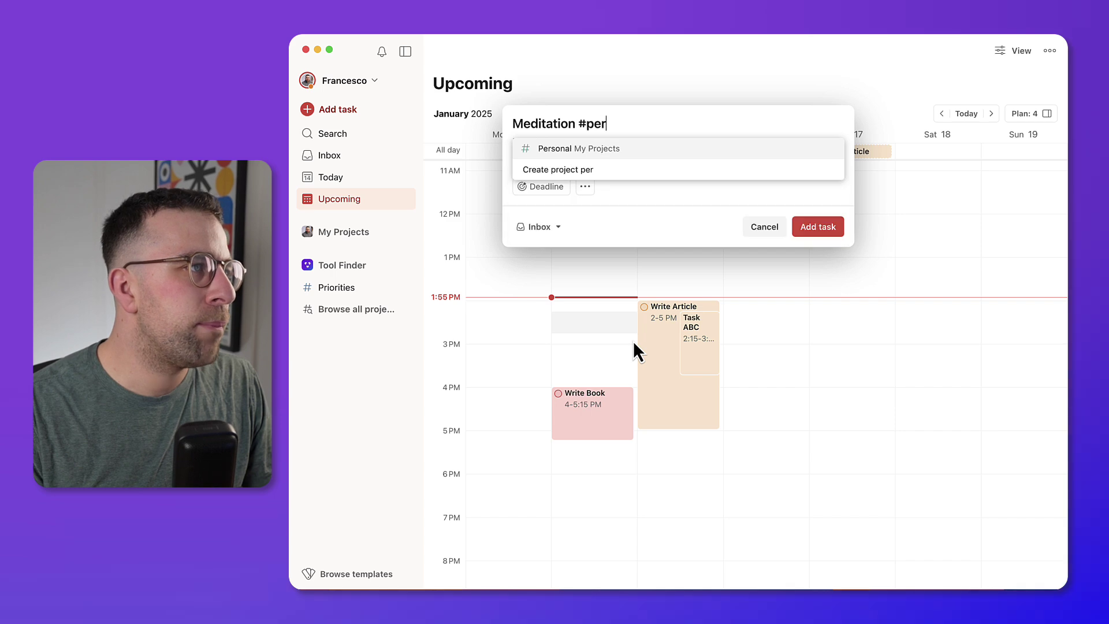
key(Return)
text(p3)
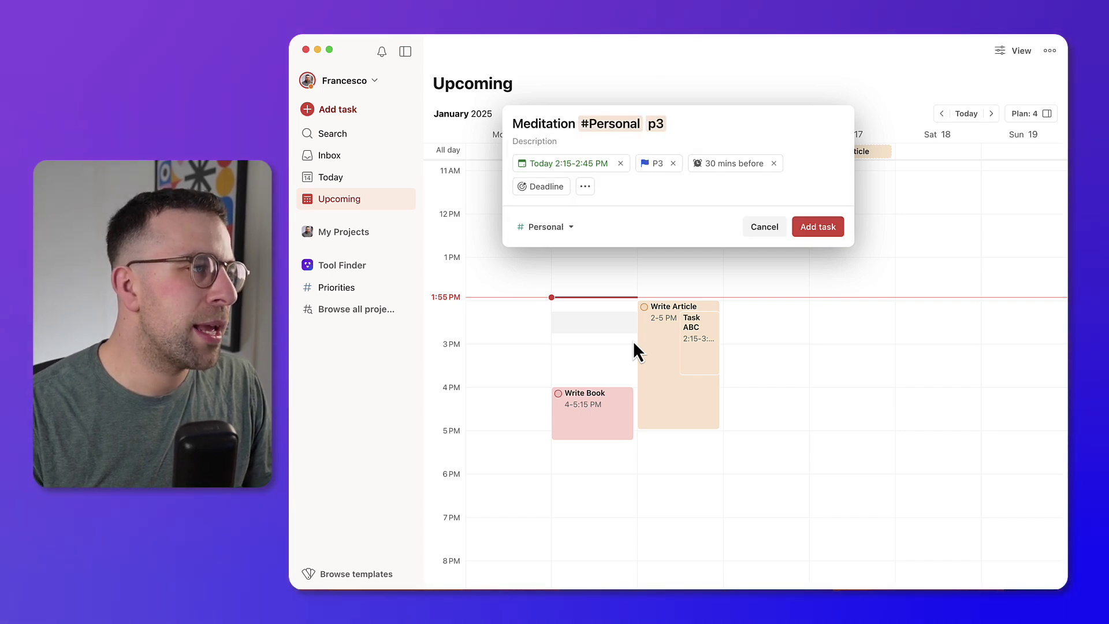
key(Return)
- Start tracking the Meditation task as a habit, mark it complete, and close its details
click(612, 323)
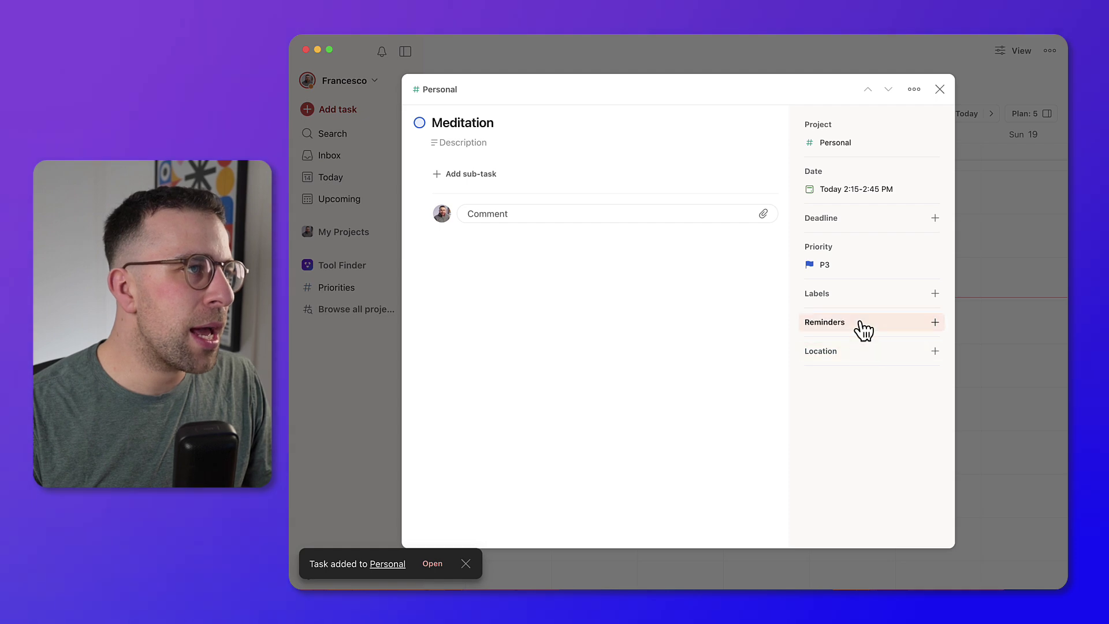
click(912, 89)
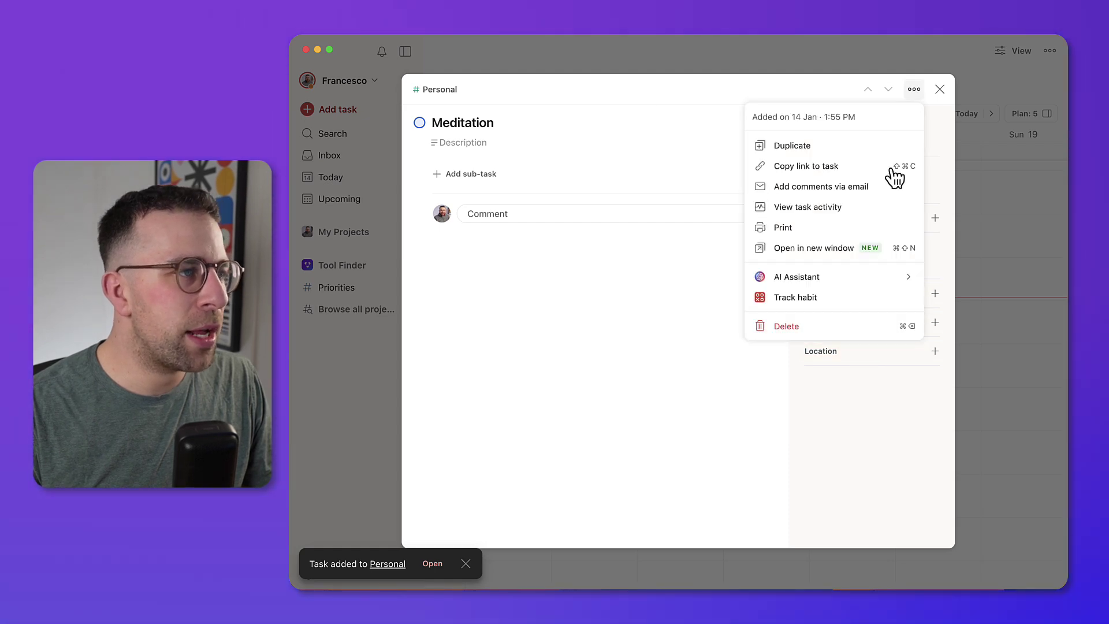
click(843, 300)
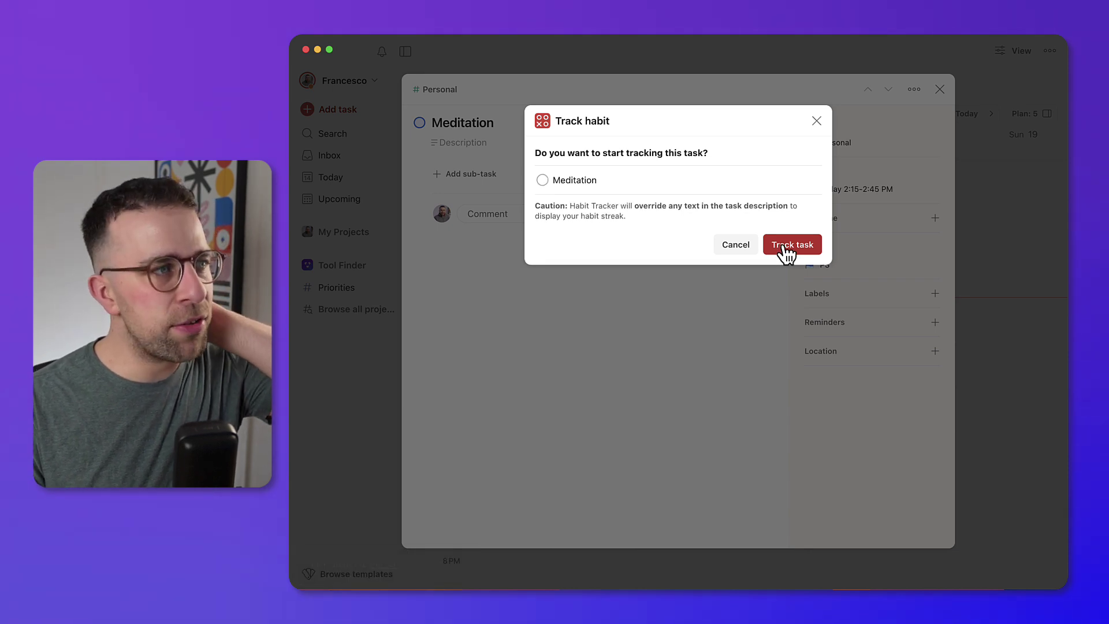
click(784, 246)
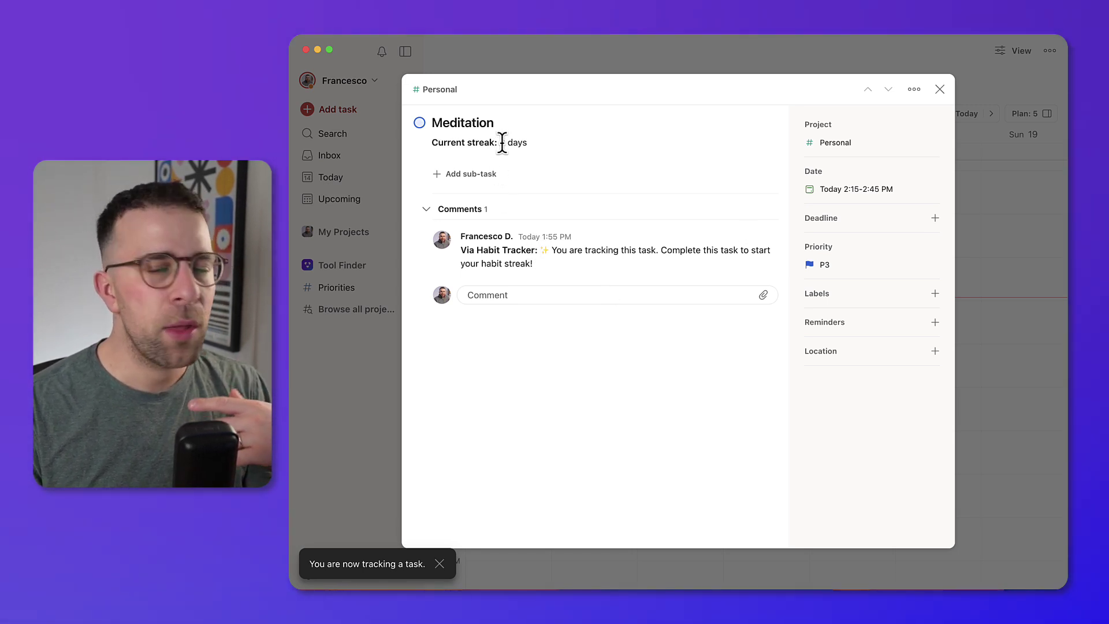
click(419, 123)
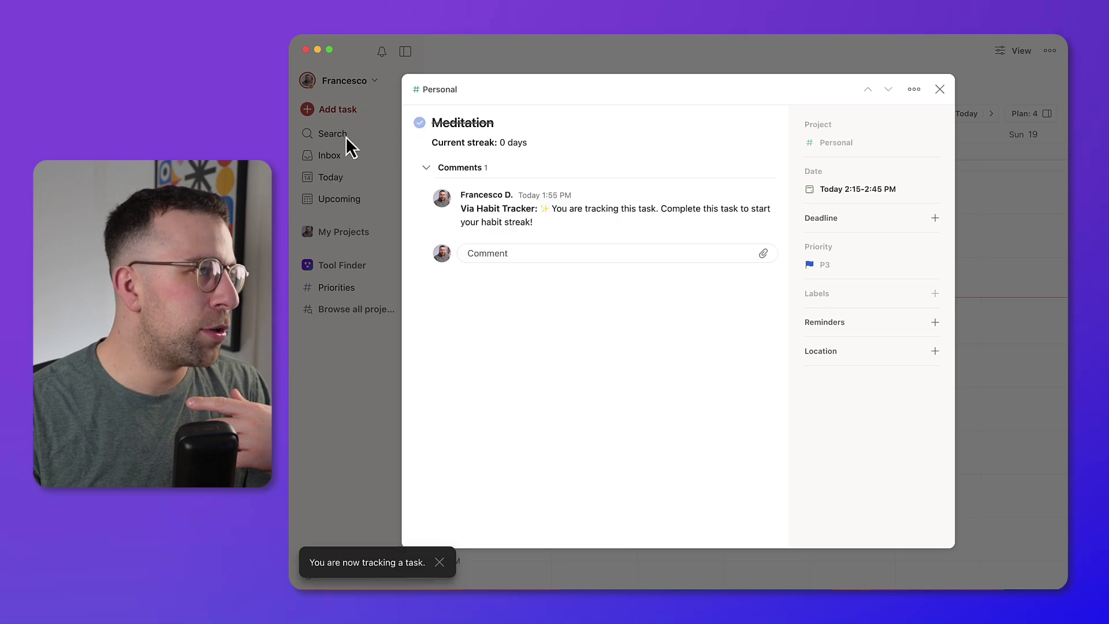
click(358, 139)
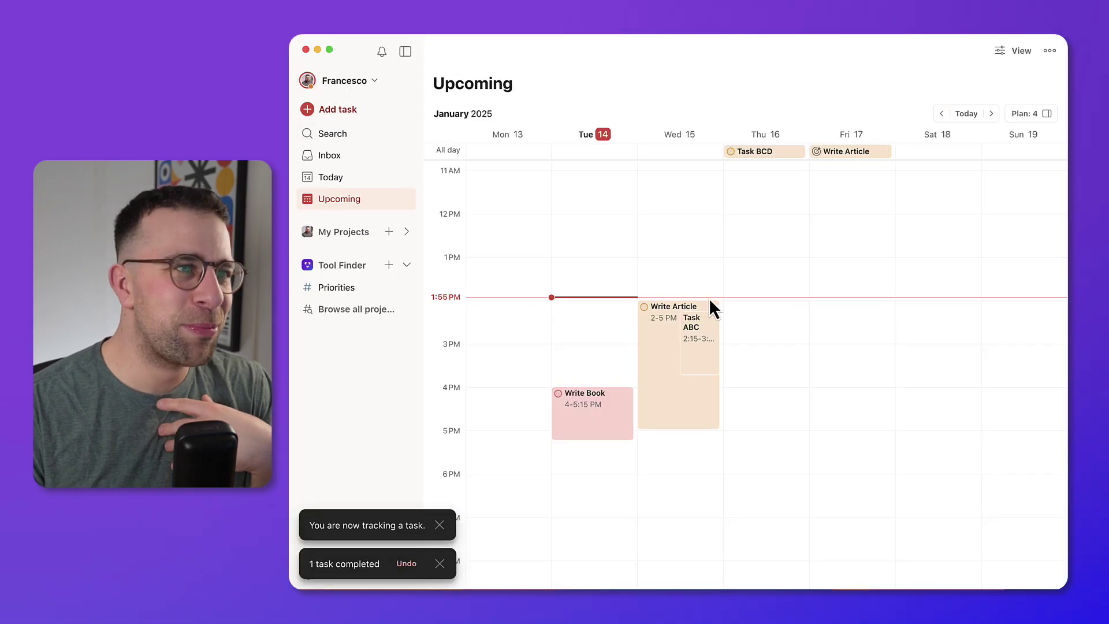
- Turn on Future occurrences for the calendar and check the Write Article deadline on Friday 17
click(1031, 53)
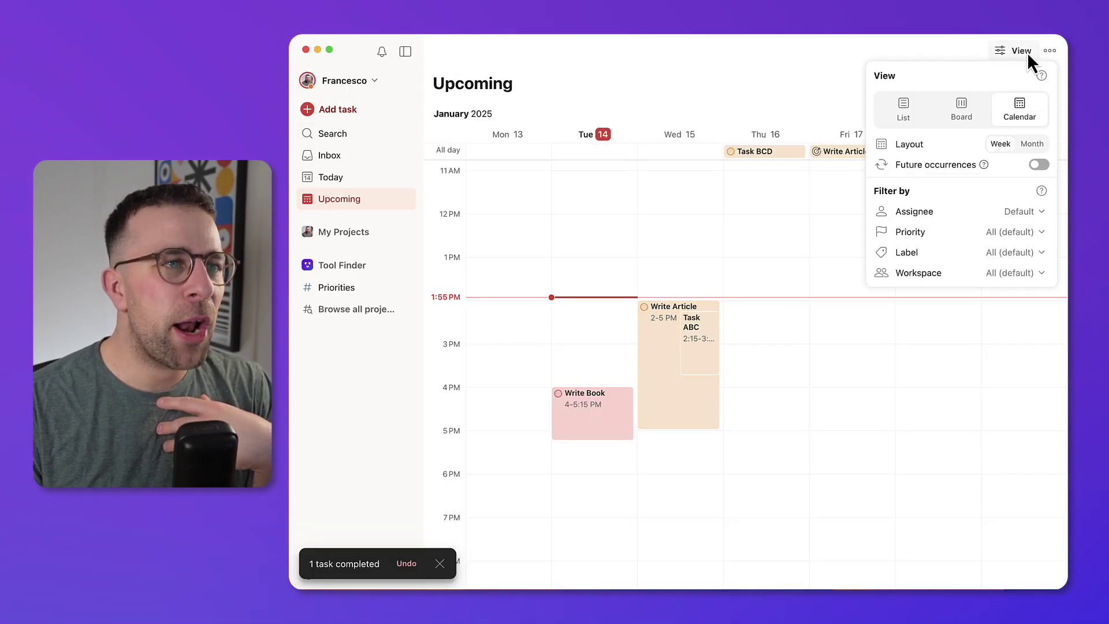
click(1039, 165)
click(811, 86)
click(819, 149)
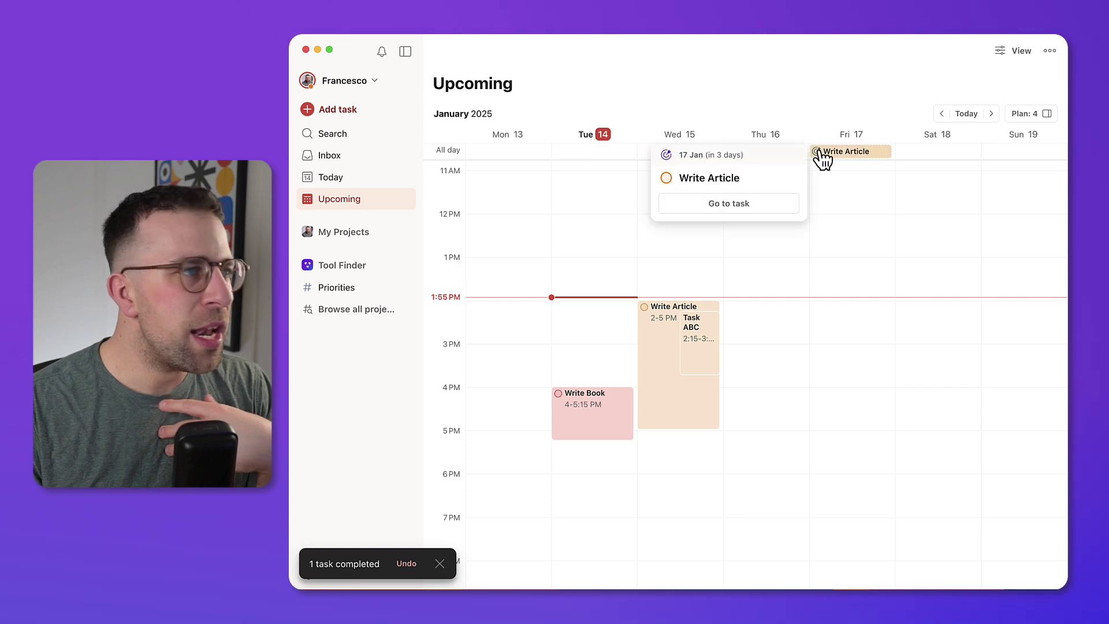
click(749, 236)
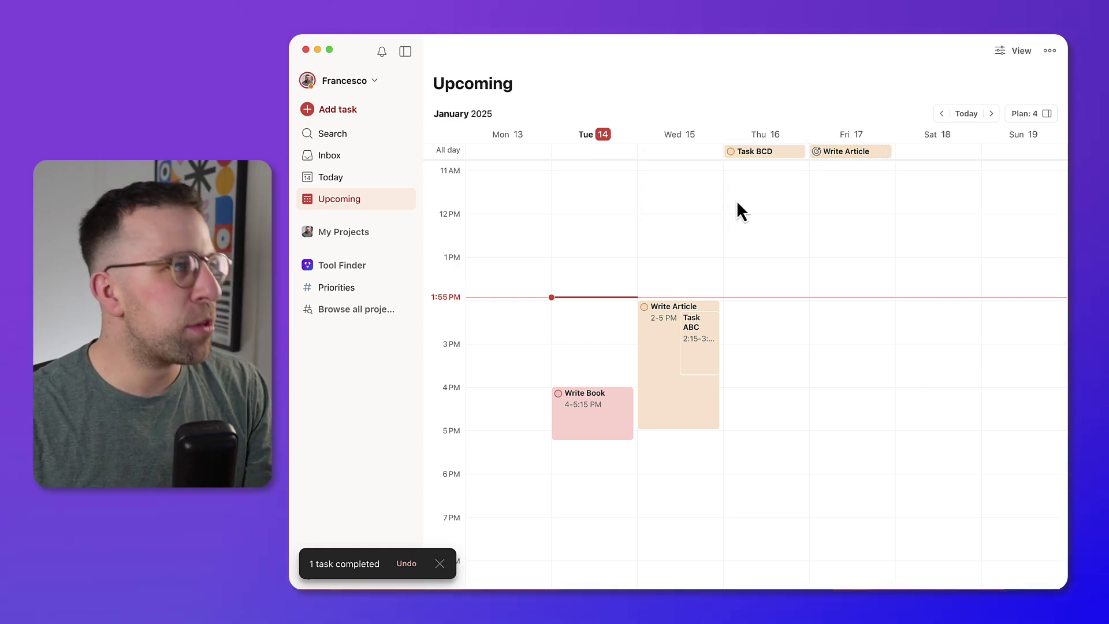
- Reopen the completed Meditation task from the recently viewed items, check its habit streak comment, and mark it incomplete
click(393, 134)
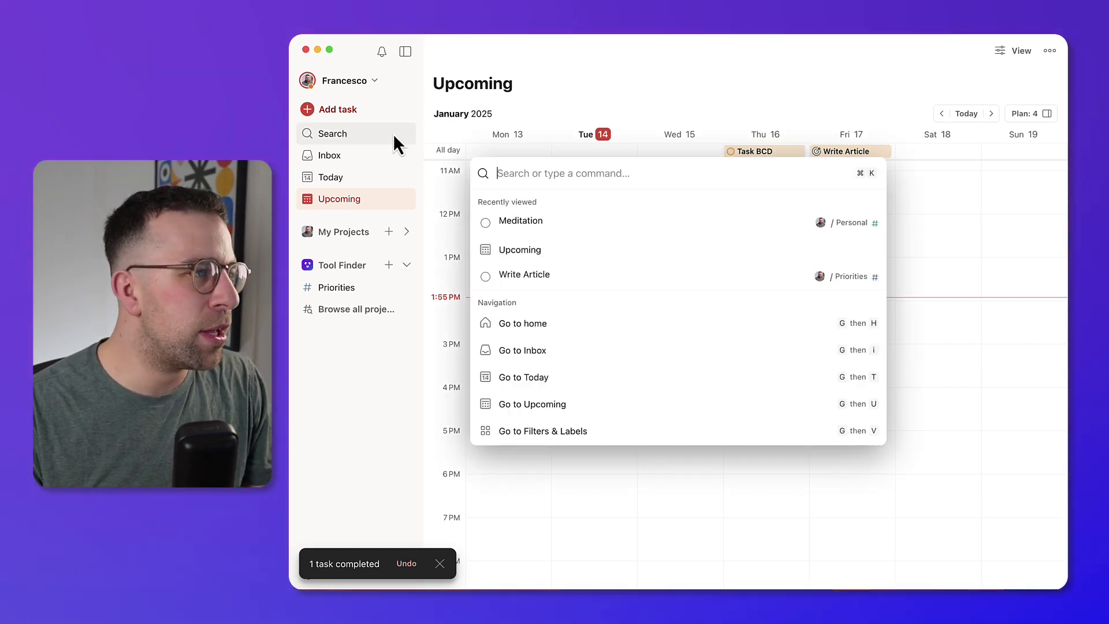
click(550, 221)
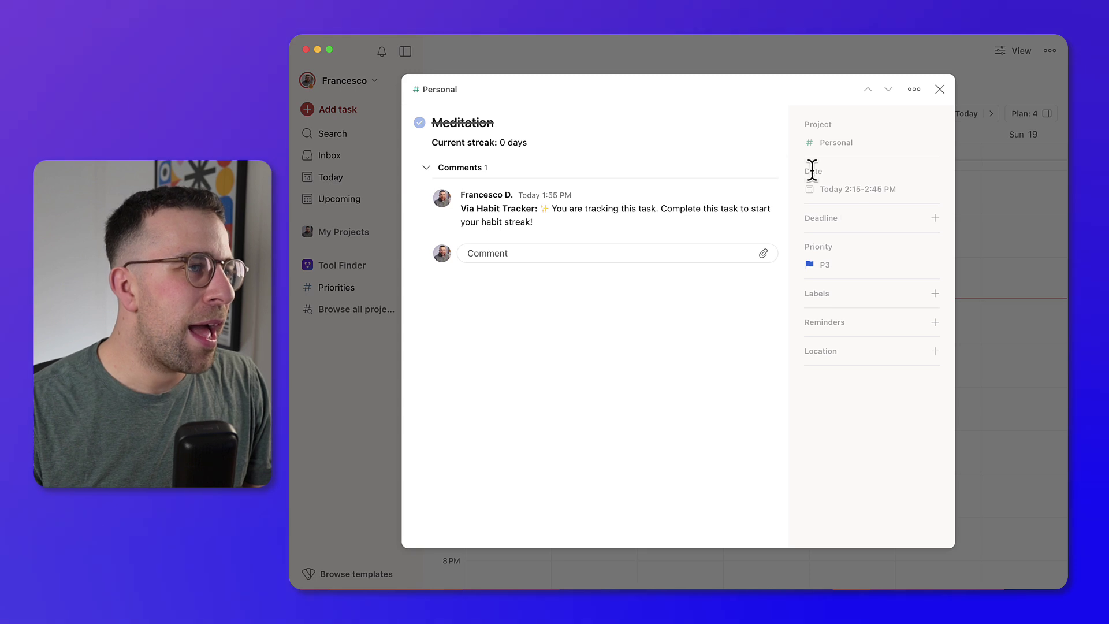
mouse_move(855, 191)
mouse_down()
mouse_move(871, 189)
mouse_move(593, 179)
mouse_up()
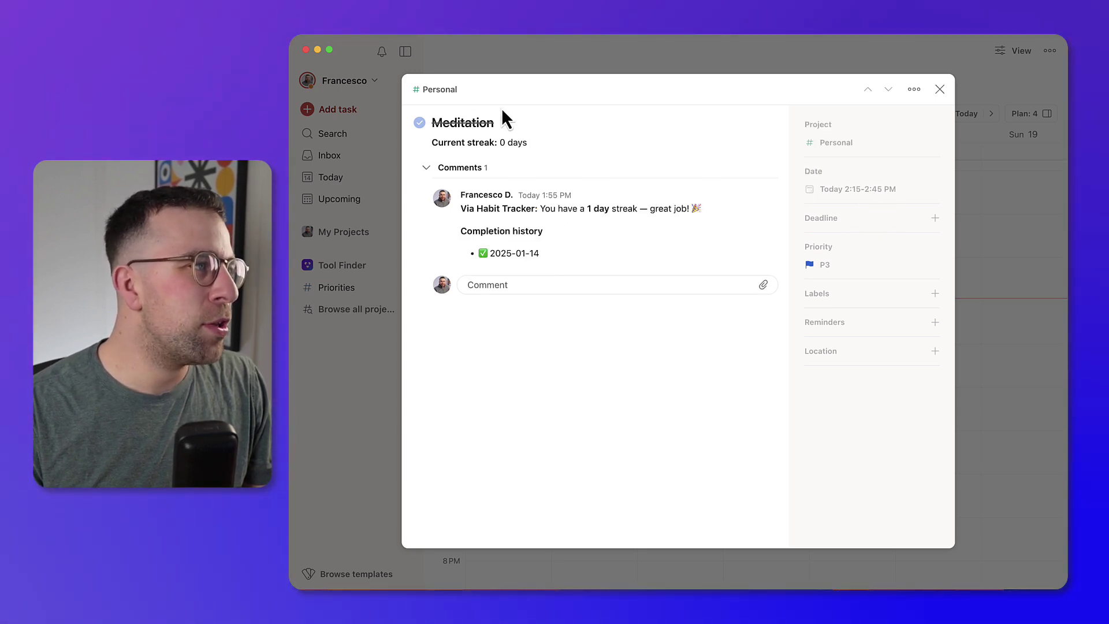
click(420, 123)
- Make the Meditation task recur "everyday at 1pm", save it, and return to the calendar
click(527, 122)
text(eber)
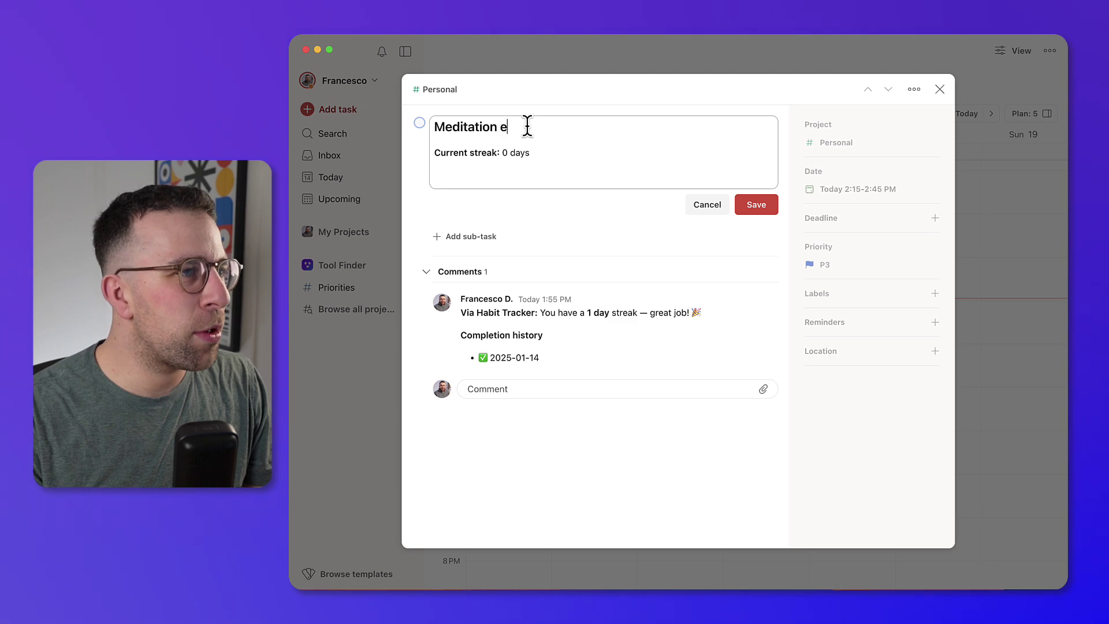
key(BackSpace)
key(BackSpace)
key(BackSpace)
key(BackSpace)
text(ver)
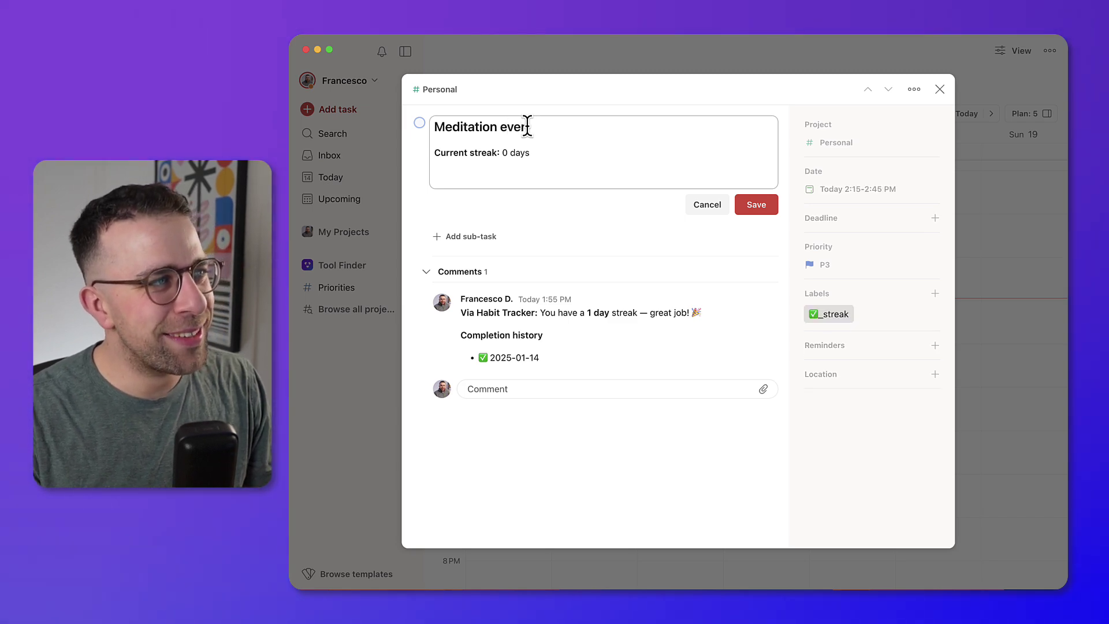
text(yday at 1pm)
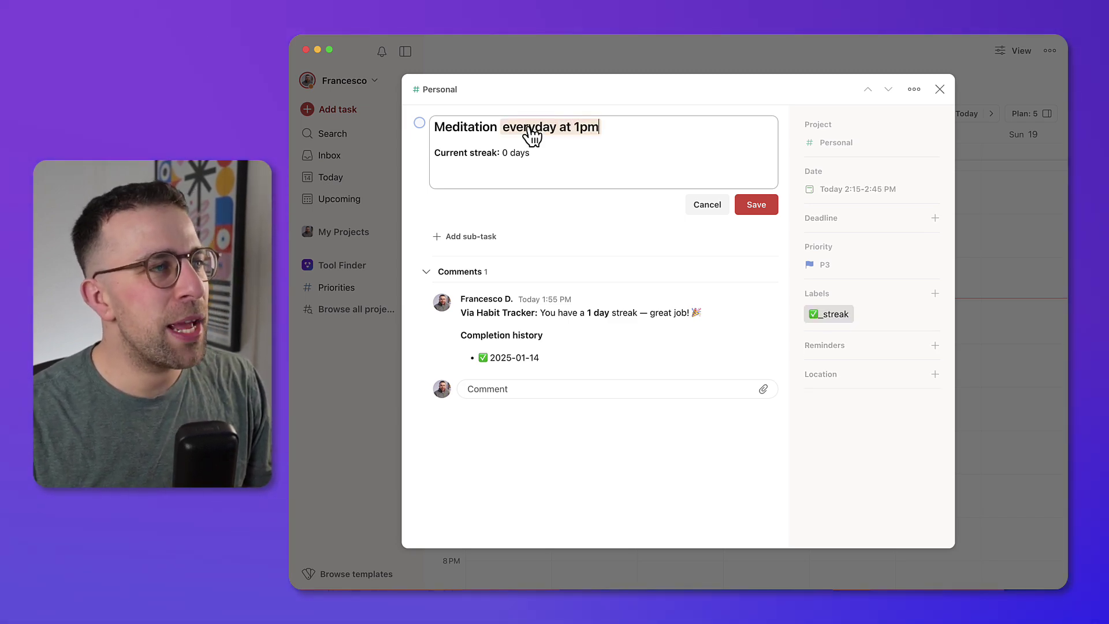
key(Return)
click(985, 183)
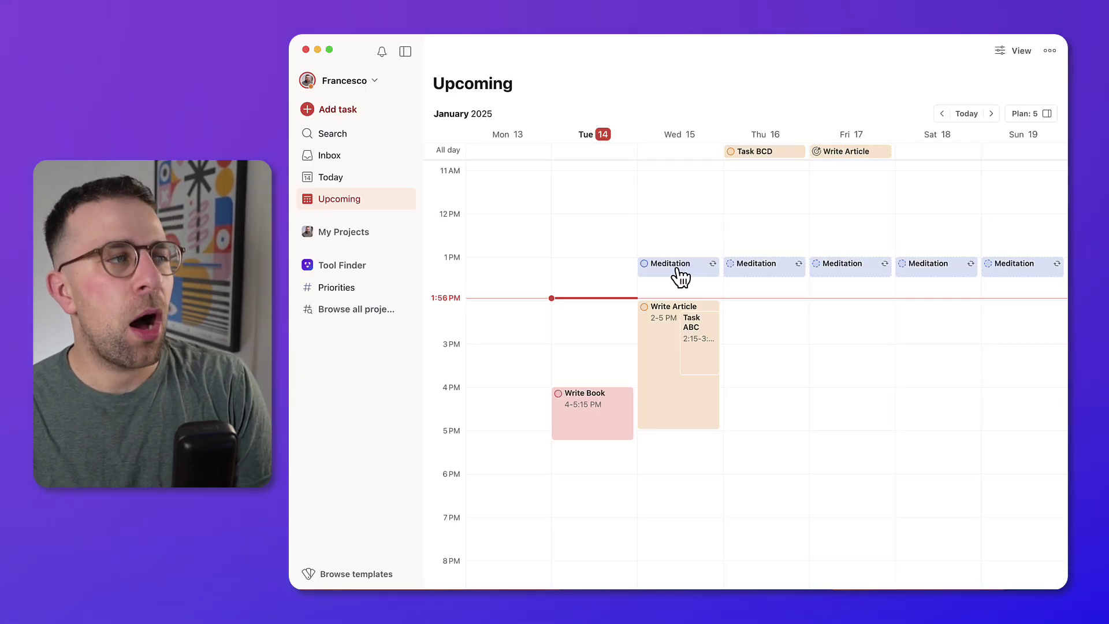
- Mark the Meditation occurrence on Wednesday 15 as complete in the calendar
mouse_move(679, 270)
mouse_move(768, 272)
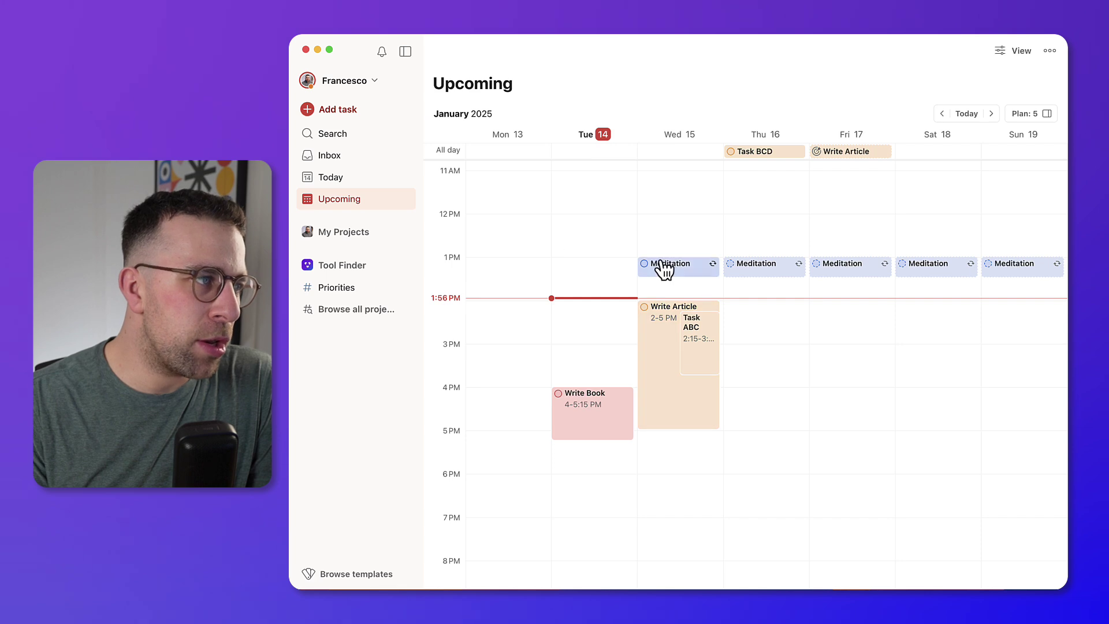
mouse_move(646, 267)
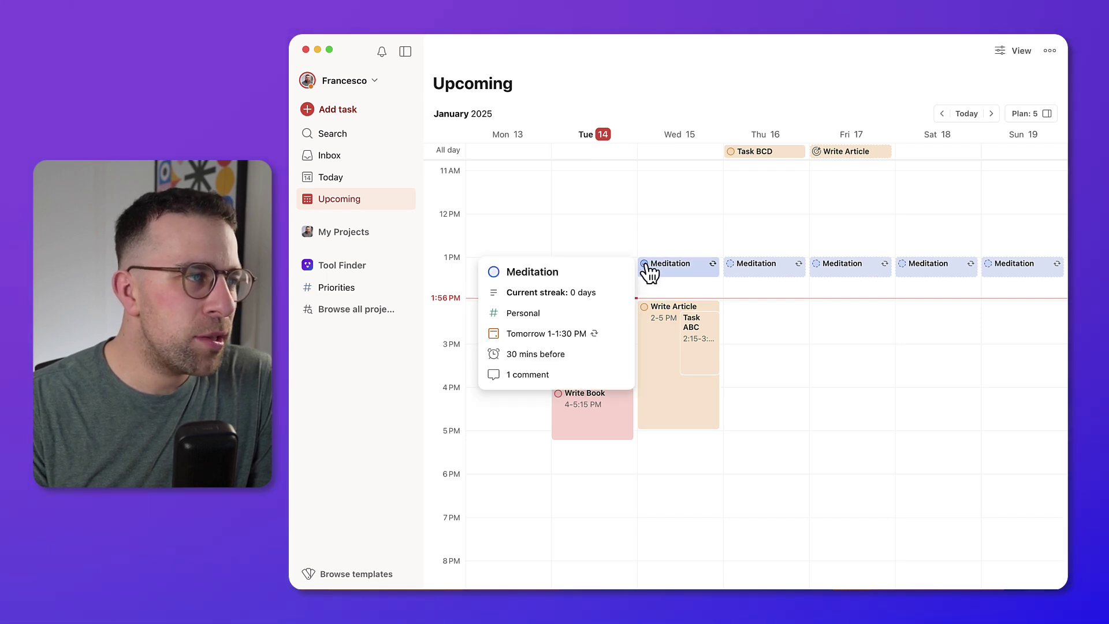
click(645, 263)
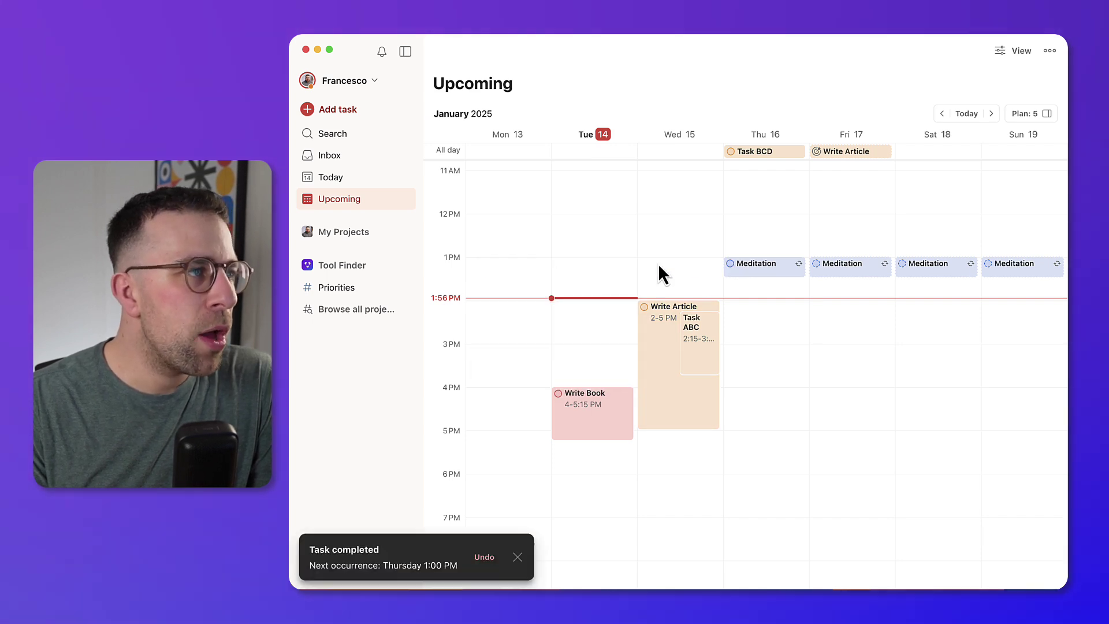
- Check the habit streak in the Thursday 16 Meditation details and in the previews of its future occurrences
click(753, 267)
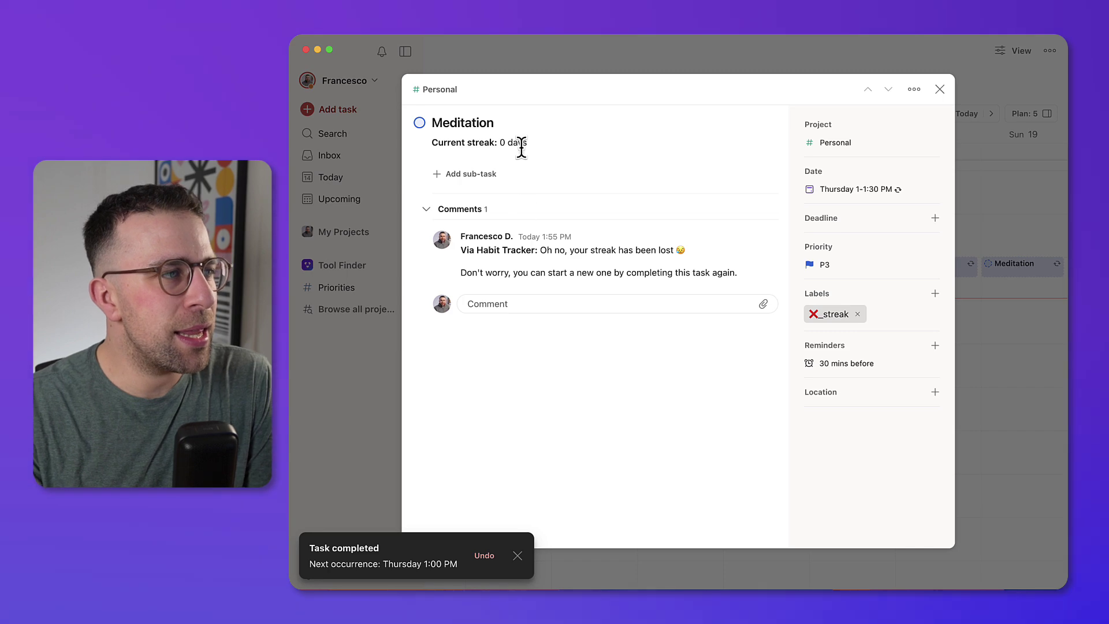
click(983, 221)
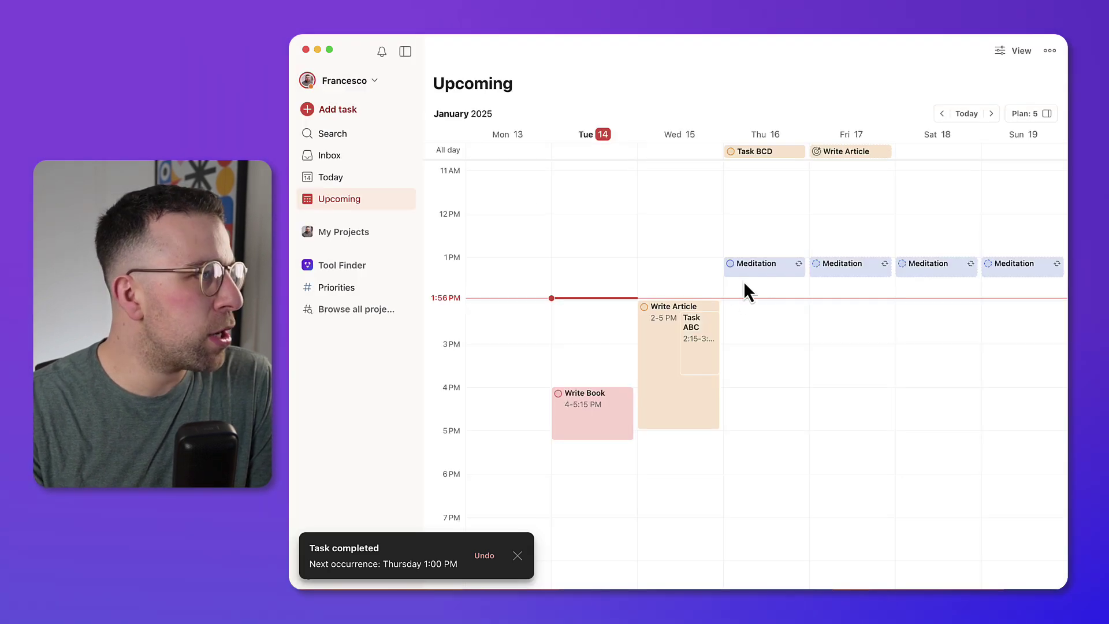
click(751, 267)
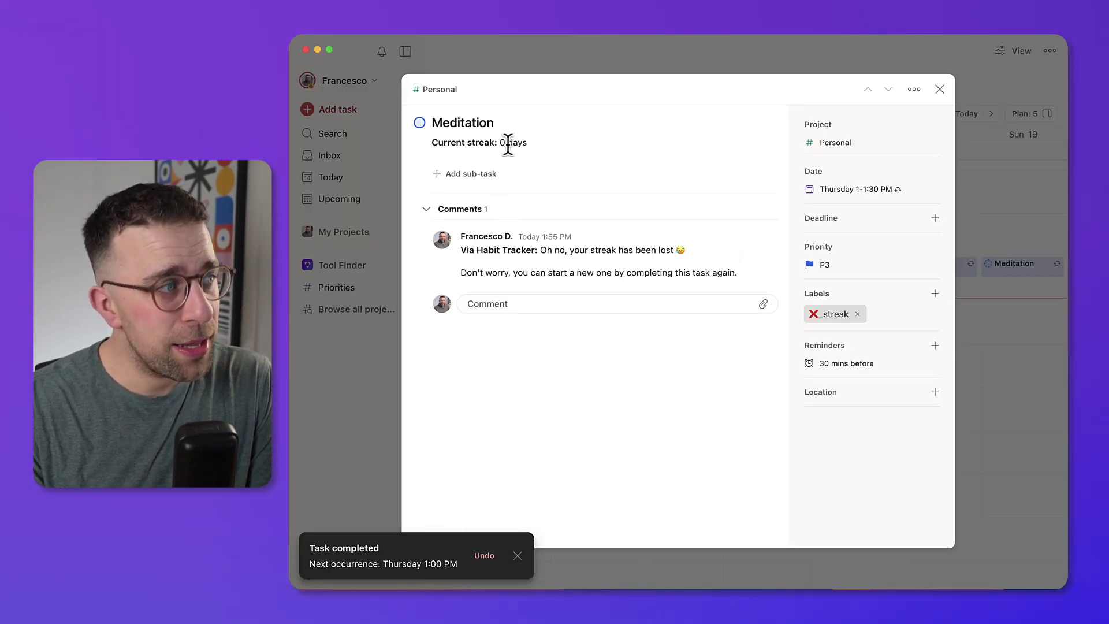
click(1017, 228)
mouse_move(783, 272)
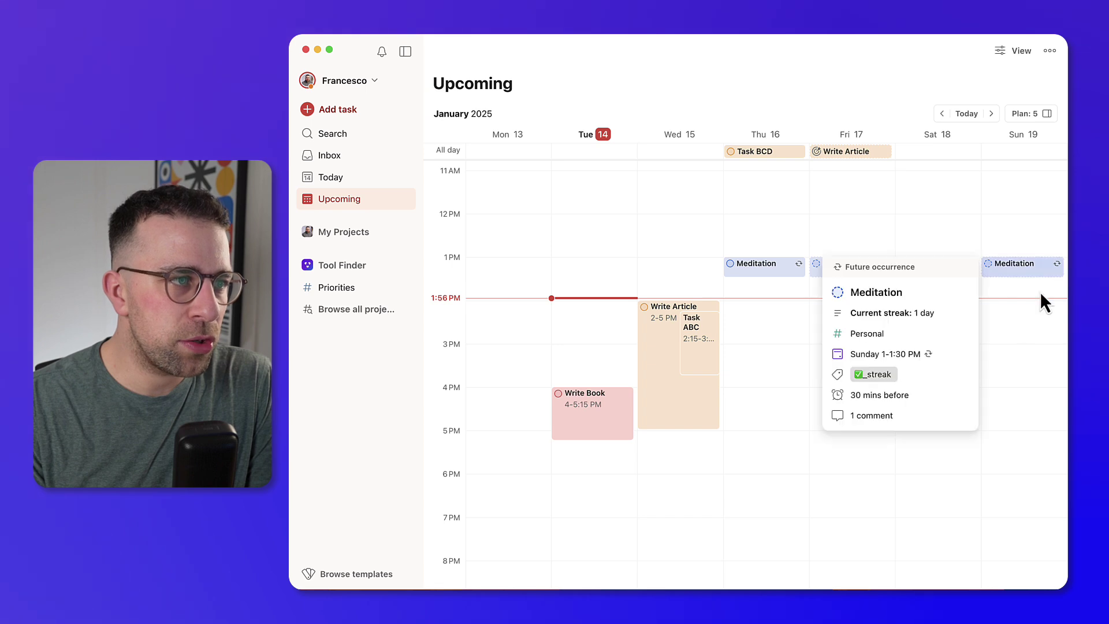
mouse_move(842, 276)
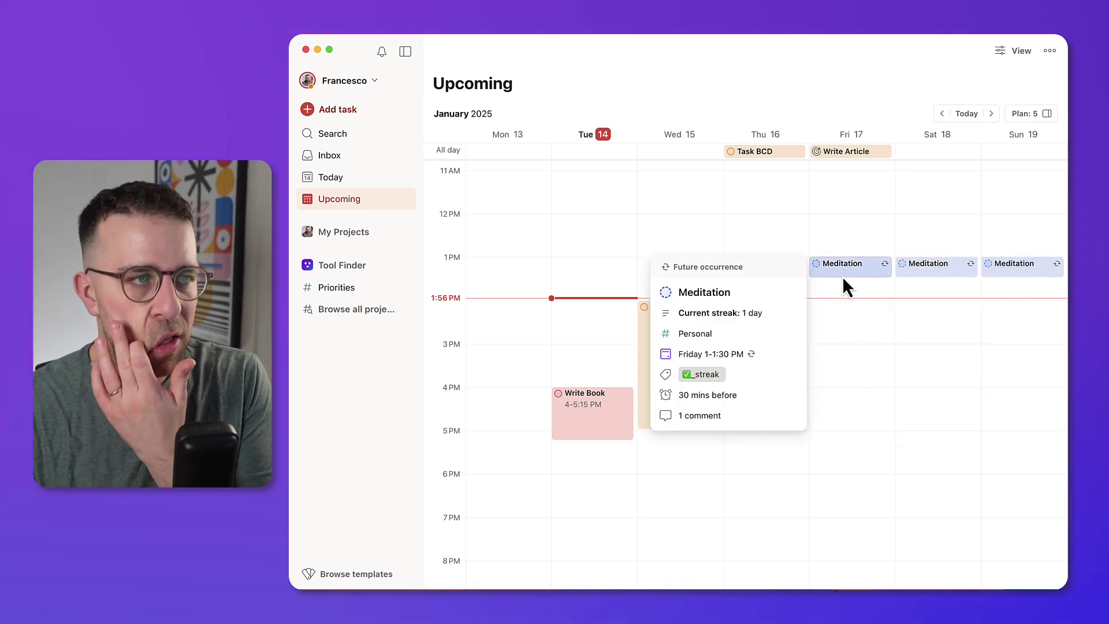
click(836, 233)
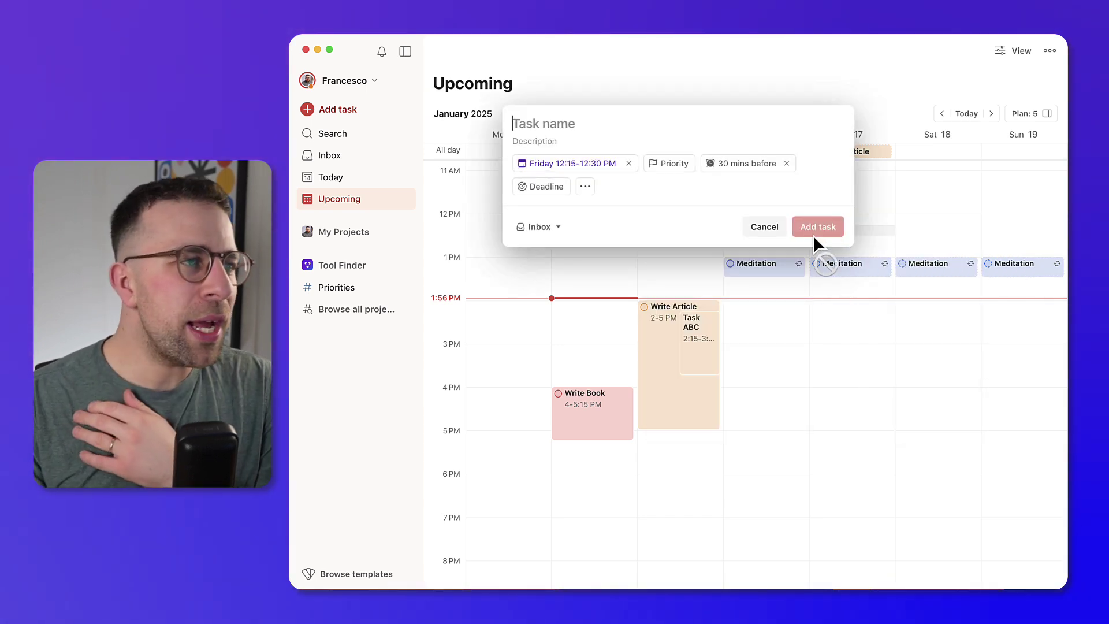
click(763, 230)
scroll(760, 286, up, 1)
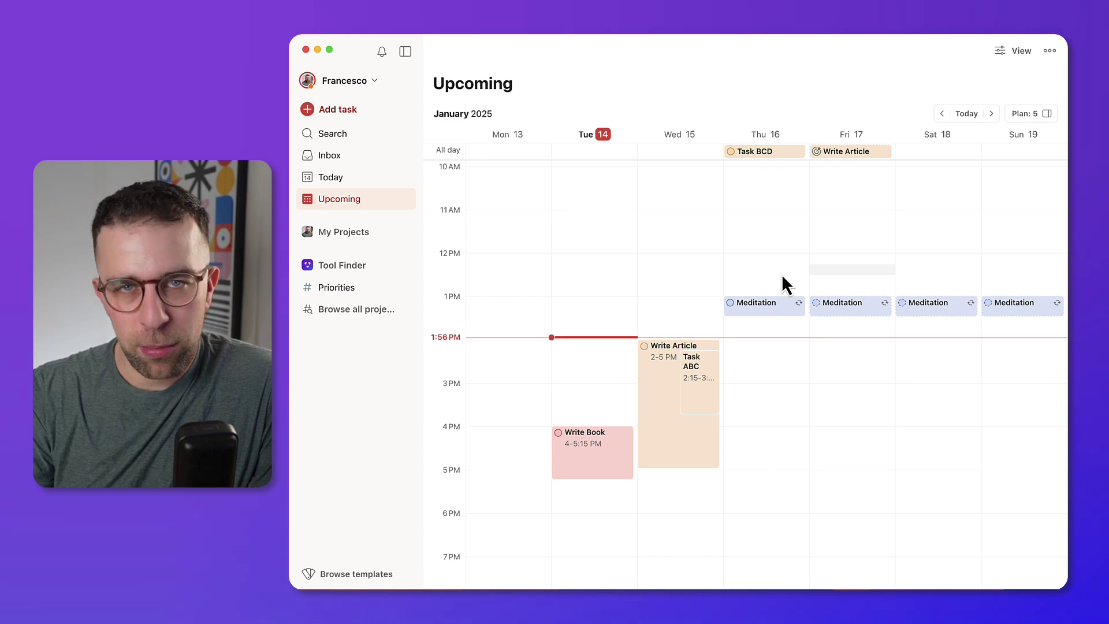
- Toggle the Upcoming calendar's Future occurrences display on and off, leaving it off, and close the view options
click(1049, 51)
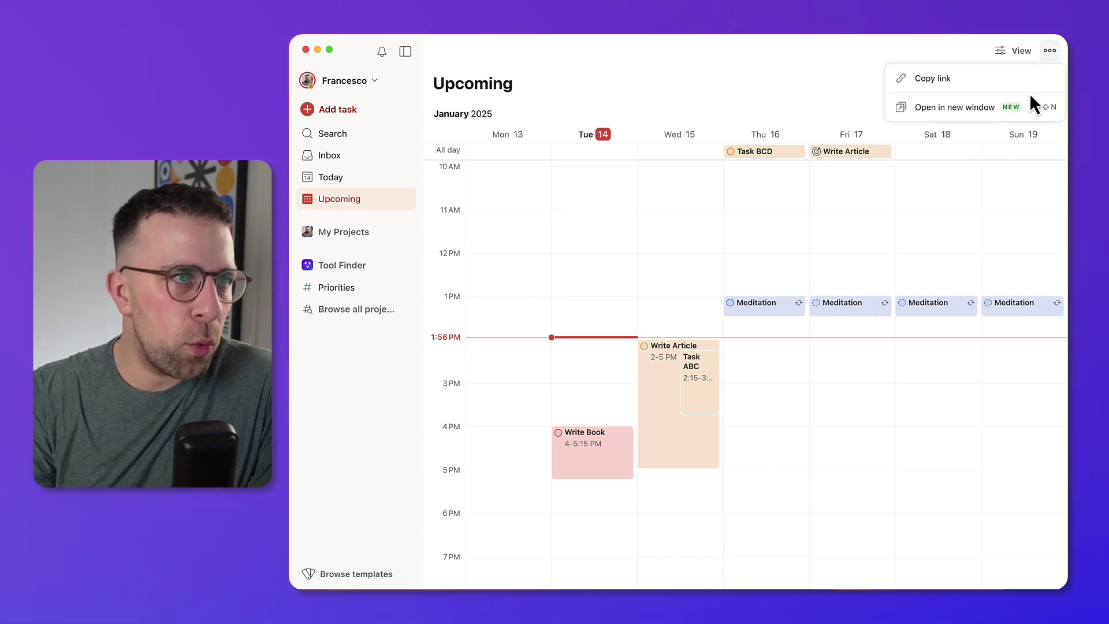
click(1022, 51)
click(1022, 52)
click(1039, 165)
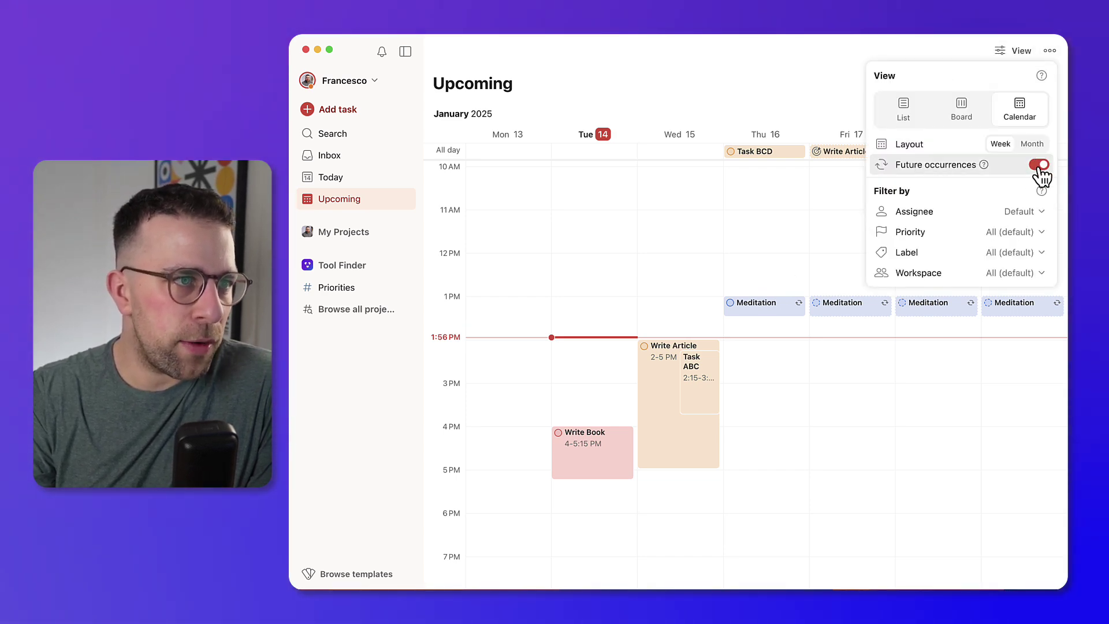
click(1039, 165)
click(1039, 165)
click(1039, 165)
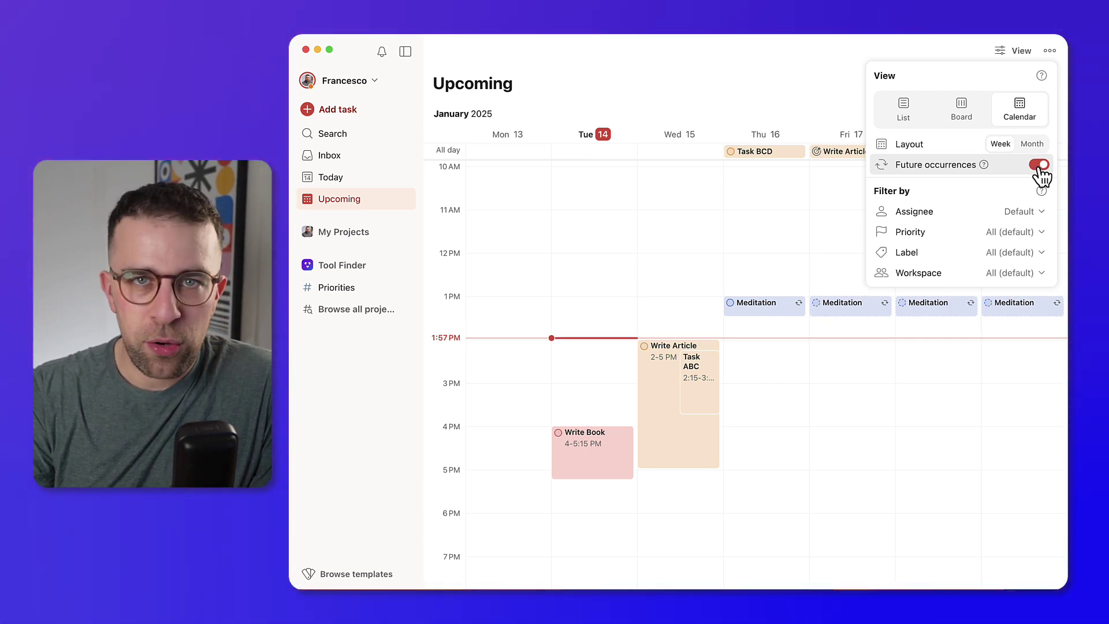
click(1039, 165)
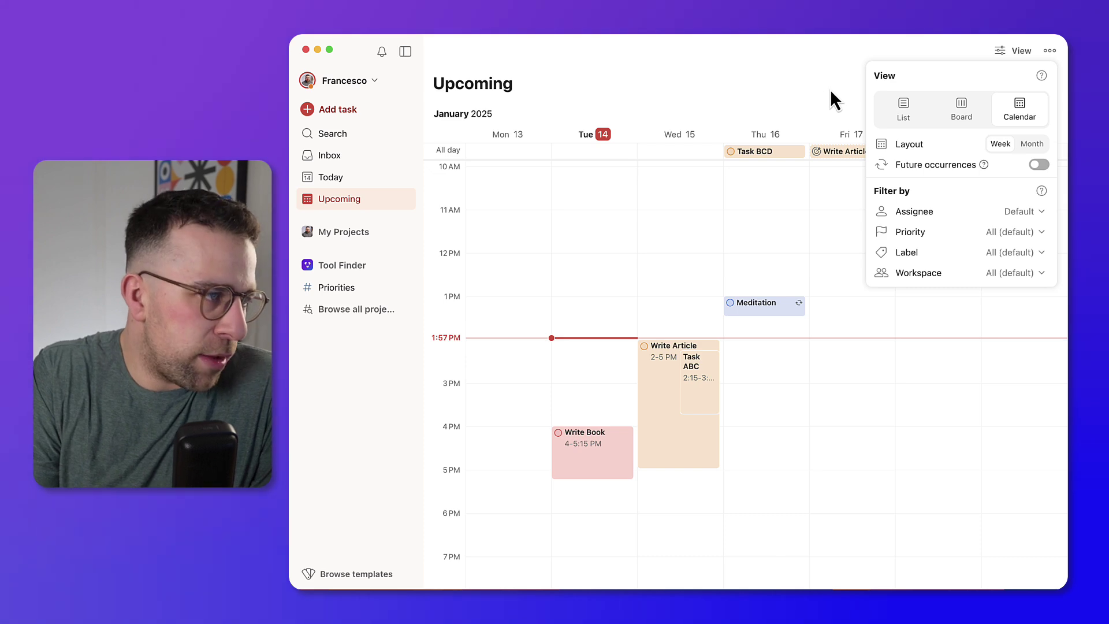
click(829, 92)
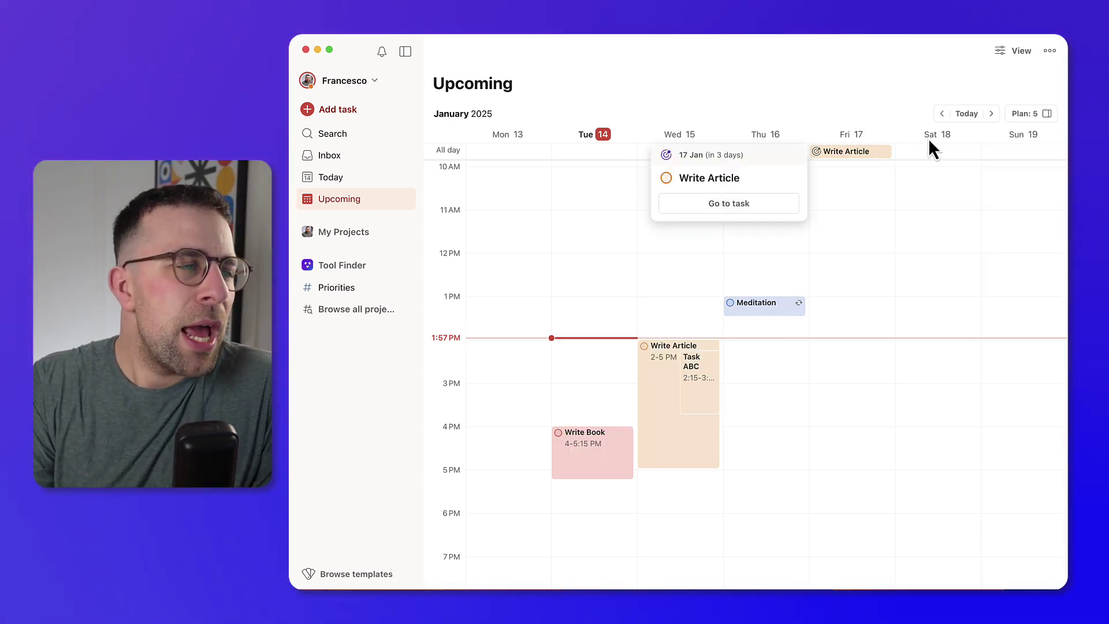
- Check the Write Article deadline entry on Friday 17 and return to the calendar
click(867, 152)
click(1002, 251)
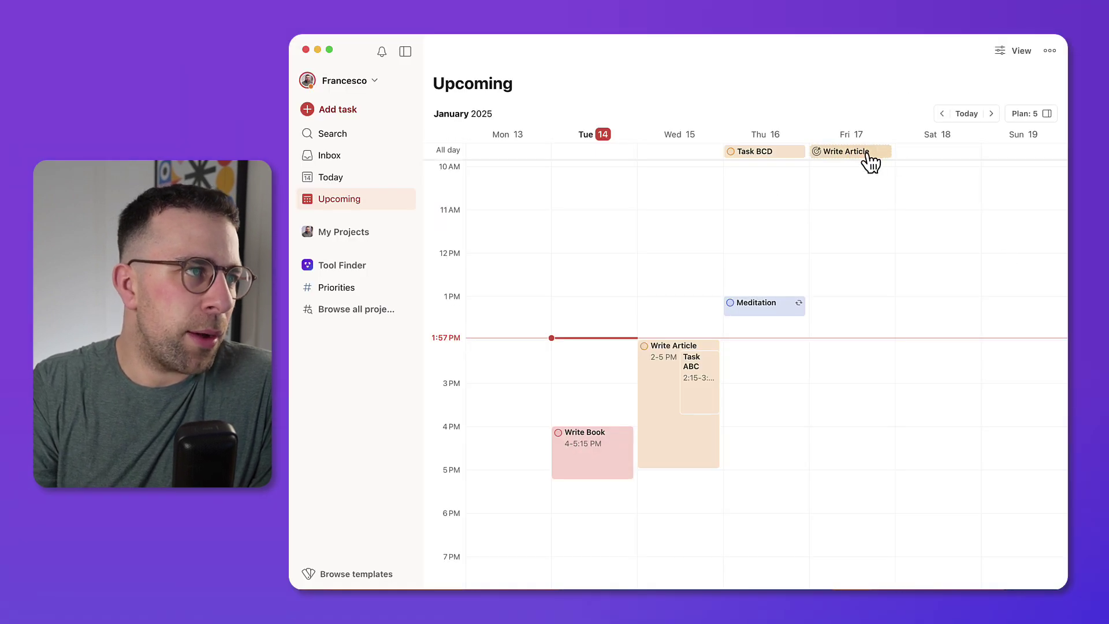
mouse_move(871, 162)
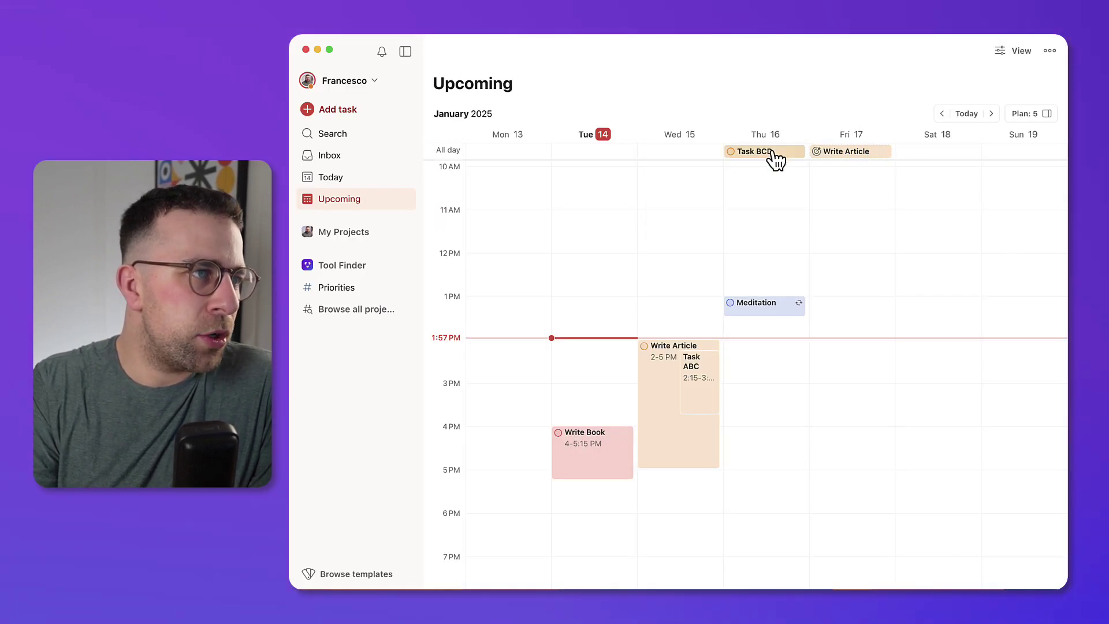
- Set the deadline of Task BCD to 17 January and close its details
click(771, 151)
click(842, 222)
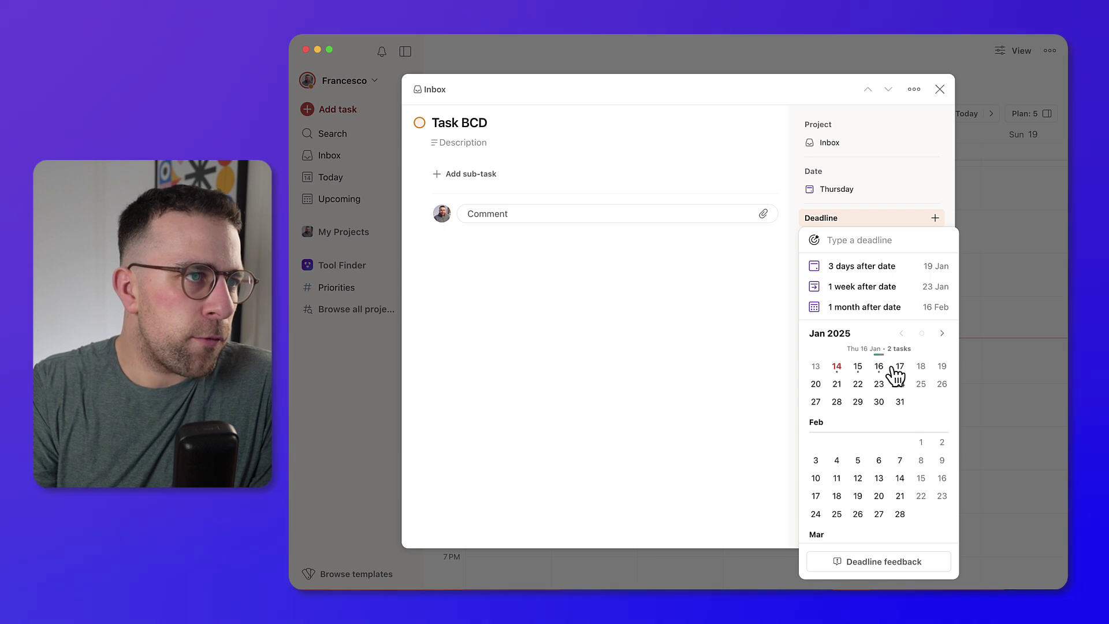
click(896, 367)
click(1003, 199)
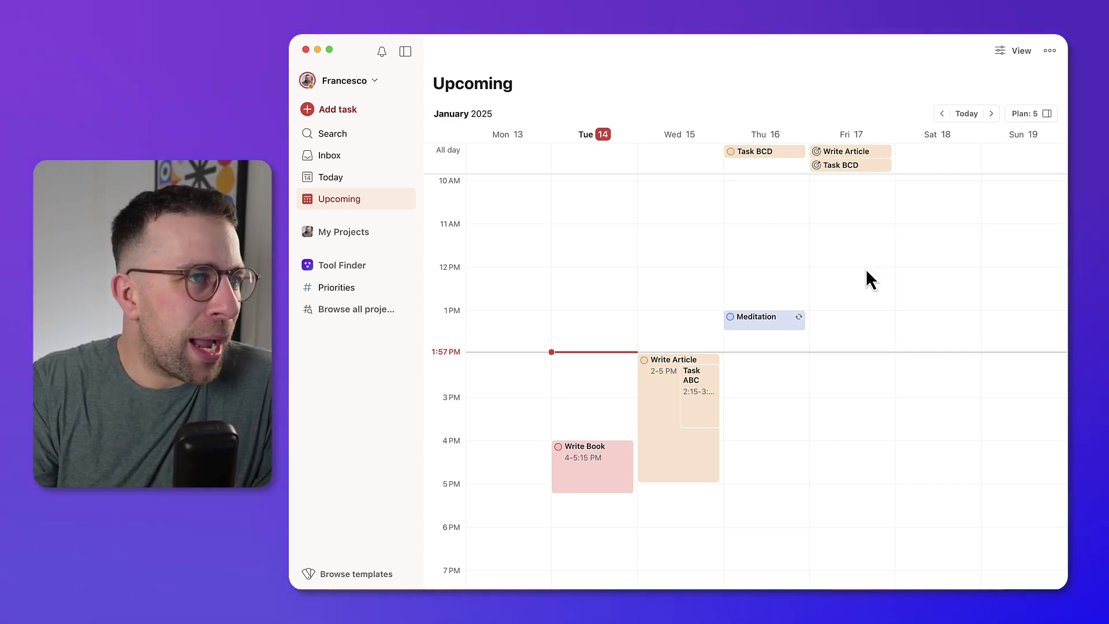
- Show the Plan list beside the Upcoming calendar and switch to the Today view
scroll(865, 269, down, 2)
click(1029, 114)
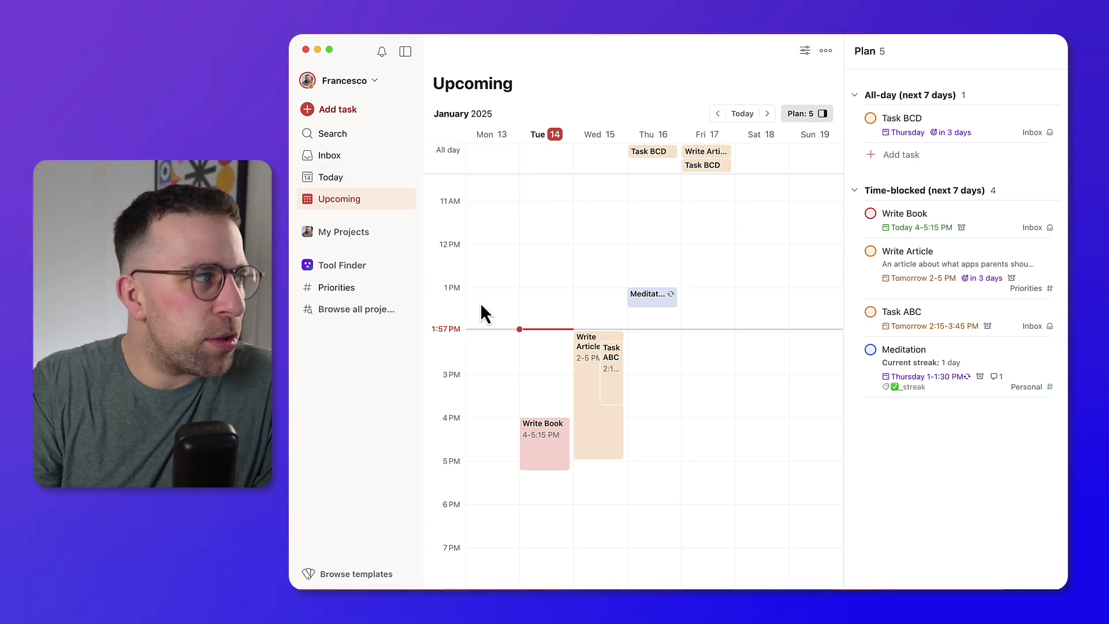
click(364, 178)
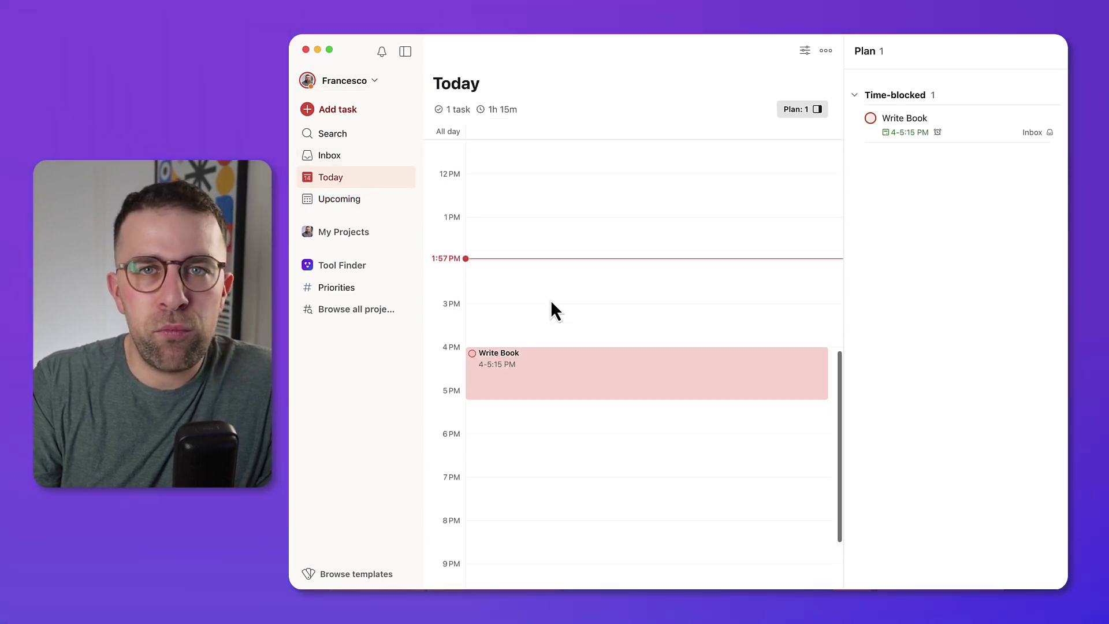
scroll(550, 299, down, 2)
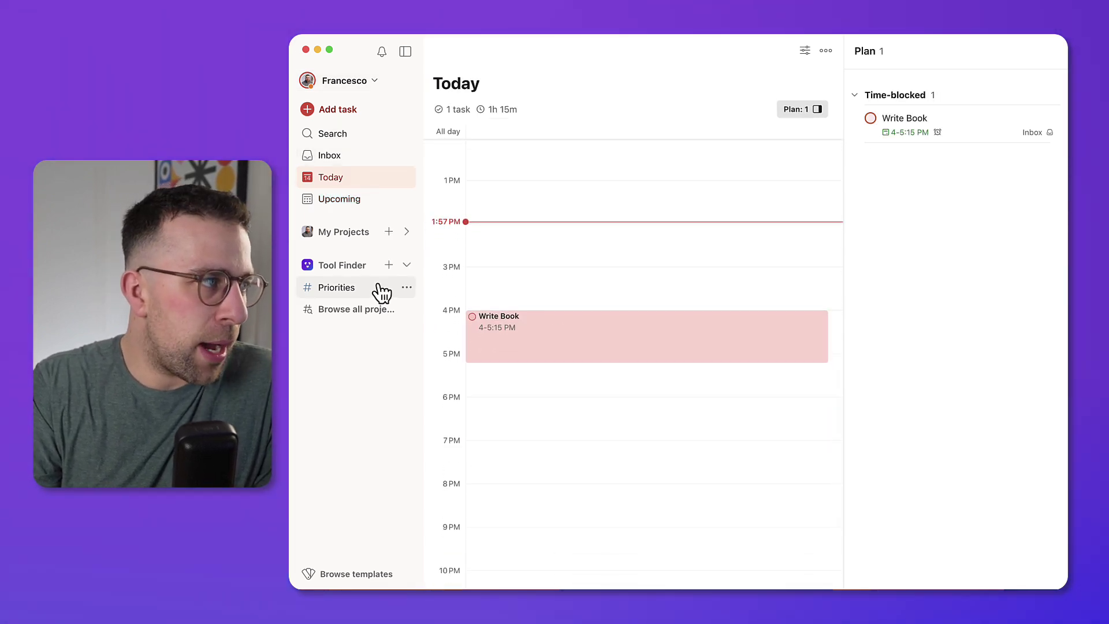
- Expand My Projects to list its projects and open the account settings
click(408, 233)
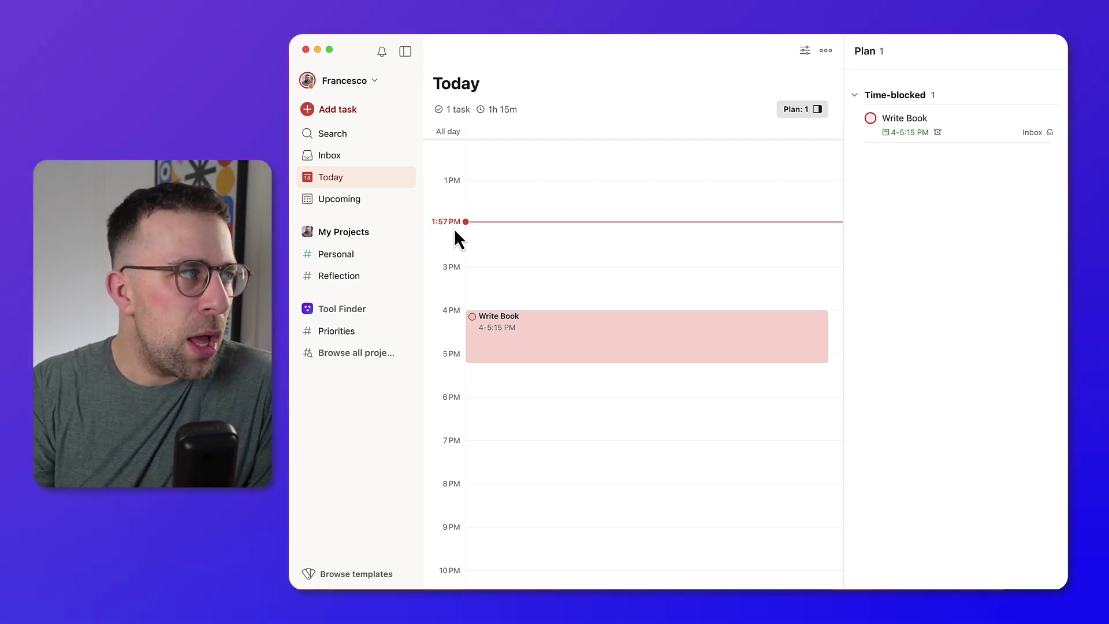
click(372, 86)
click(396, 147)
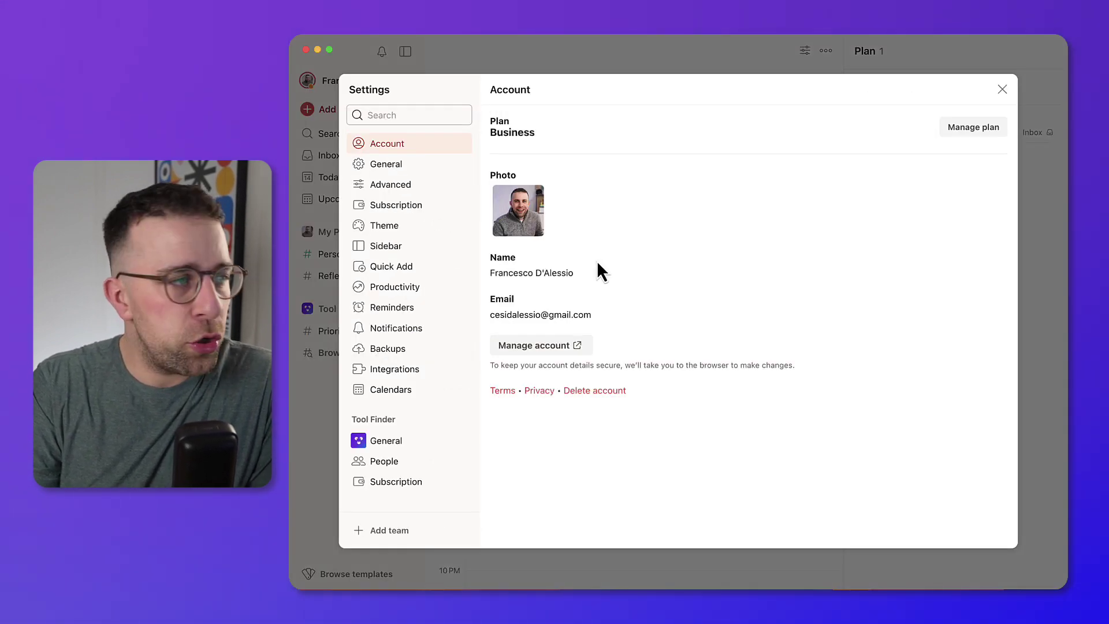
- Review the General settings, including the Home view choices, date and time options, and task complete tone
click(416, 166)
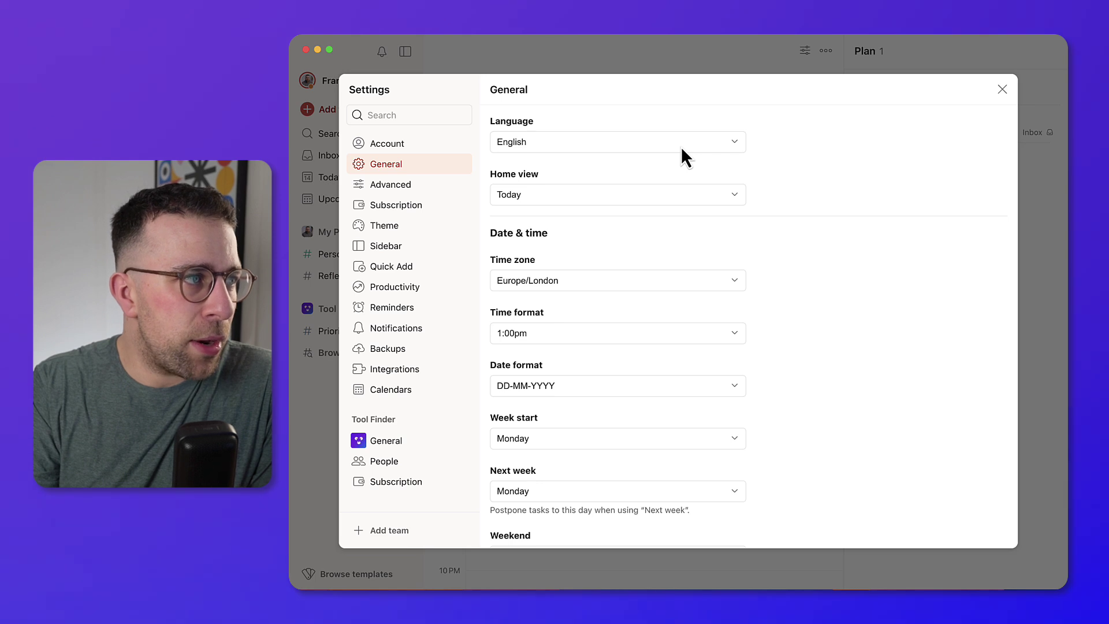
click(625, 197)
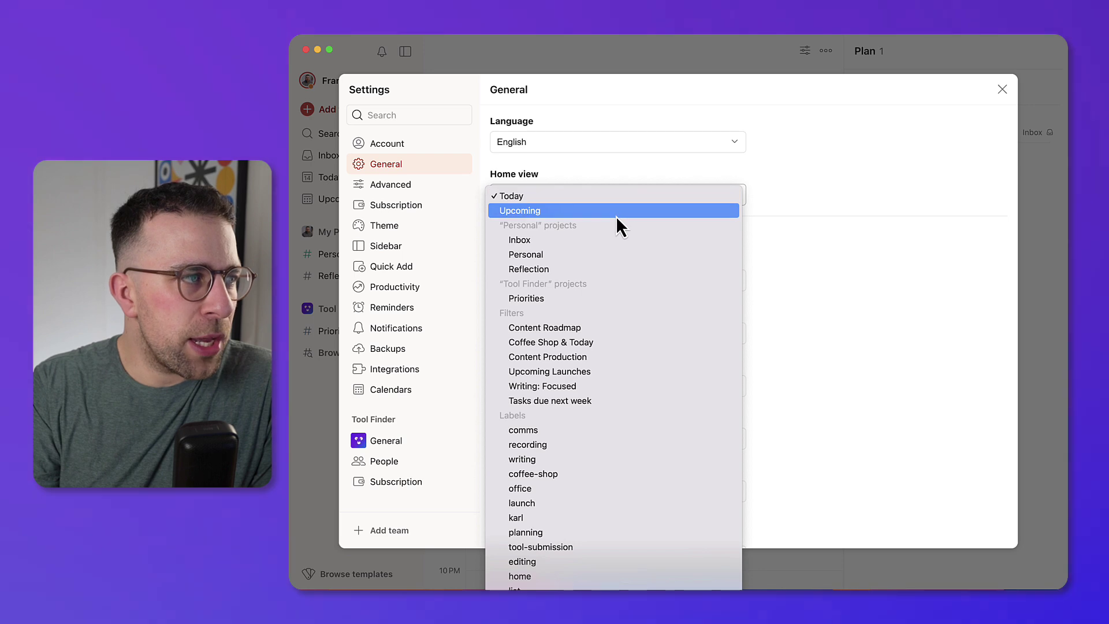
click(811, 179)
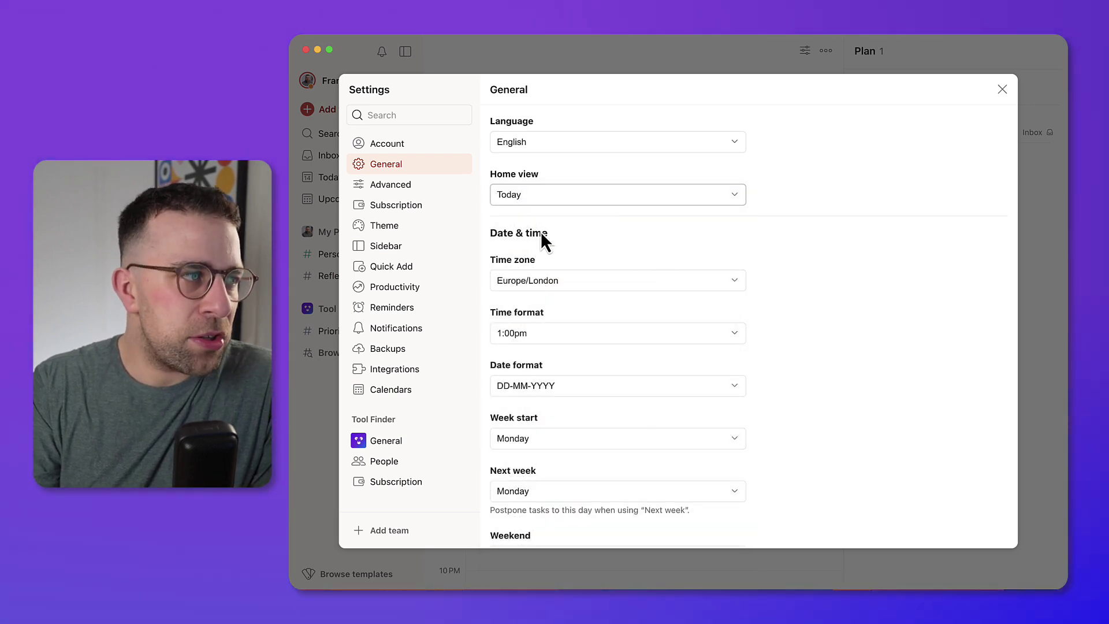
scroll(545, 287, down, 2)
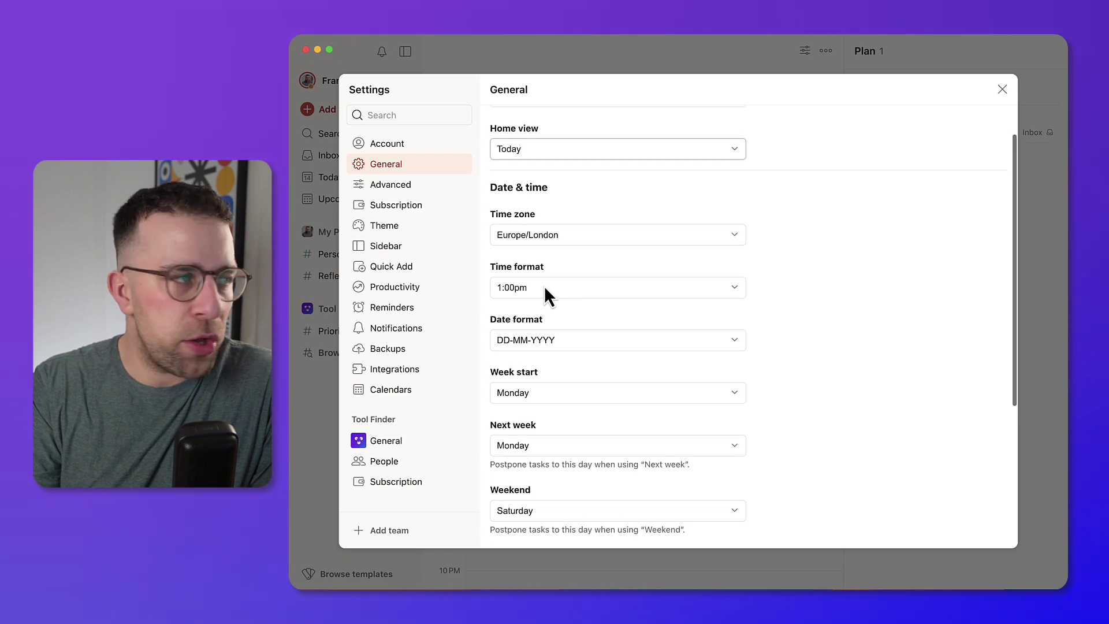
scroll(544, 285, up, 2)
scroll(571, 282, down, 3)
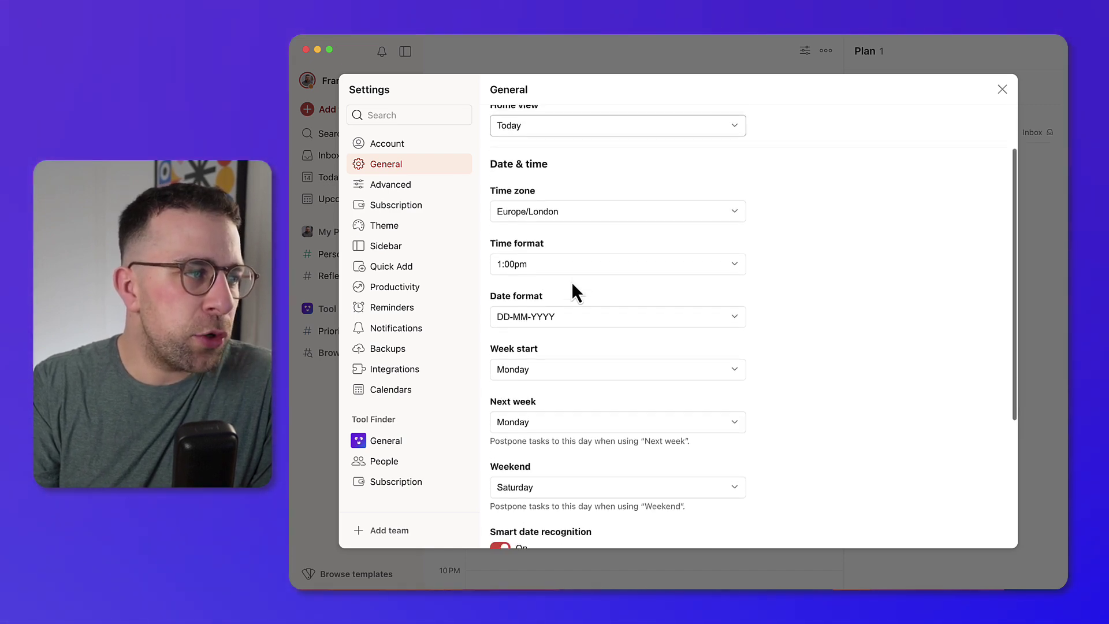
scroll(570, 282, down, 4)
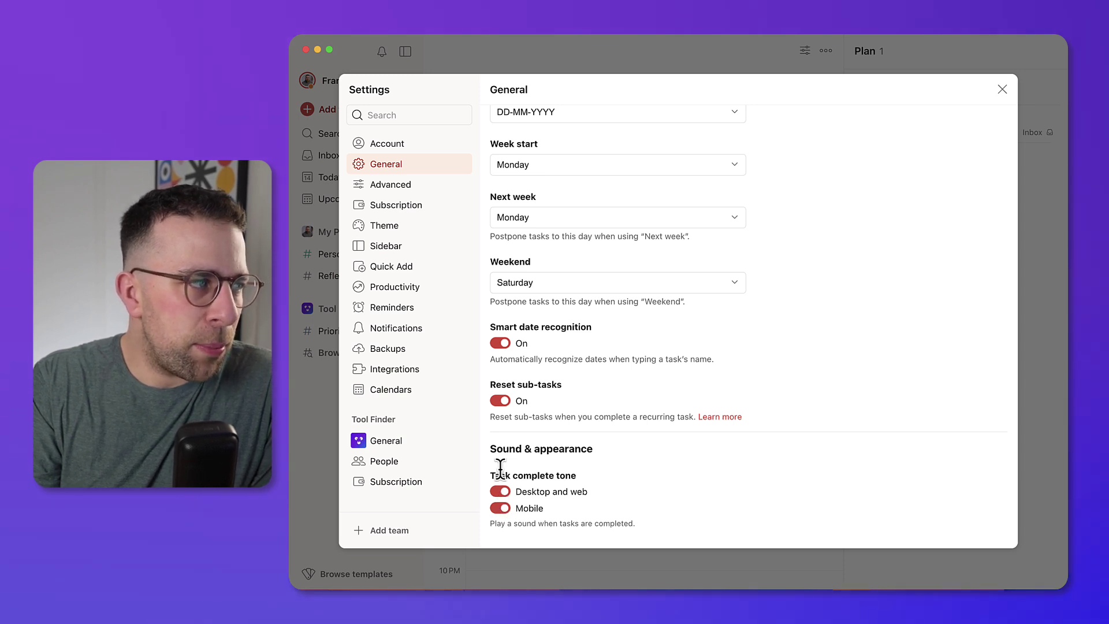
- Review the Advanced settings, including startup, experimental features and keyboard shortcuts
click(422, 188)
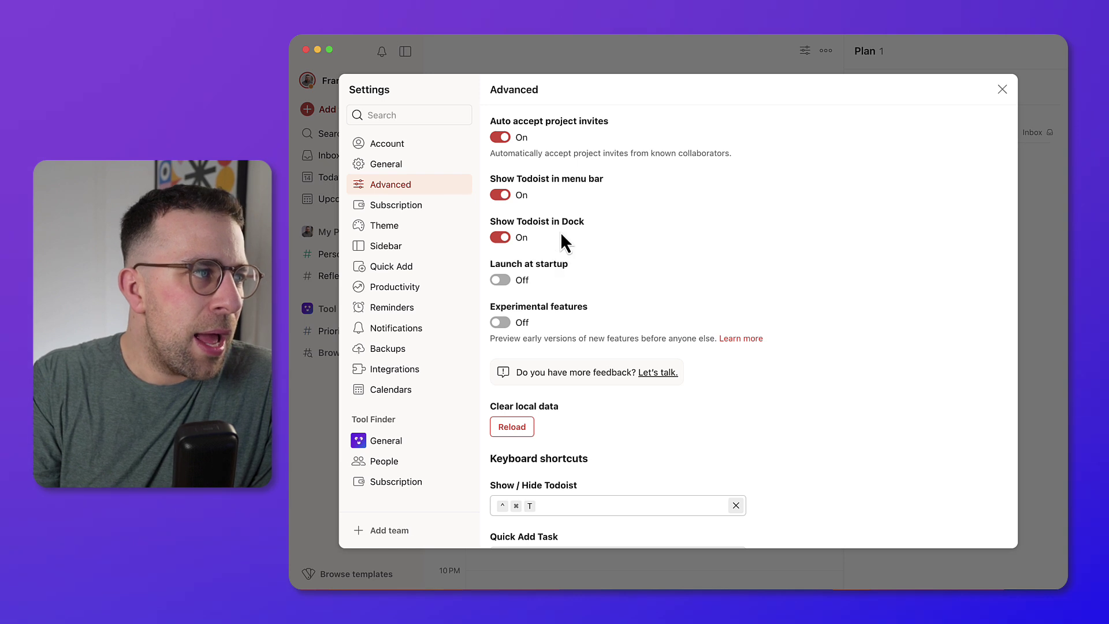
scroll(521, 347, down, 2)
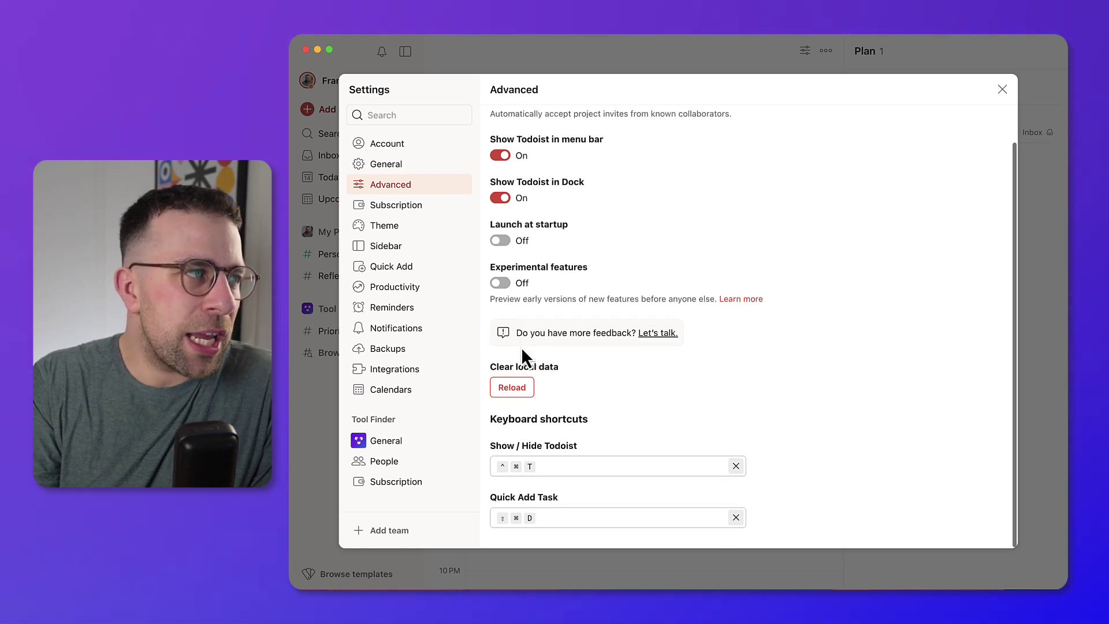
scroll(521, 347, up, 2)
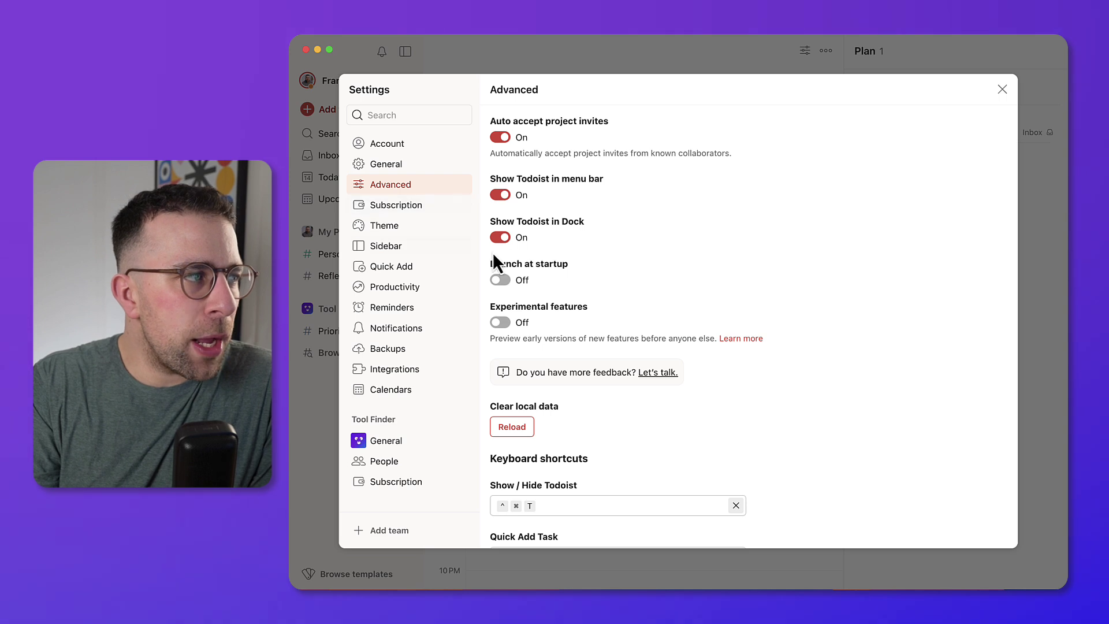
- Hide Browse templates from the sidebar, save the change, and close the settings
click(441, 252)
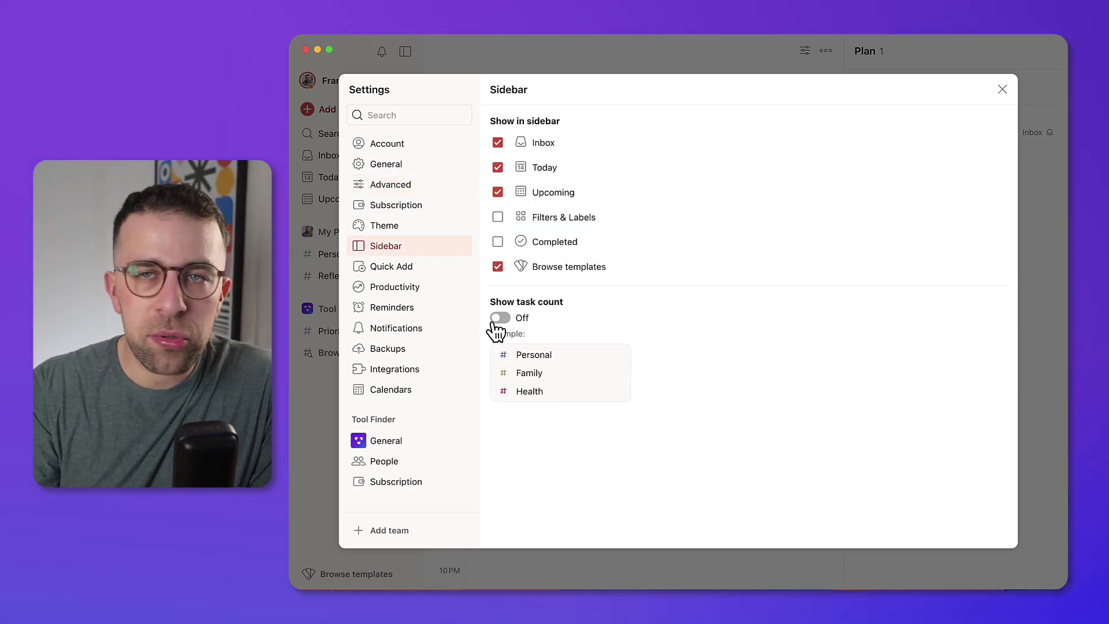
click(497, 266)
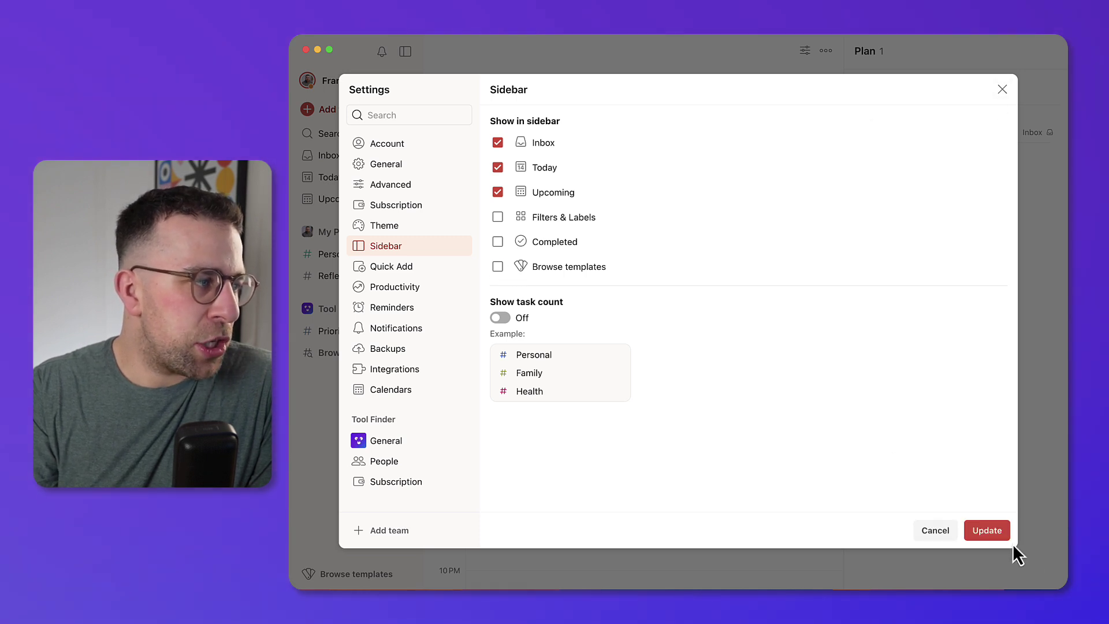
click(989, 530)
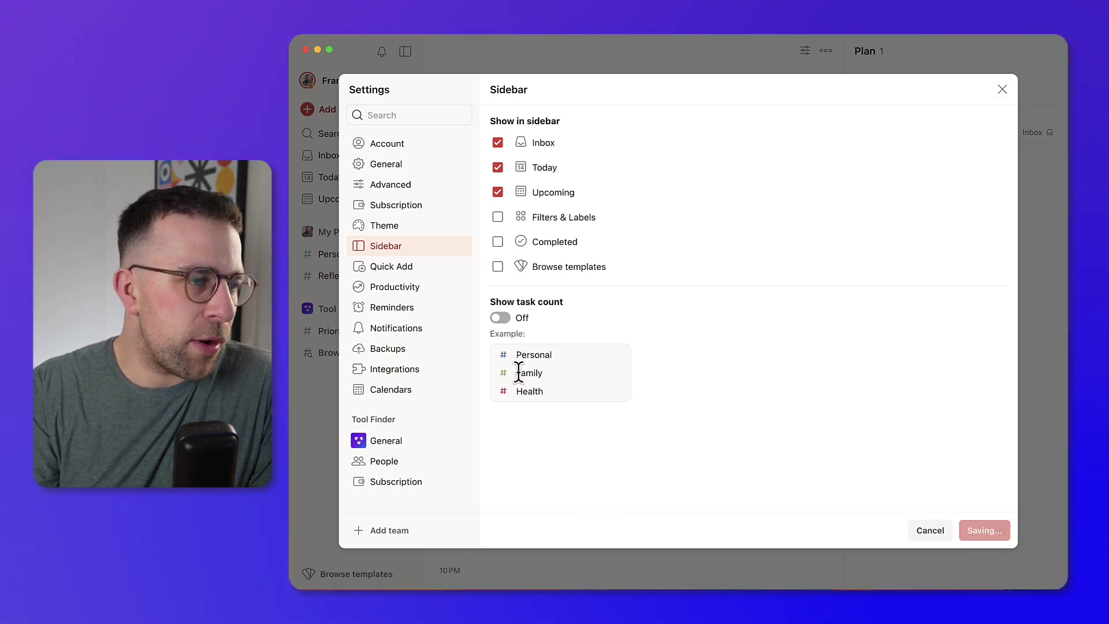
click(1003, 90)
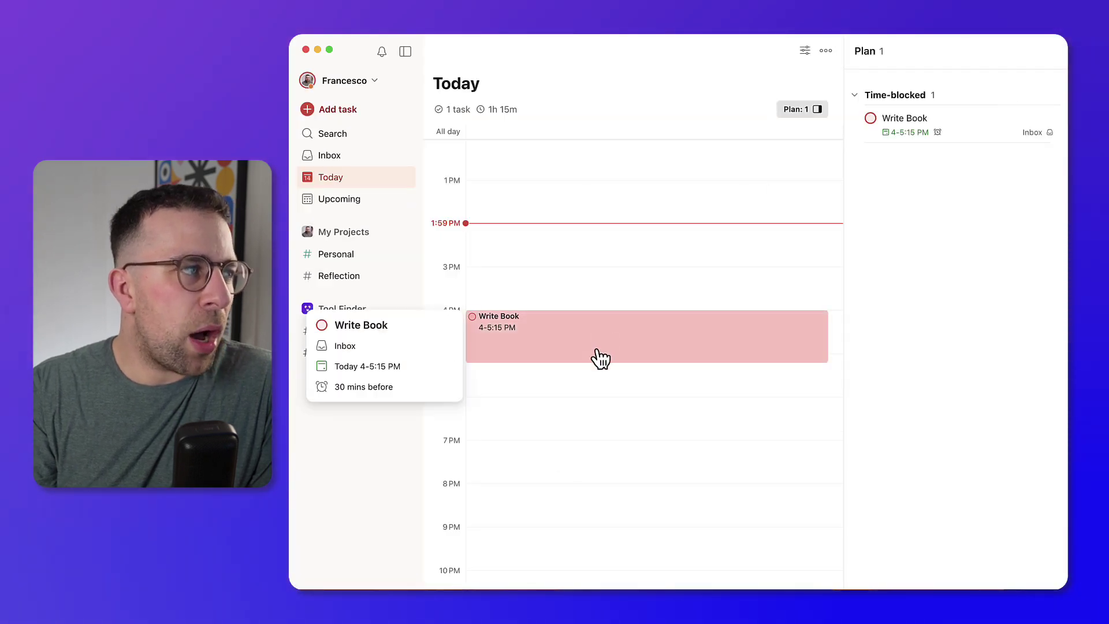